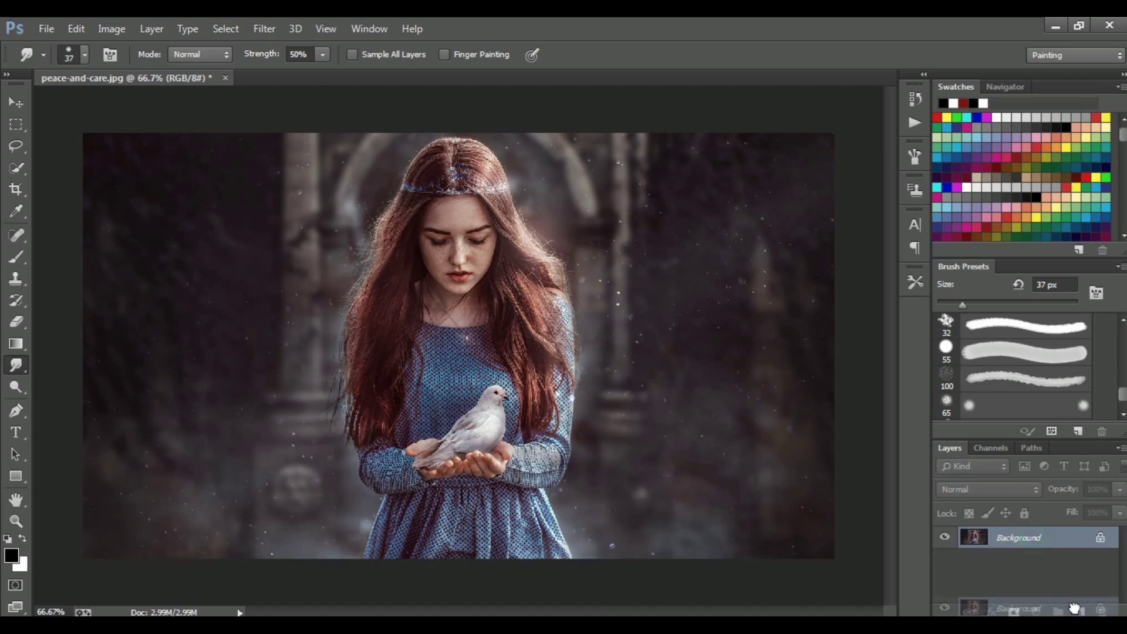
Duplicate the Background layer and add an empty Layer 1 above the original Background.
left_click_drag(1045, 539, 1080, 612)
left_click(1040, 559)
key("ctrl+shift+alt+n")
Make Background copy active and zoom in to trace the girl's hair and shoulders.
left_click(1038, 537)
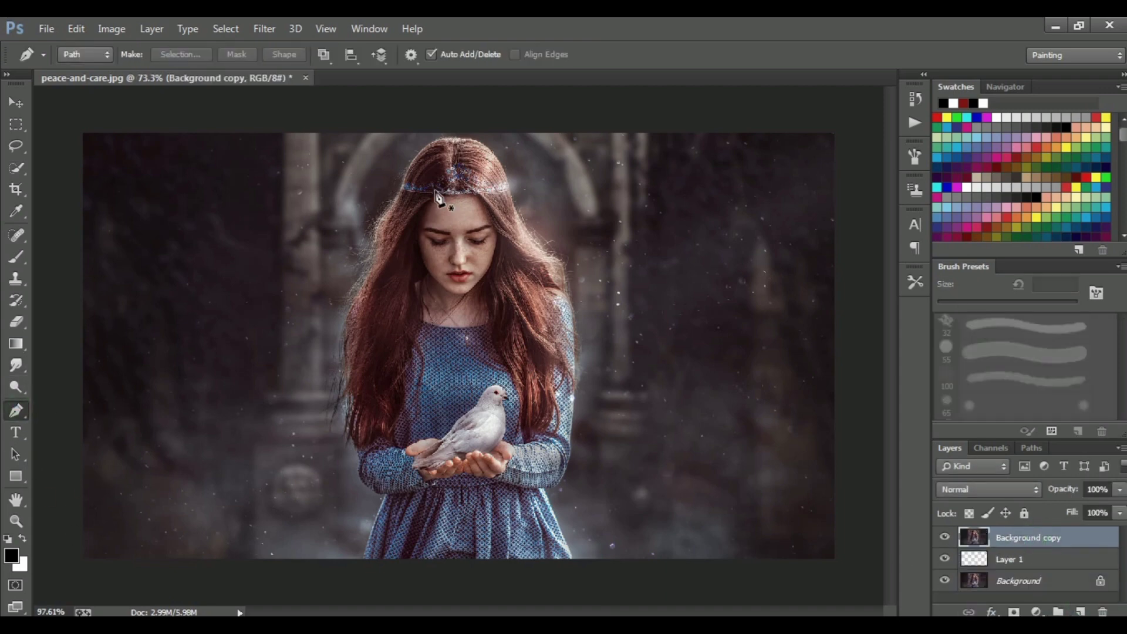
scroll(438, 194, "up", 2)
scroll(439, 267, "up", 2)
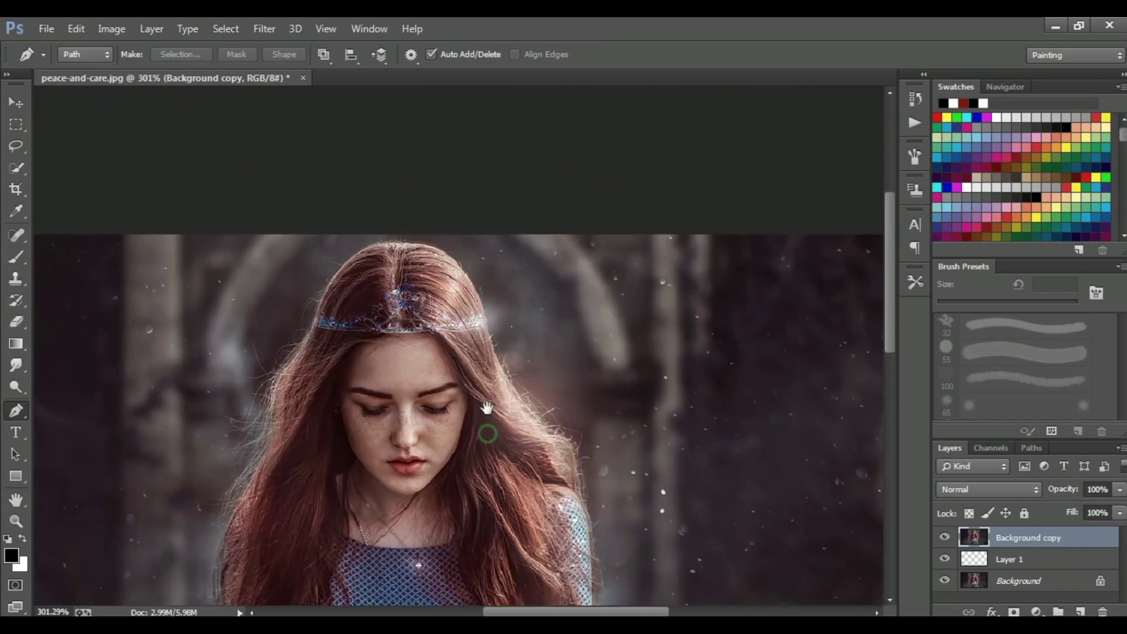
scroll(487, 407, "up", 1)
scroll(499, 364, "up", 1)
scroll(511, 323, "up", 1)
scroll(520, 291, "up", 1)
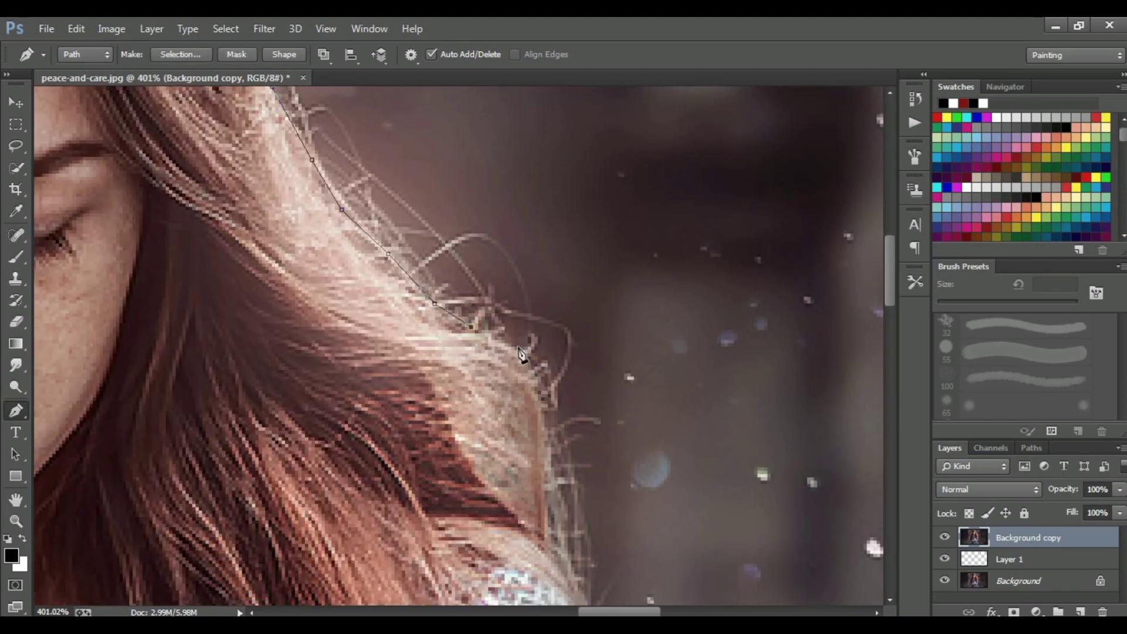
scroll(520, 329, "down", 2)
scroll(517, 291, "down", 2)
scroll(516, 306, "down", 2)
scroll(505, 275, "down", 2)
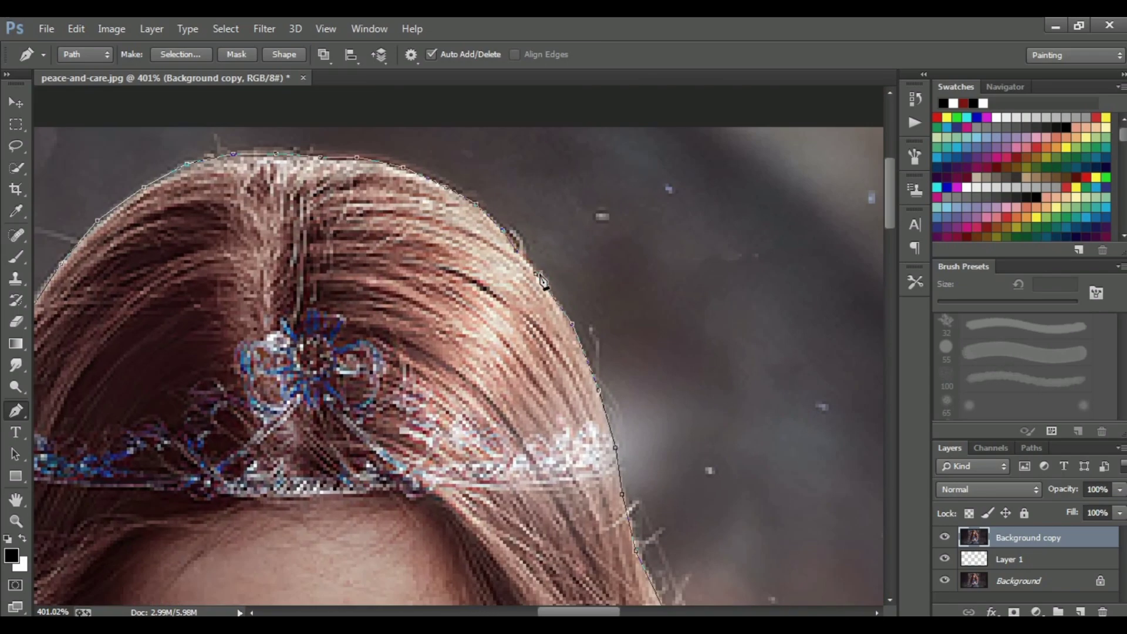
Turn the traced path into a selection, invert it to the surroundings, and fit the image.
key("Return")
key("ctrl+shift+i")
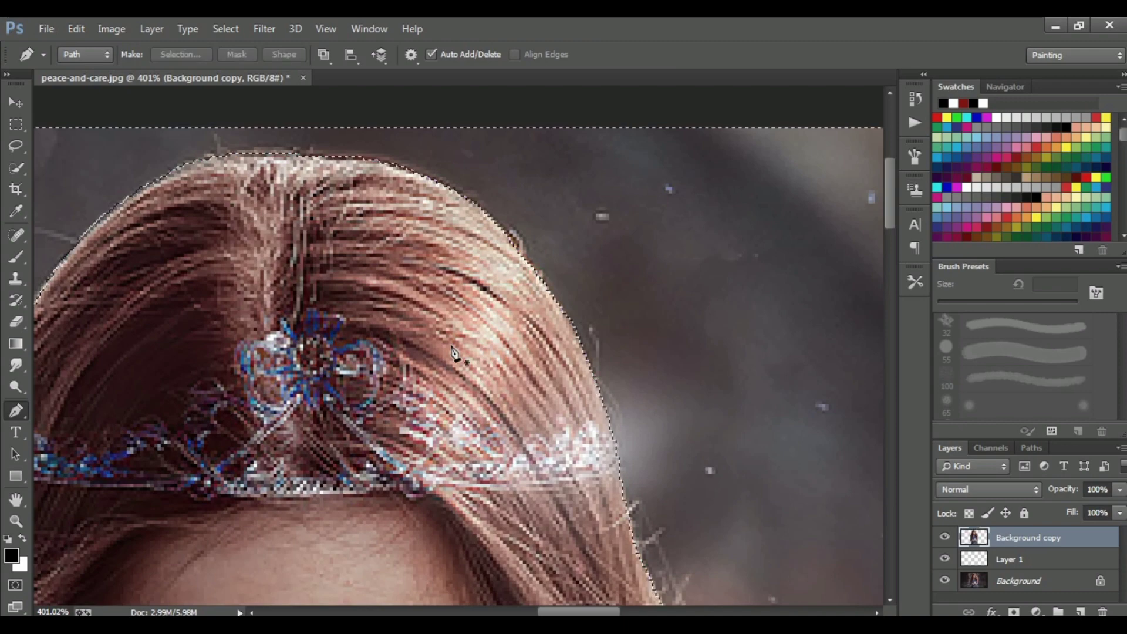
key("ctrl+0")
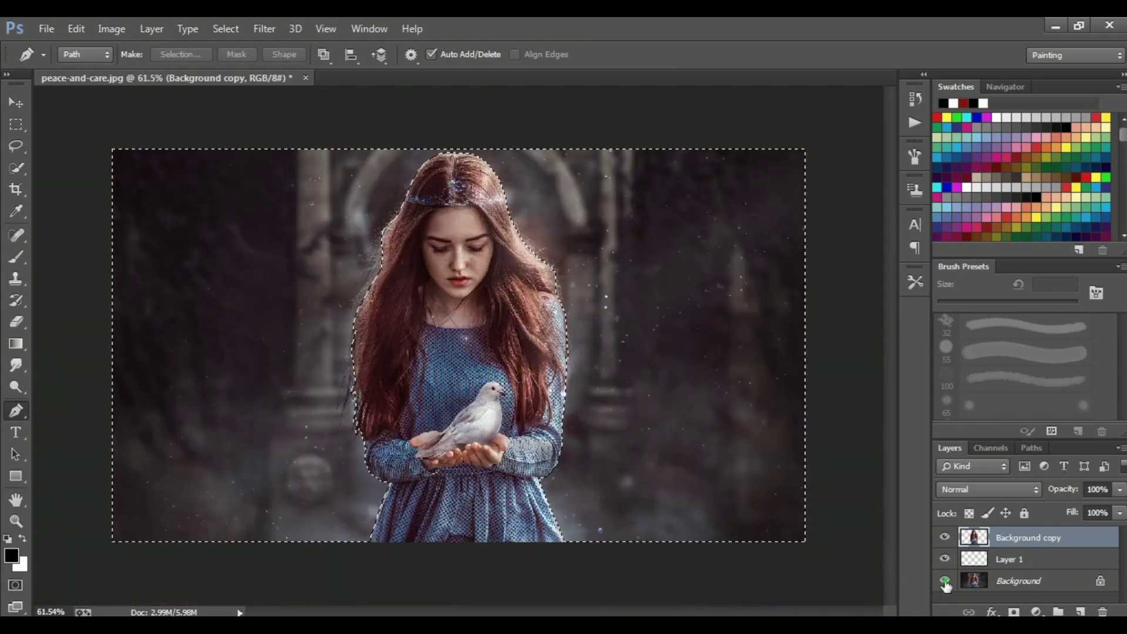
Hide the Background, make Layer 1 active and set the foreground to brown #7c4006.
left_click(945, 581)
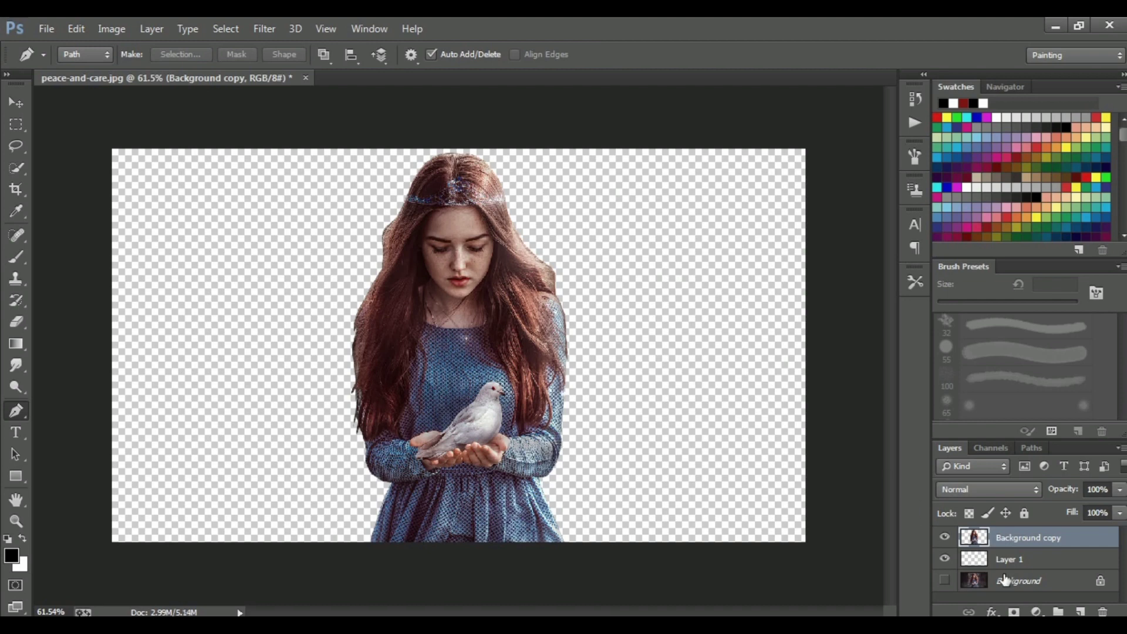
left_click(1021, 561)
left_click(11, 556)
left_click(508, 314)
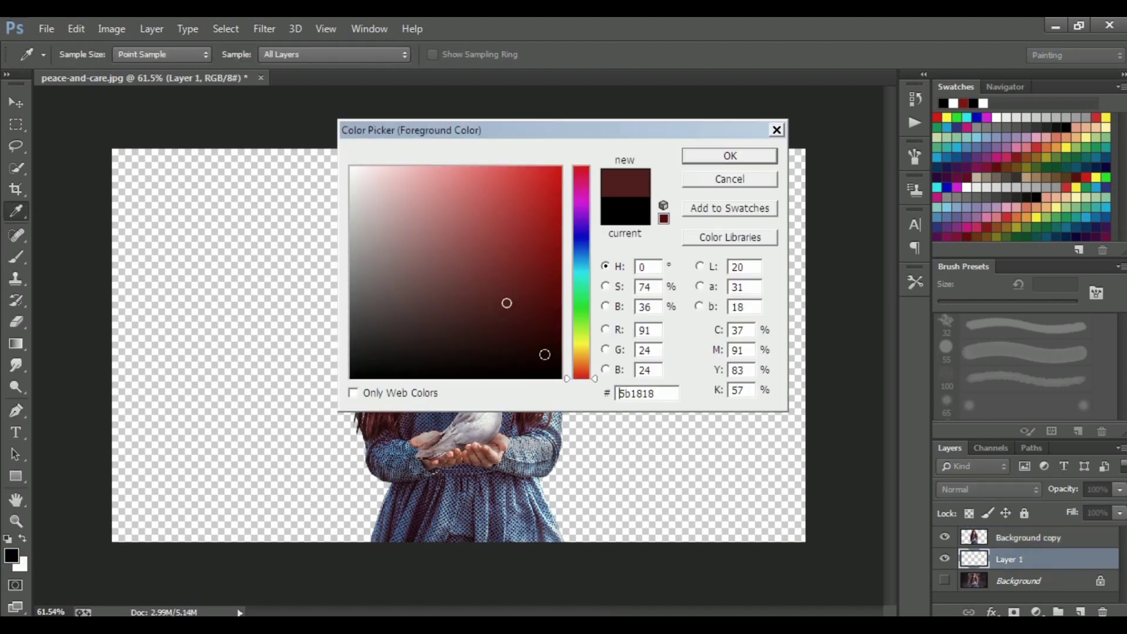
left_click(581, 361)
left_click(541, 262)
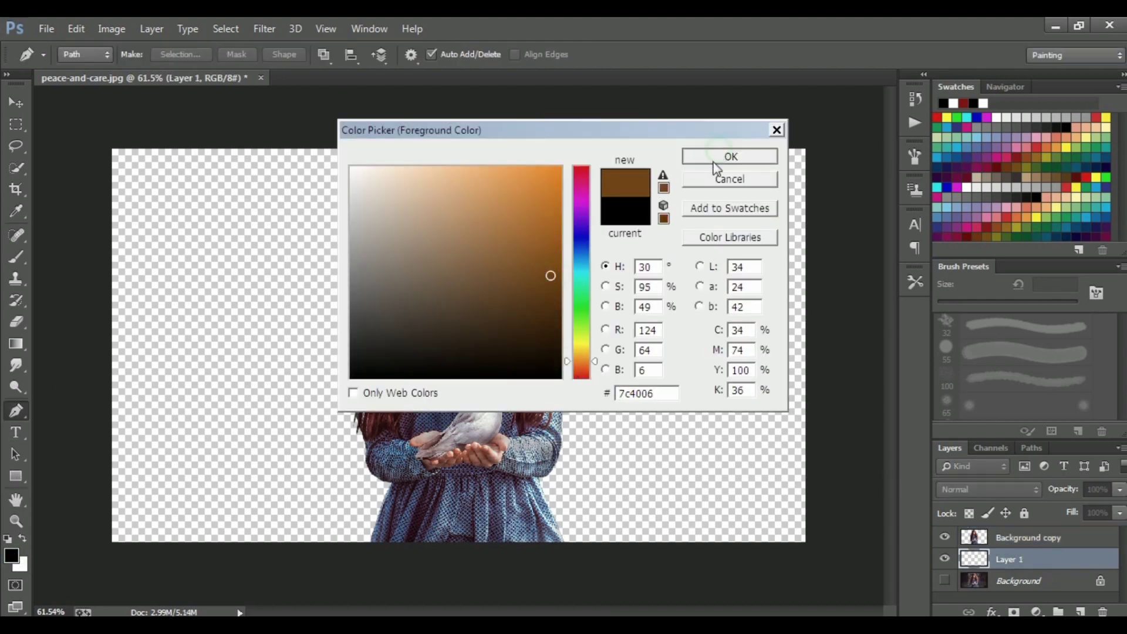
key("Return")
Fill Layer 1 with the brown foreground colour using the Paint Bucket.
left_click(19, 325)
left_click(15, 257)
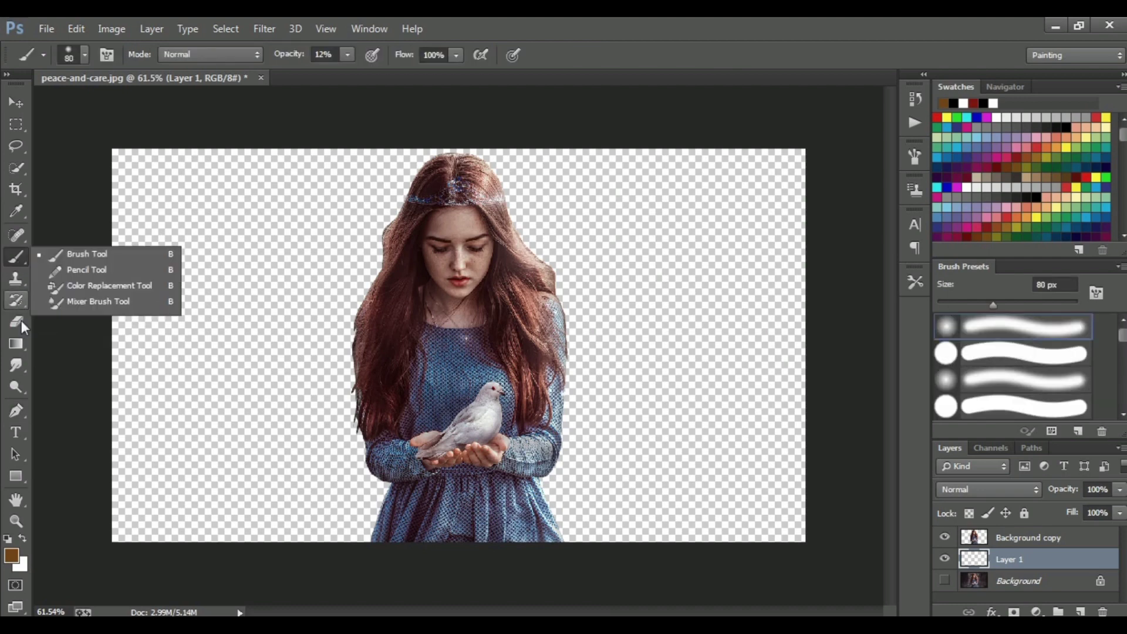
left_click(16, 365)
left_click(16, 387)
left_click(16, 279)
left_click(16, 301)
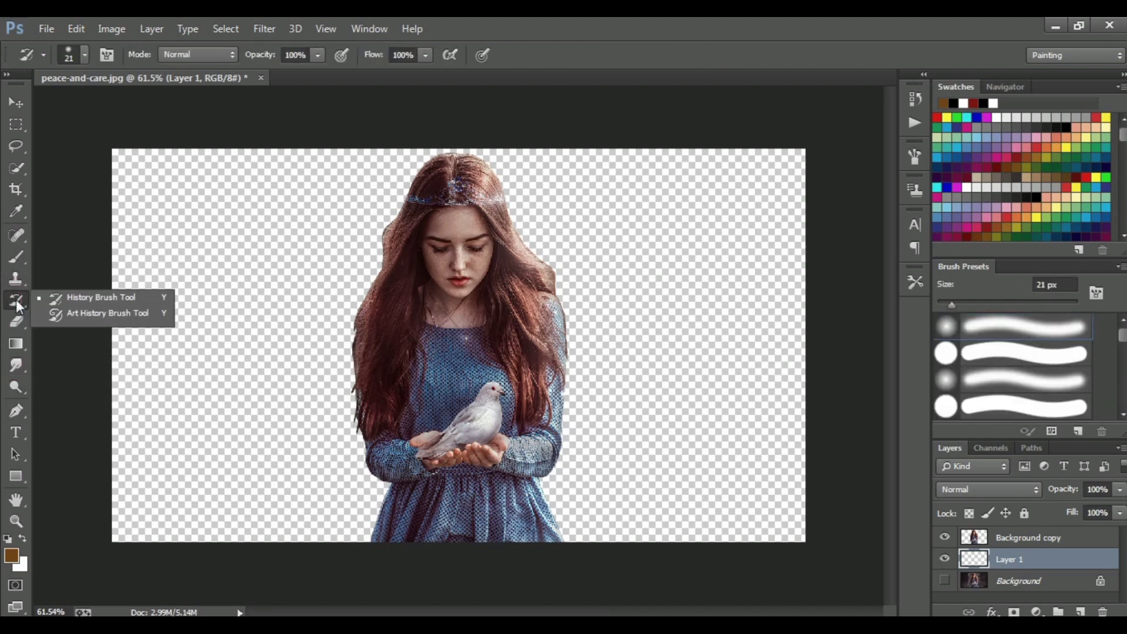
left_click(15, 343)
left_click(117, 358)
left_click(247, 322)
Pick the Smudge tool and duplicate Background copy as Background copy 2.
left_click(1025, 538)
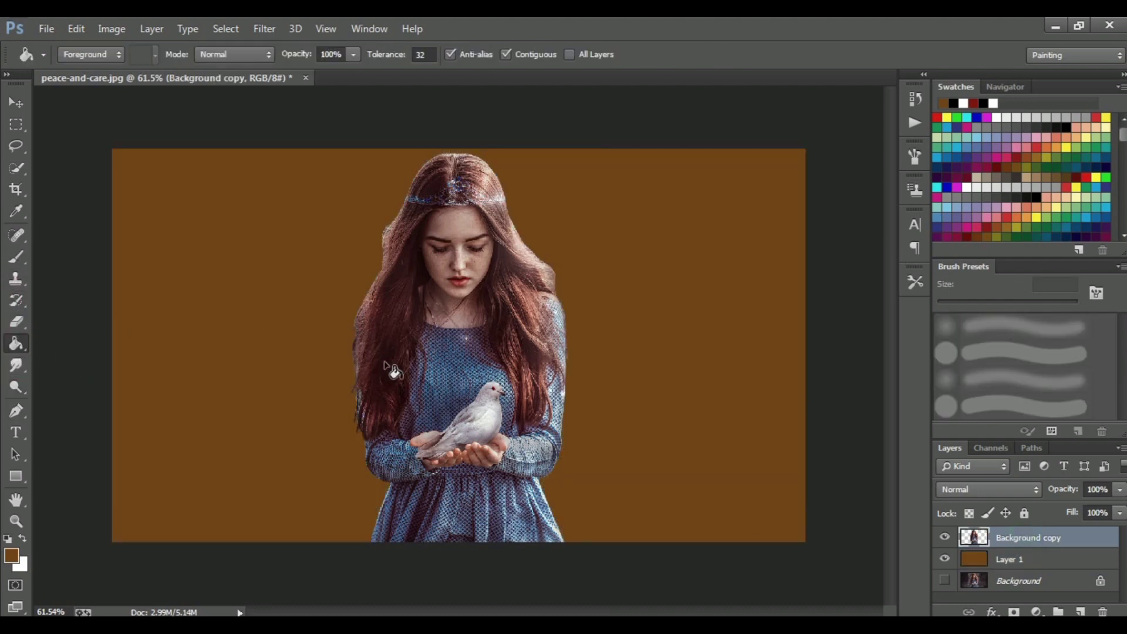
key("ctrl+0")
left_click(16, 365)
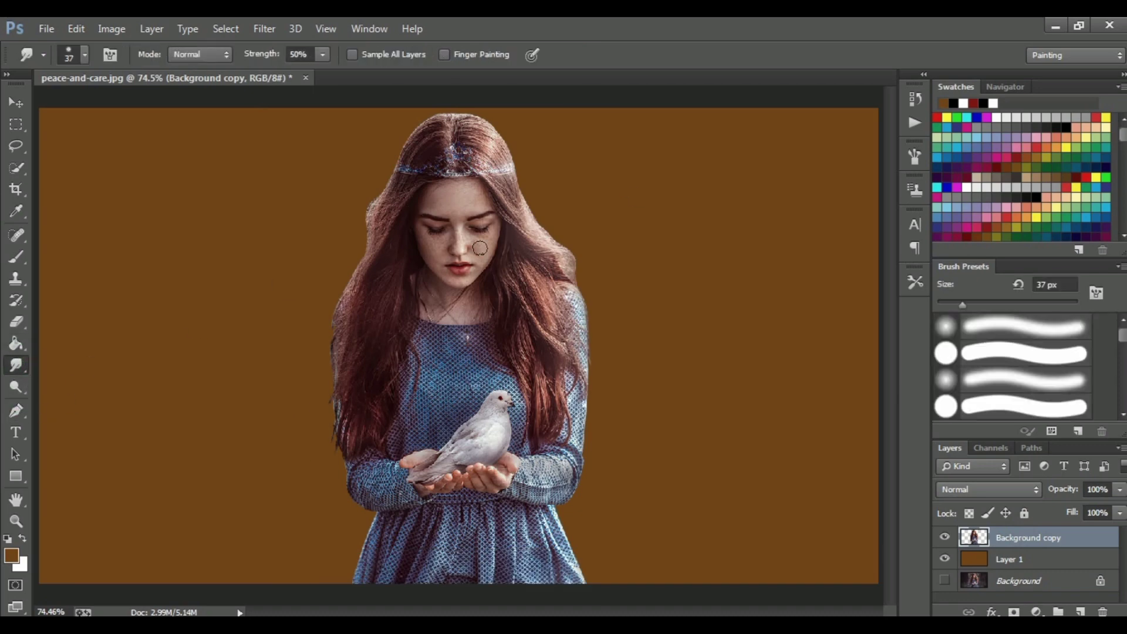
scroll(564, 235, "up", 3)
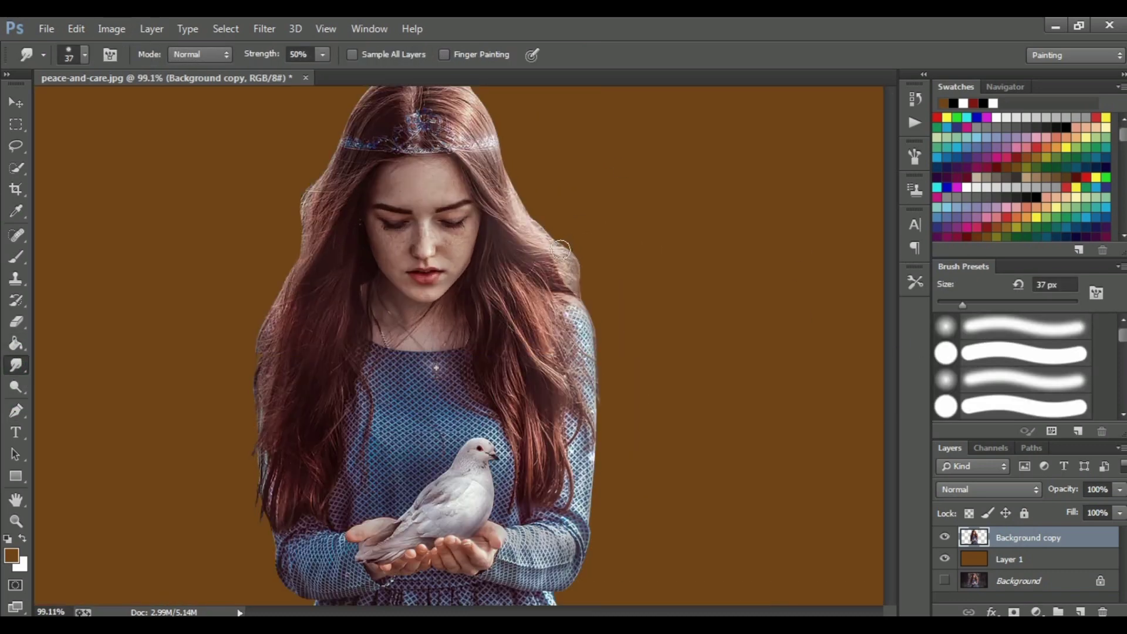
scroll(881, 372, "up", 1)
left_click_drag(1027, 538, 1081, 611)
Hide Background copy and apply Levels with white input 245 and midtones 1.03.
left_click(945, 559)
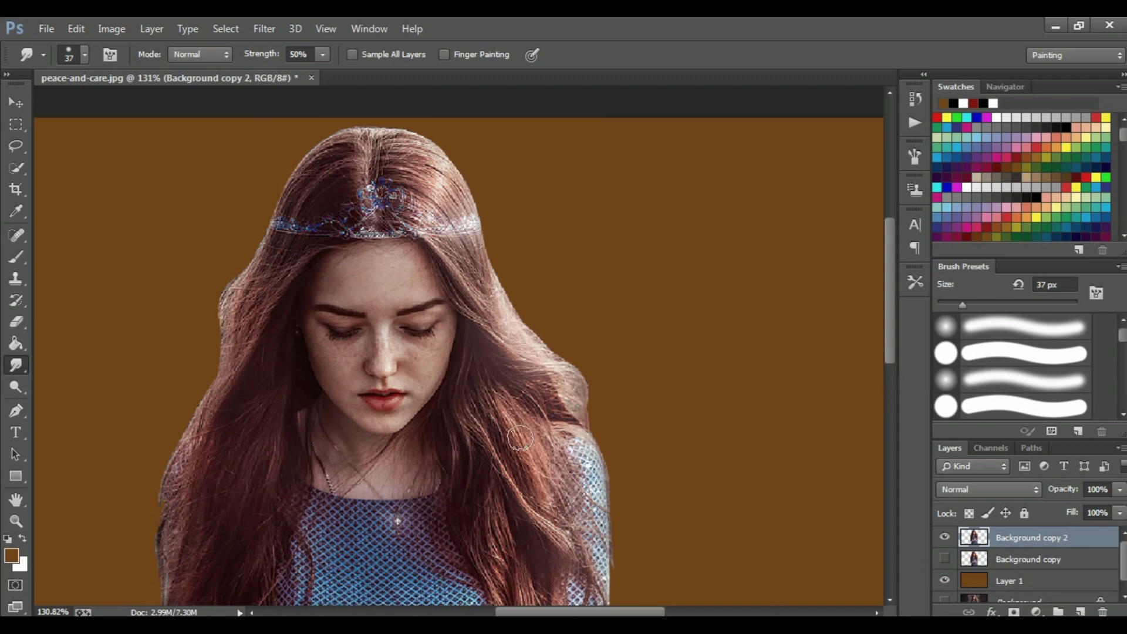
left_click(112, 28)
left_click(411, 77)
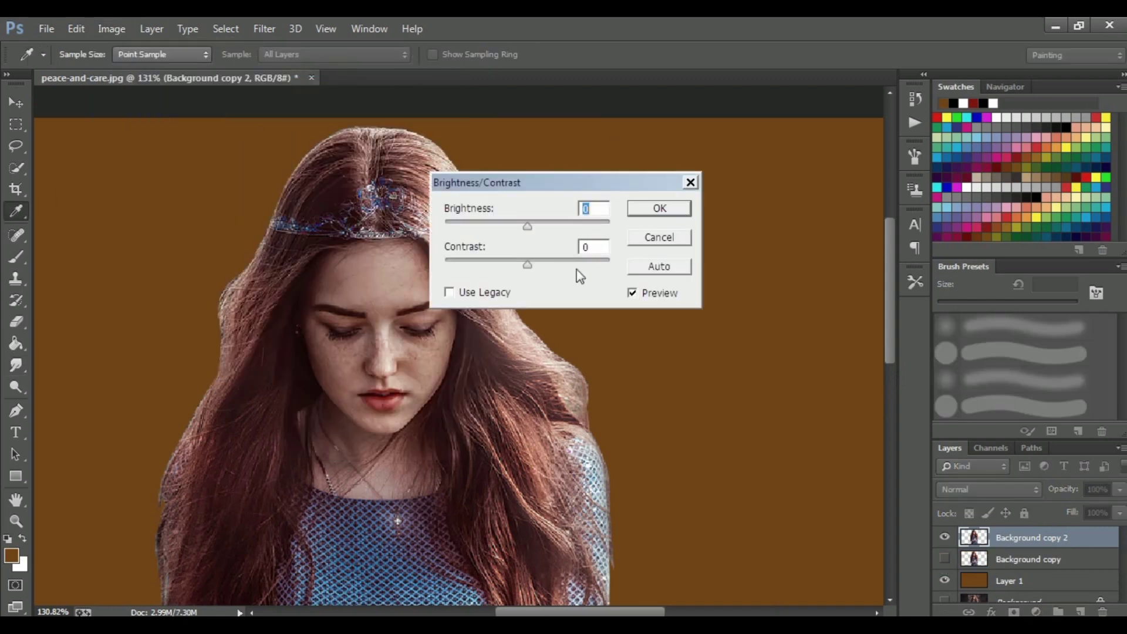
left_click(111, 28)
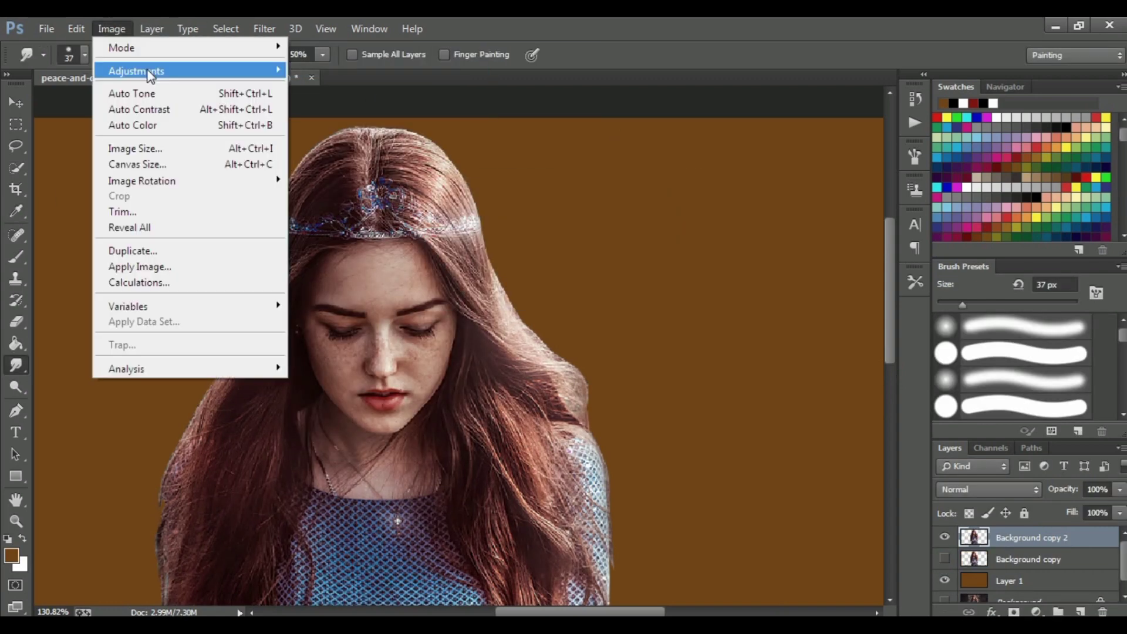
key("ctrl+l")
left_click_drag(745, 308, 736, 309)
left_click_drag(636, 307, 632, 306)
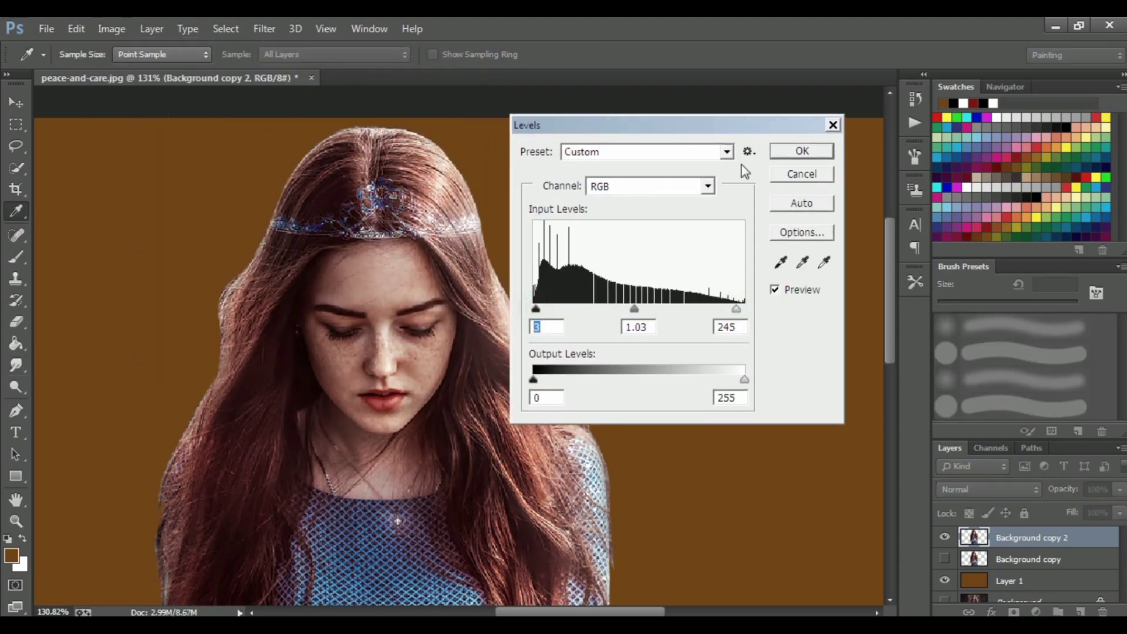
key("Return")
Apply +30 Vibrance and a Color Balance adjustment to Background copy 2.
left_click(112, 28)
mouse_move(136, 71)
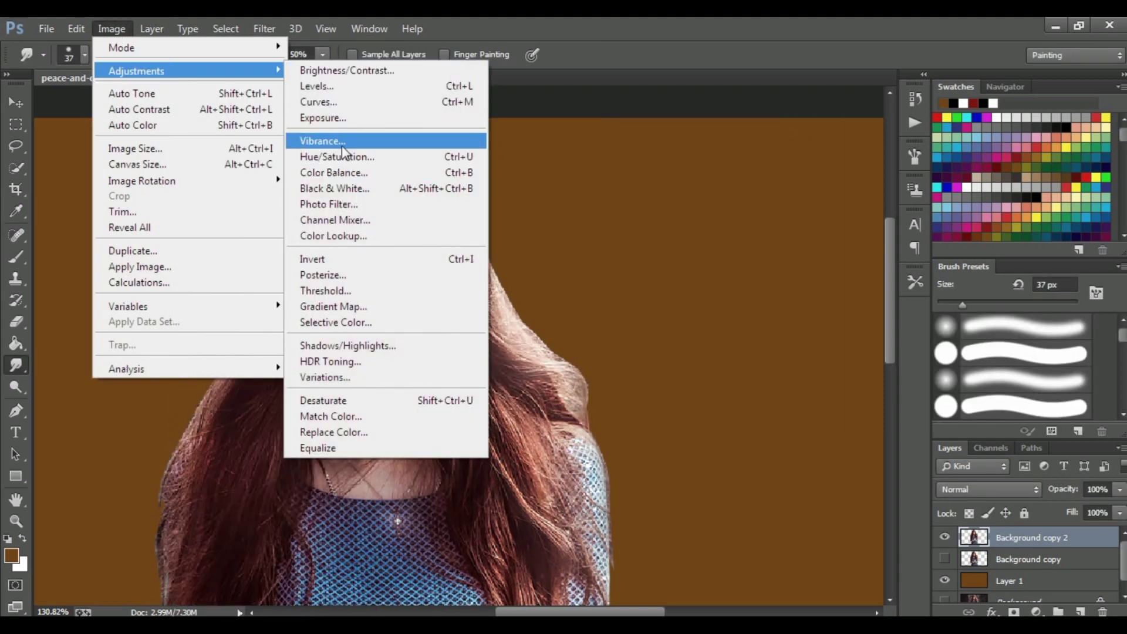
left_click(343, 144)
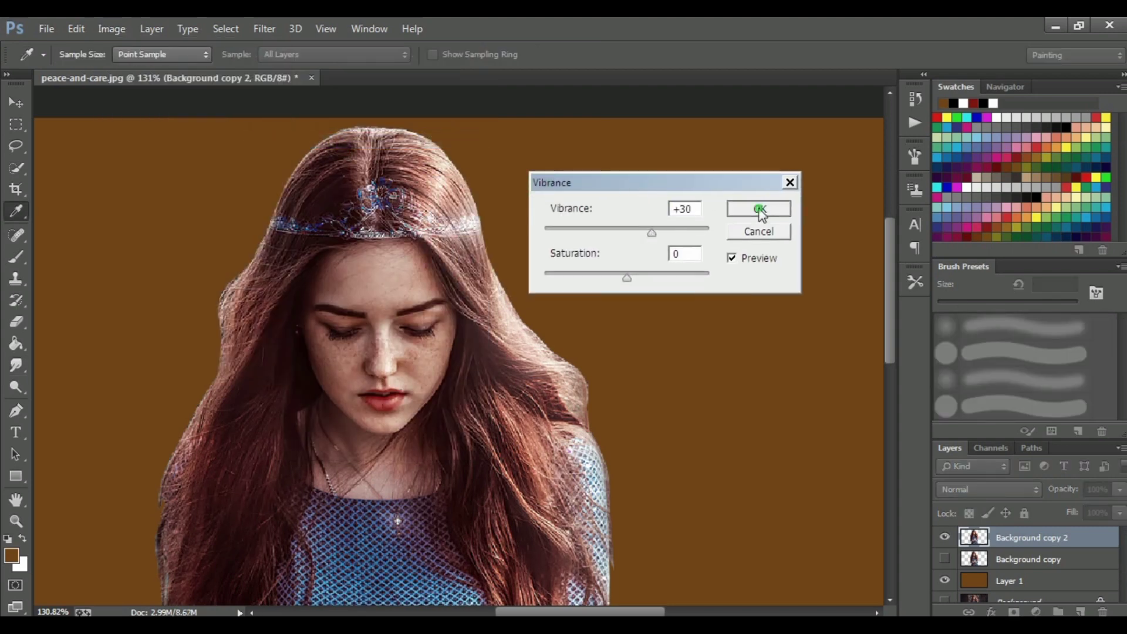
left_click(760, 210)
left_click(111, 28)
left_click(352, 171)
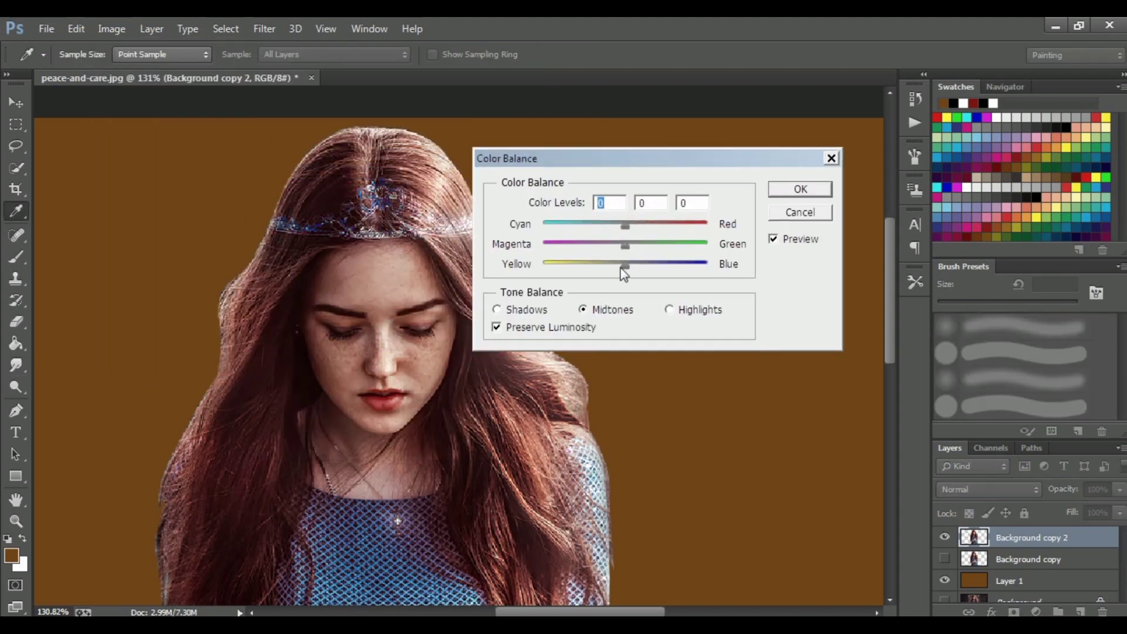
key("Return")
Sharpen with Unsharp Mask at amount 78% and radius 2.5 pixels.
left_click(264, 28)
mouse_move(280, 276)
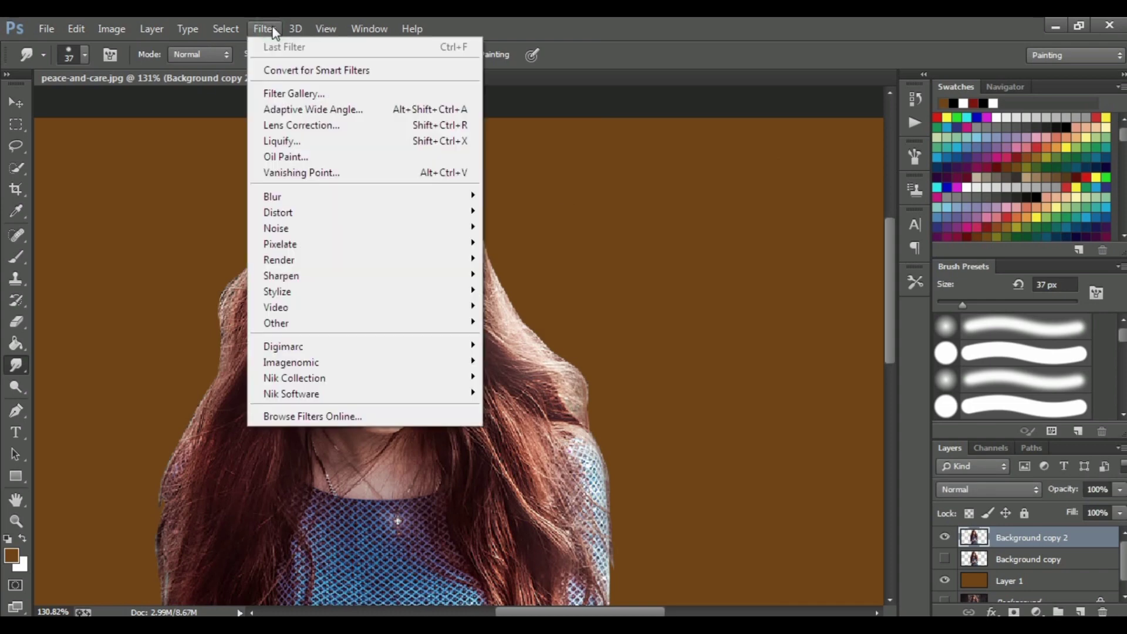
left_click(525, 354)
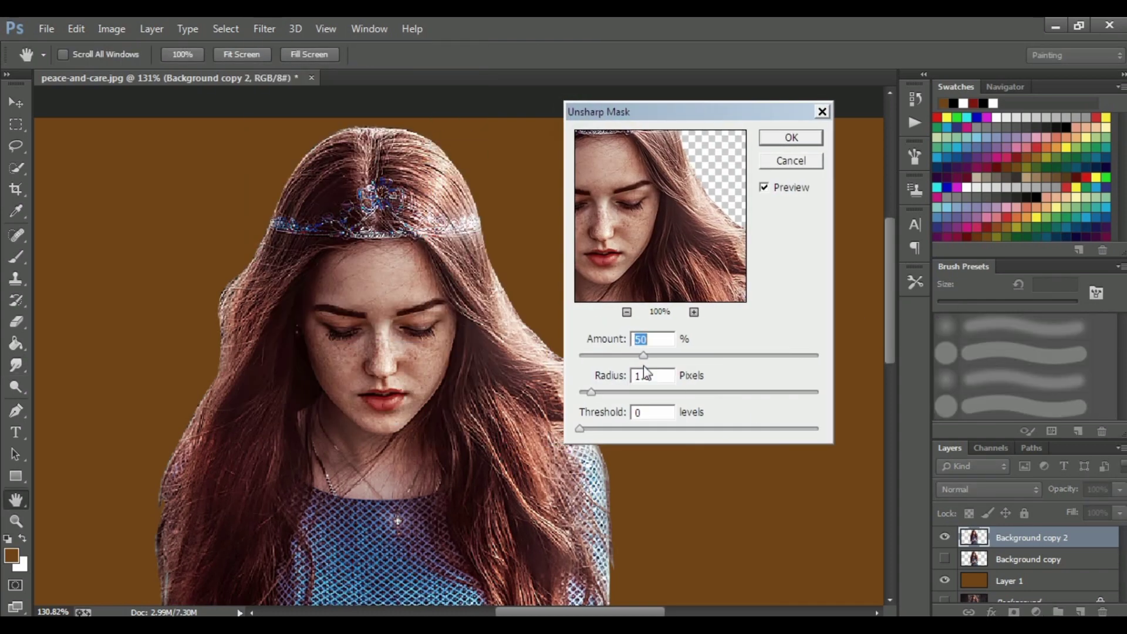
mouse_move(597, 395)
left_mouse_down()
mouse_move(622, 392)
mouse_move(611, 393)
left_mouse_up()
left_click_drag(691, 355, 680, 356)
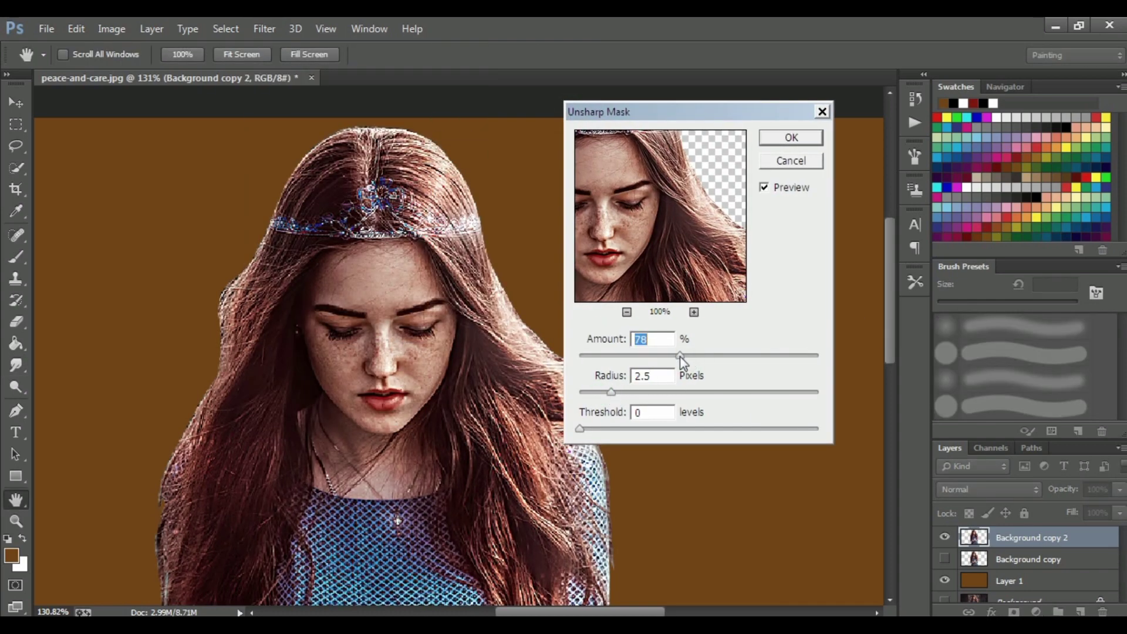
left_click(793, 139)
Smudge the forehead skin around both eyebrows with a 16 px brush.
scroll(370, 328, "down", 5)
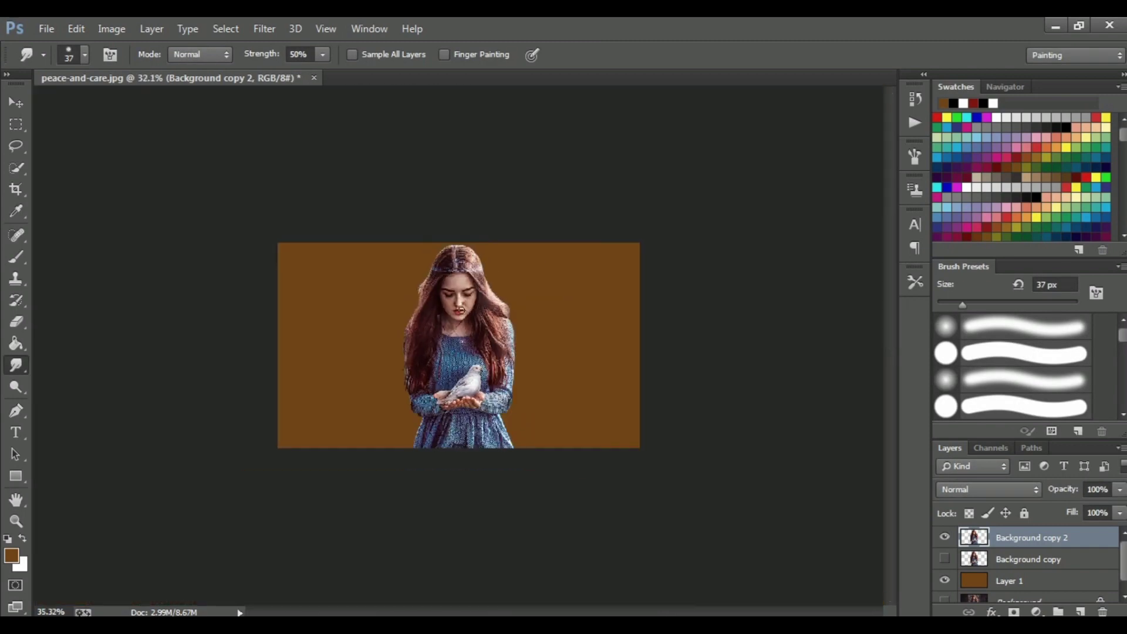
scroll(453, 312, "up", 3)
scroll(469, 282, "up", 1)
scroll(514, 233, "up", 1)
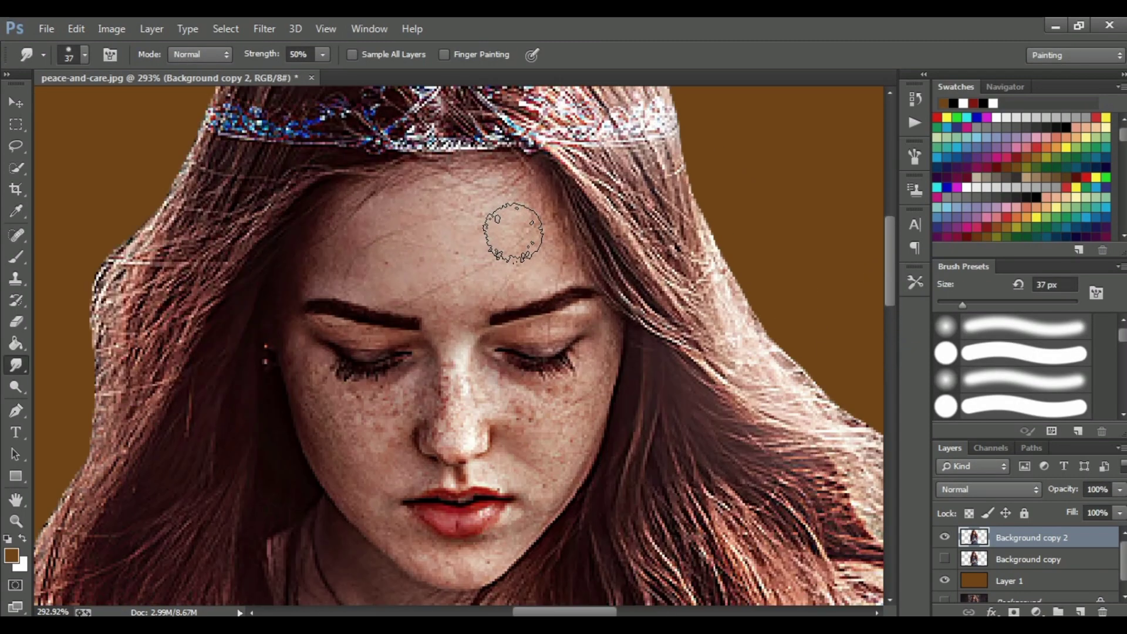
scroll(405, 253, "up", 1)
scroll(450, 244, "up", 1)
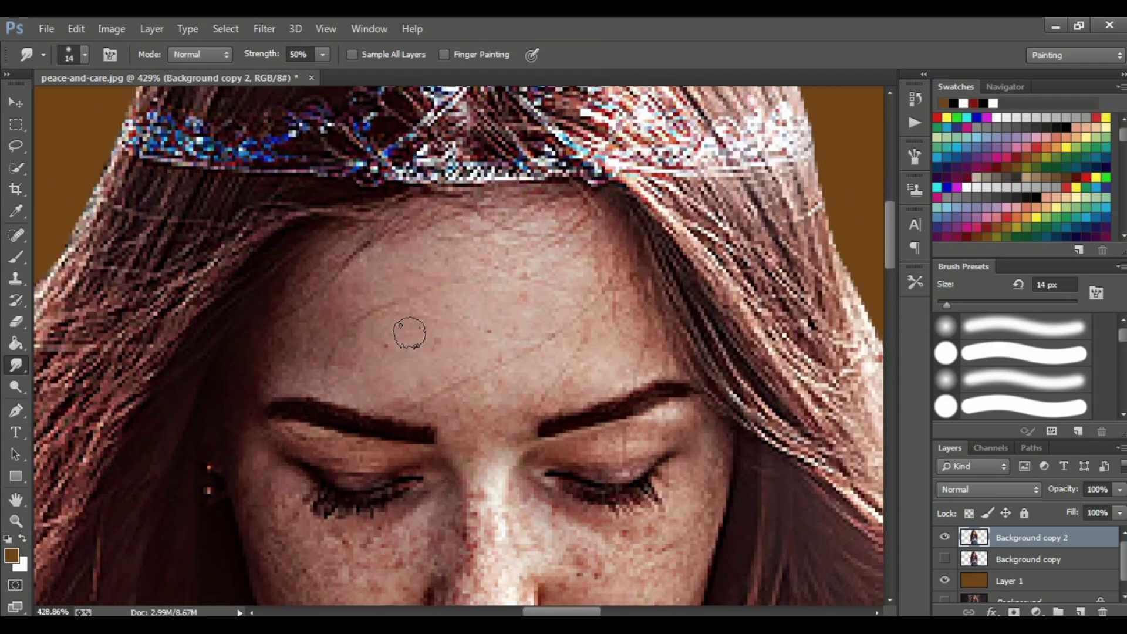
mouse_move(364, 353)
left_mouse_down()
mouse_move(372, 259)
mouse_move(359, 379)
left_mouse_up()
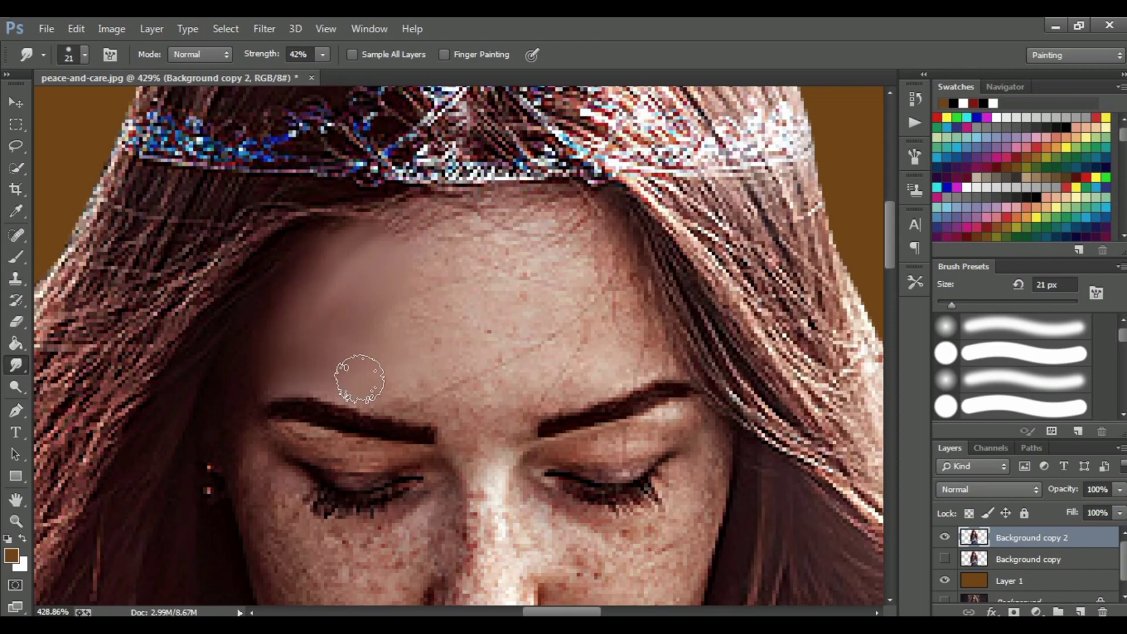
left_click_drag(950, 298, 948, 298)
left_click_drag(505, 247, 565, 240)
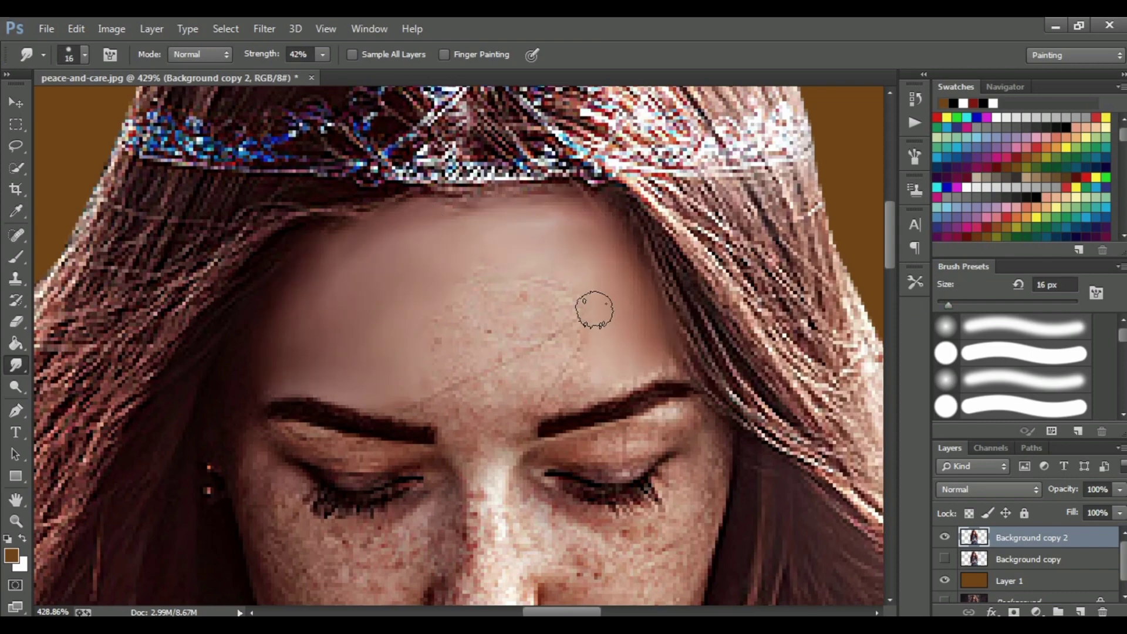
left_click_drag(542, 362, 441, 363)
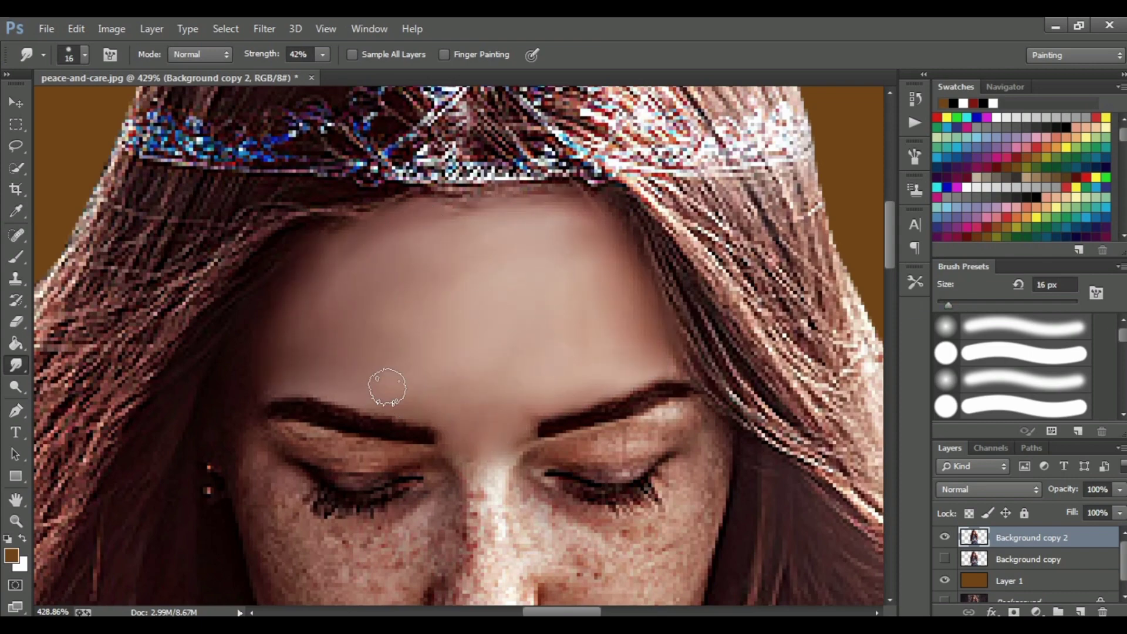
Smooth the chin beside the lips and blend away the right-cheek freckles, shrinking the brush.
scroll(264, 364, "down", 3)
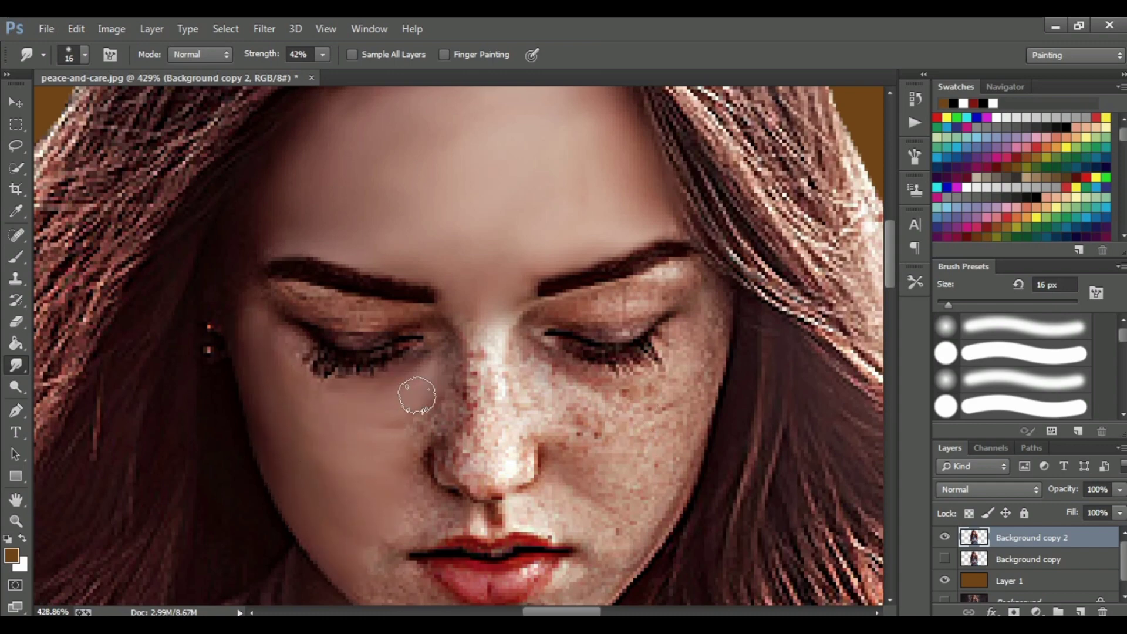
scroll(348, 486, "down", 2)
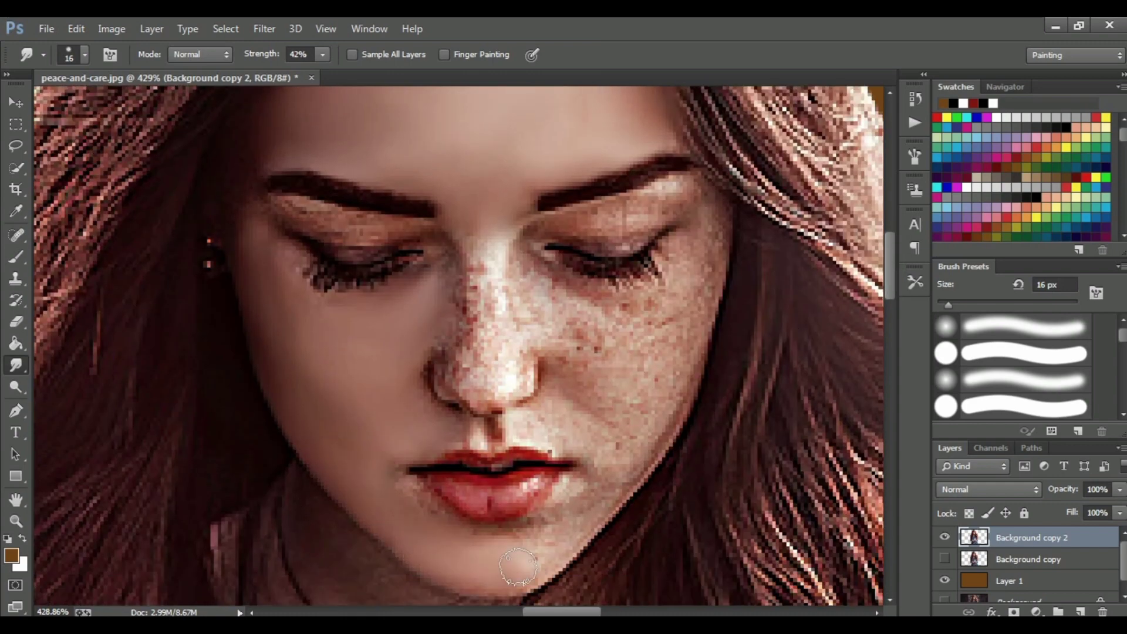
left_click_drag(517, 567, 621, 464)
left_click_drag(566, 299, 686, 278)
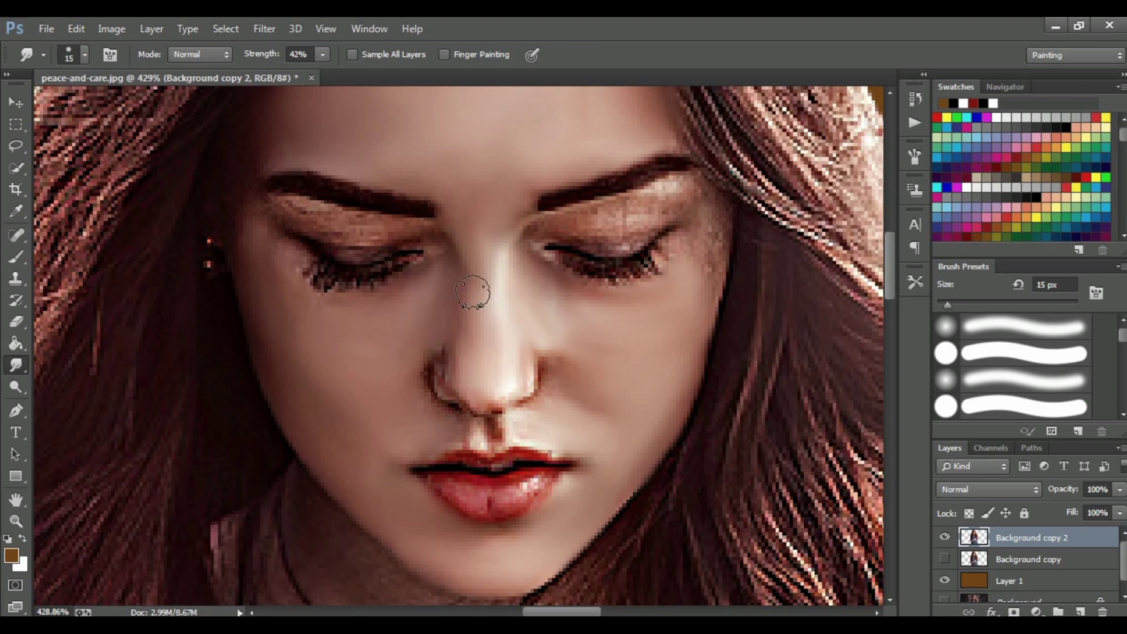
scroll(473, 292, "up", 1, "alt")
key("bracketleft")
key("bracketleft")
key("bracketleft")
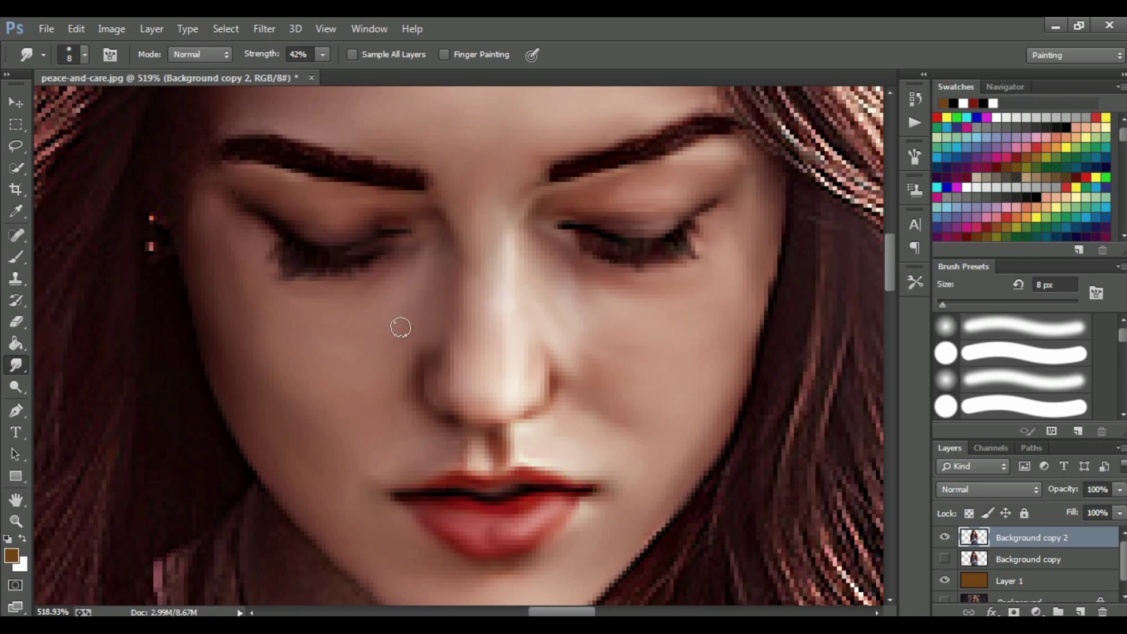
Smudge the hair along the crown and blend the tiara ornament and band into soft hair.
scroll(400, 328, "down", 5)
scroll(197, 109, "up", 3)
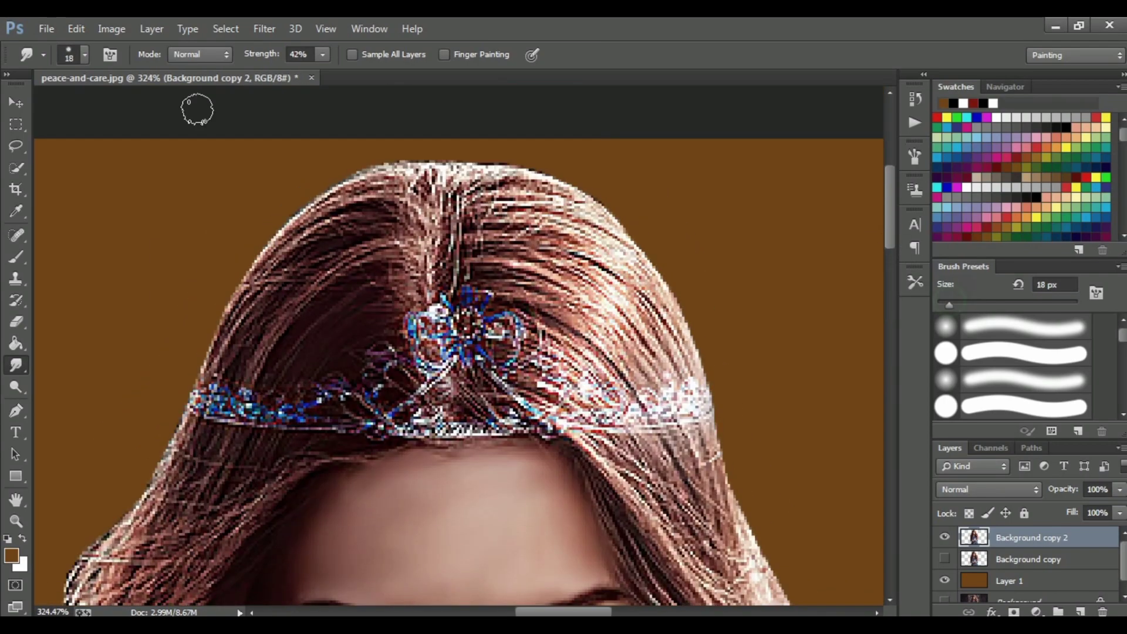
scroll(376, 267, "up", 2)
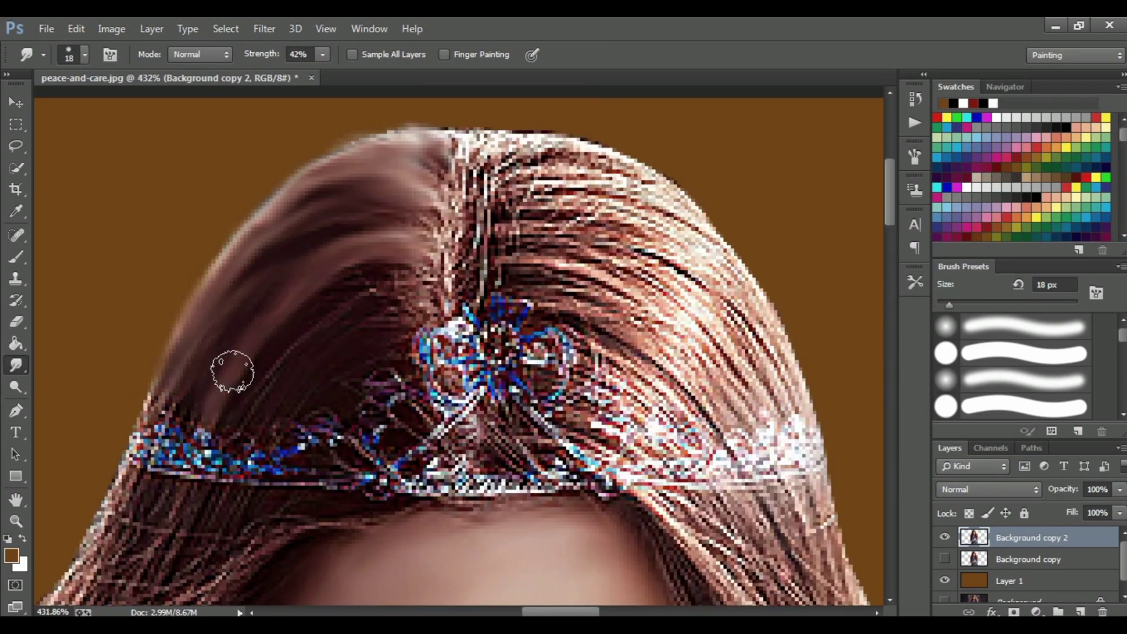
left_click_drag(446, 232, 458, 135)
mouse_move(382, 158)
left_mouse_down()
mouse_move(488, 135)
mouse_move(622, 194)
mouse_move(743, 274)
left_mouse_up()
left_click_drag(499, 229, 716, 294)
left_click_drag(563, 259, 764, 358)
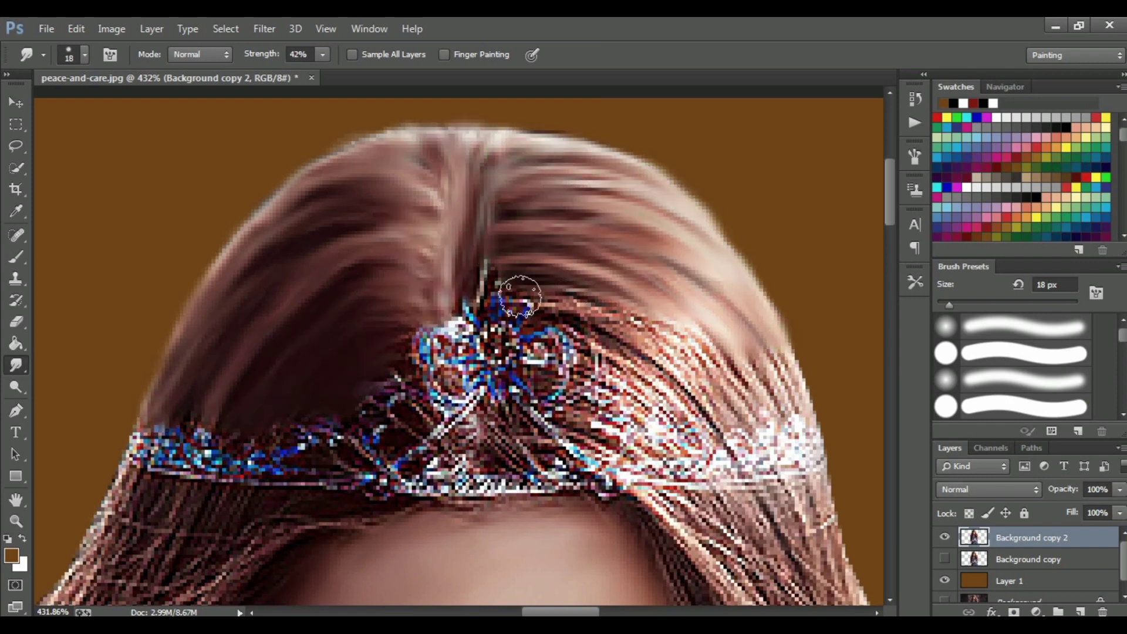
left_click_drag(499, 282, 705, 375)
mouse_move(546, 364)
left_mouse_down()
mouse_move(653, 425)
mouse_move(697, 349)
left_mouse_up()
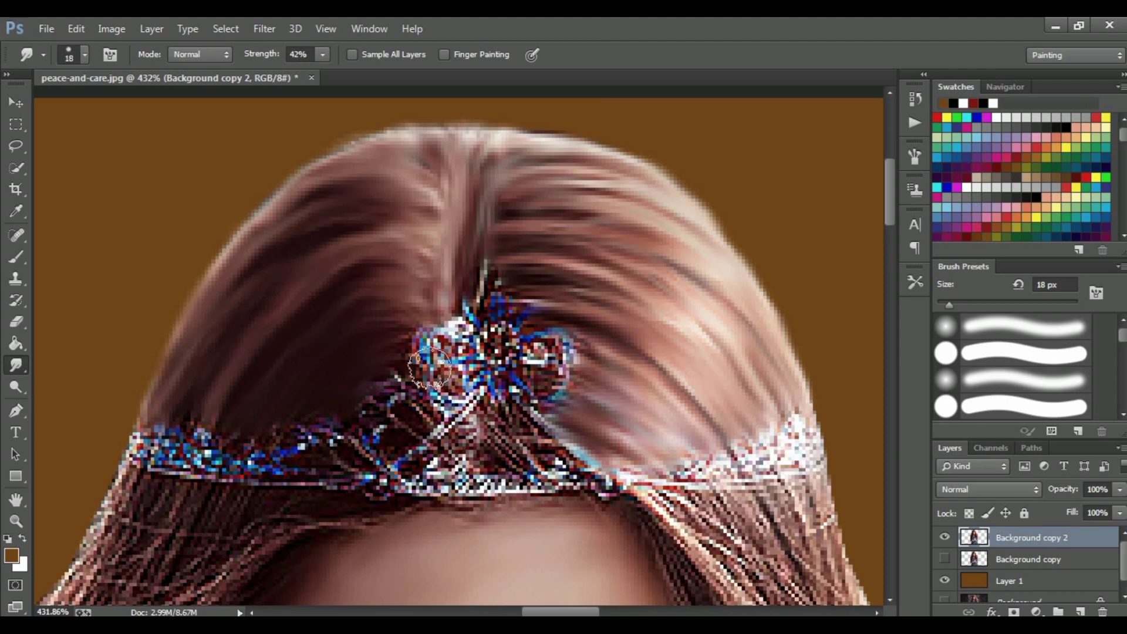
left_click_drag(429, 368, 528, 452)
mouse_move(429, 458)
left_mouse_down()
mouse_move(435, 352)
mouse_move(496, 328)
mouse_move(539, 424)
mouse_move(390, 390)
mouse_move(588, 482)
left_mouse_up()
mouse_move(387, 464)
left_mouse_down()
mouse_move(141, 453)
mouse_move(422, 422)
mouse_move(781, 448)
mouse_move(470, 481)
mouse_move(254, 420)
left_mouse_up()
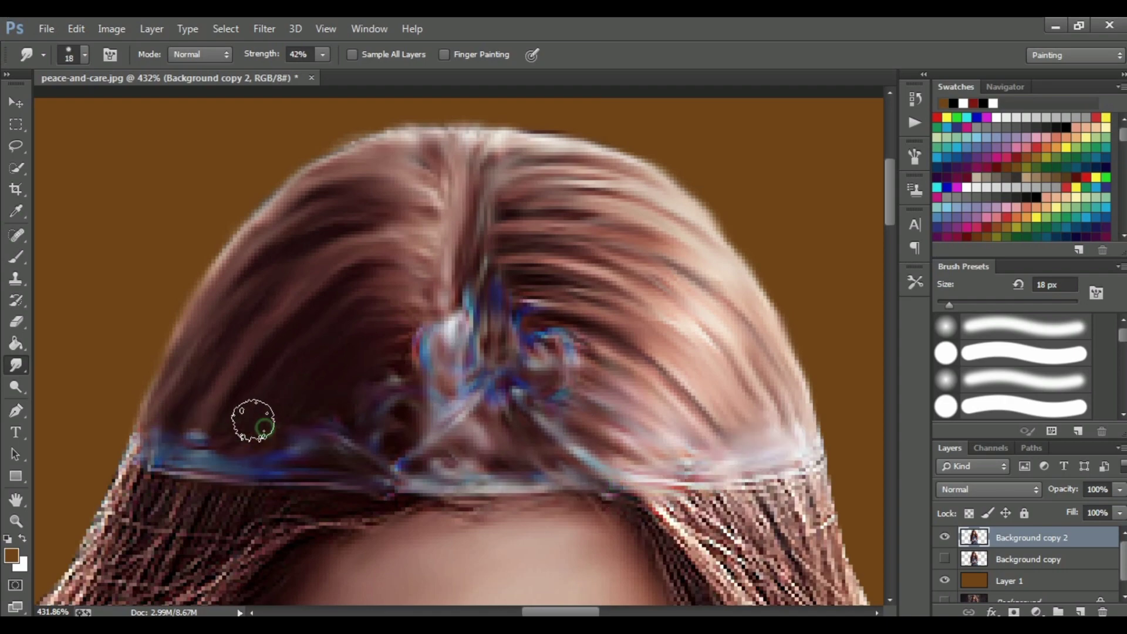
Soften the glittery left-side and lower-left hair with a 22 px brush, plus stray strands near the mesh.
scroll(838, 262, "down", 5)
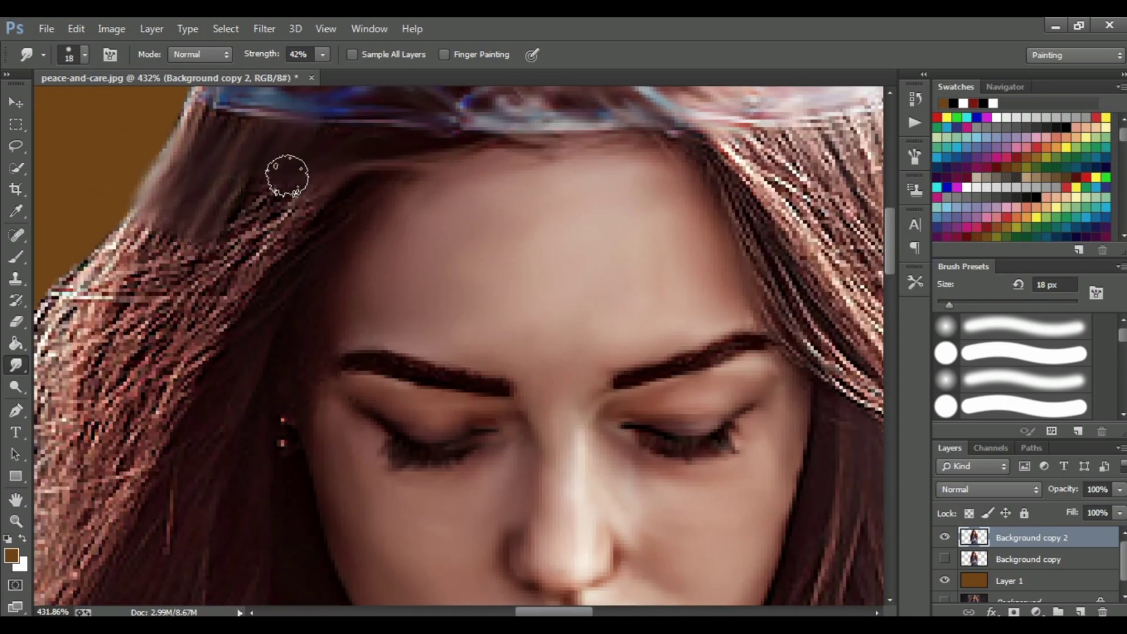
mouse_move(181, 330)
left_mouse_down()
mouse_move(118, 329)
mouse_move(187, 379)
left_mouse_up()
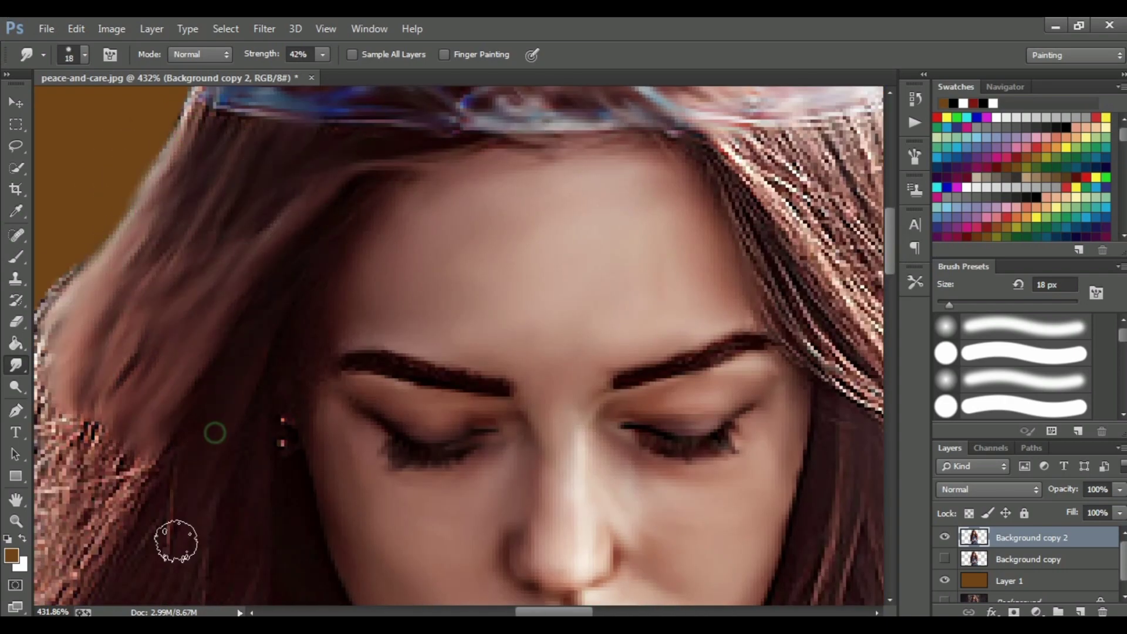
scroll(617, 260, "left", 4)
scroll(616, 259, "down", 3)
mouse_move(273, 129)
left_mouse_down()
mouse_move(297, 369)
mouse_move(246, 517)
left_mouse_up()
scroll(301, 355, "down", 2)
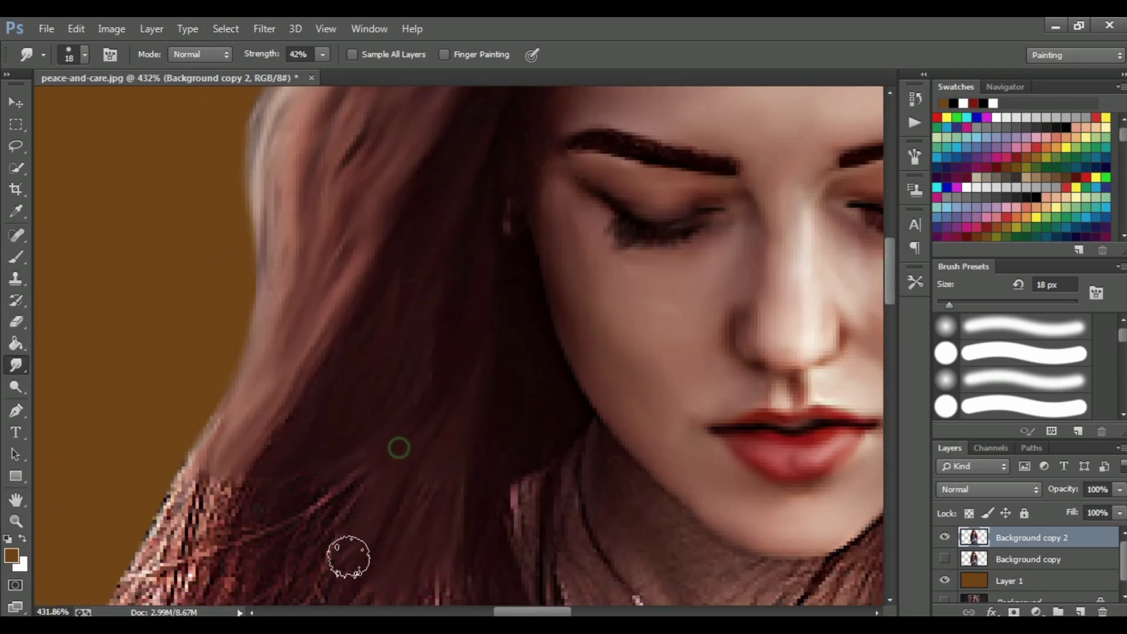
mouse_move(347, 553)
left_mouse_down()
mouse_move(198, 475)
mouse_move(121, 389)
mouse_move(135, 558)
left_mouse_up()
scroll(468, 324, "down", 5)
key("bracketright")
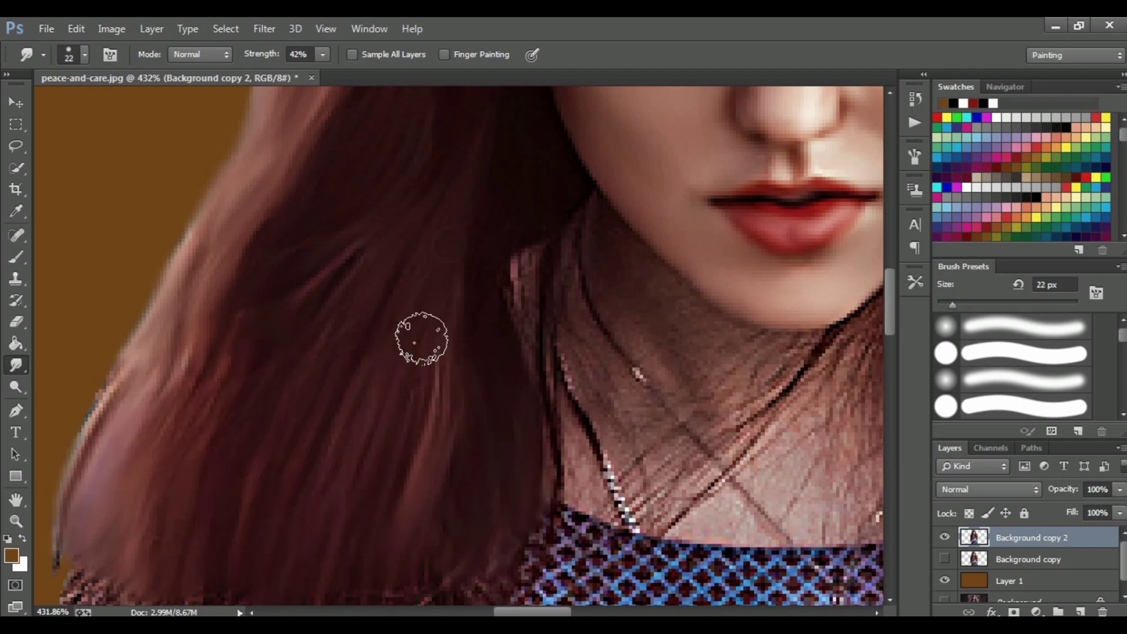
scroll(438, 346, "down", 5)
mouse_move(201, 521)
left_mouse_down()
mouse_move(143, 382)
mouse_move(168, 536)
left_mouse_up()
scroll(541, 403, "down", 5)
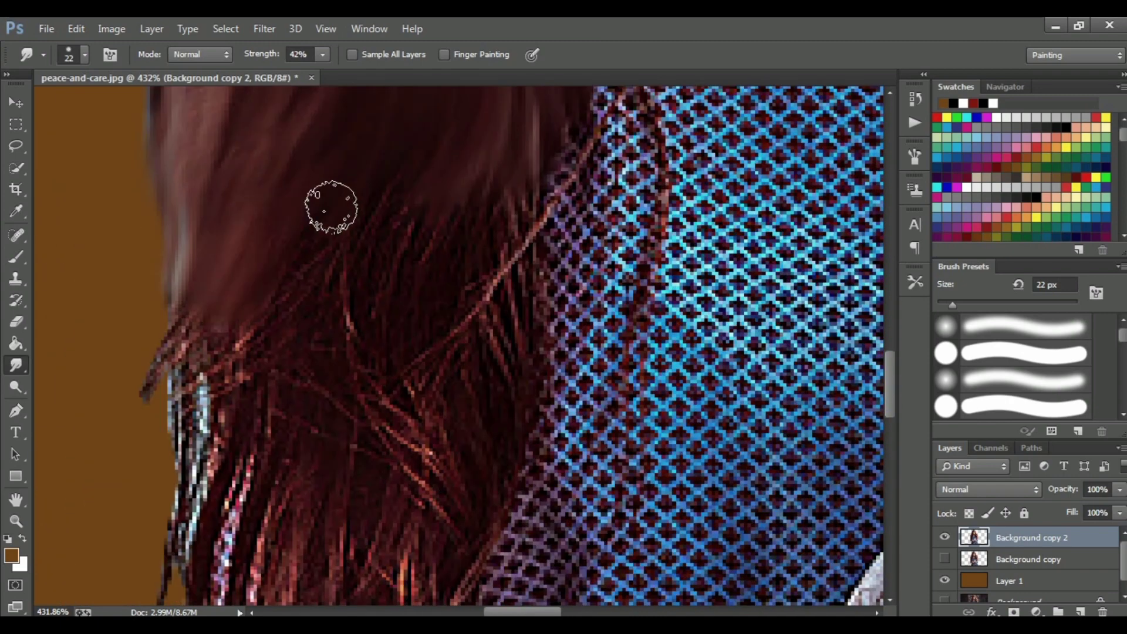
mouse_move(480, 293)
left_mouse_down()
mouse_move(546, 171)
mouse_move(364, 390)
mouse_move(201, 407)
mouse_move(186, 420)
mouse_move(485, 470)
left_mouse_up()
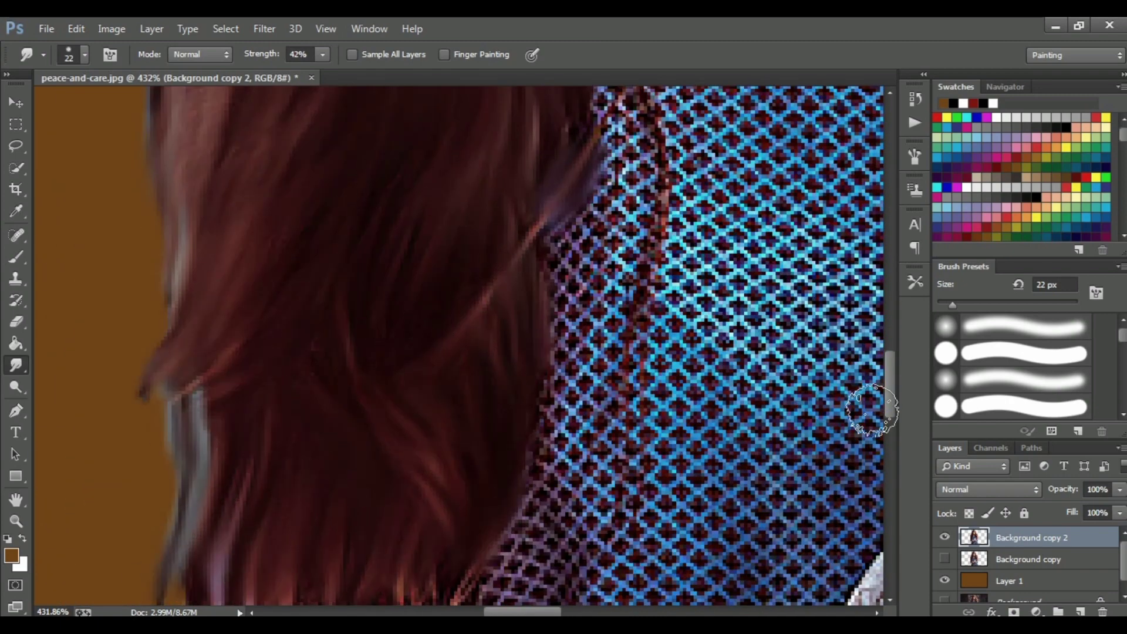
Smooth the hair strands around the head and down the right side.
scroll(327, 314, "down", 3)
scroll(537, 287, "down", 3)
scroll(529, 294, "up", 2)
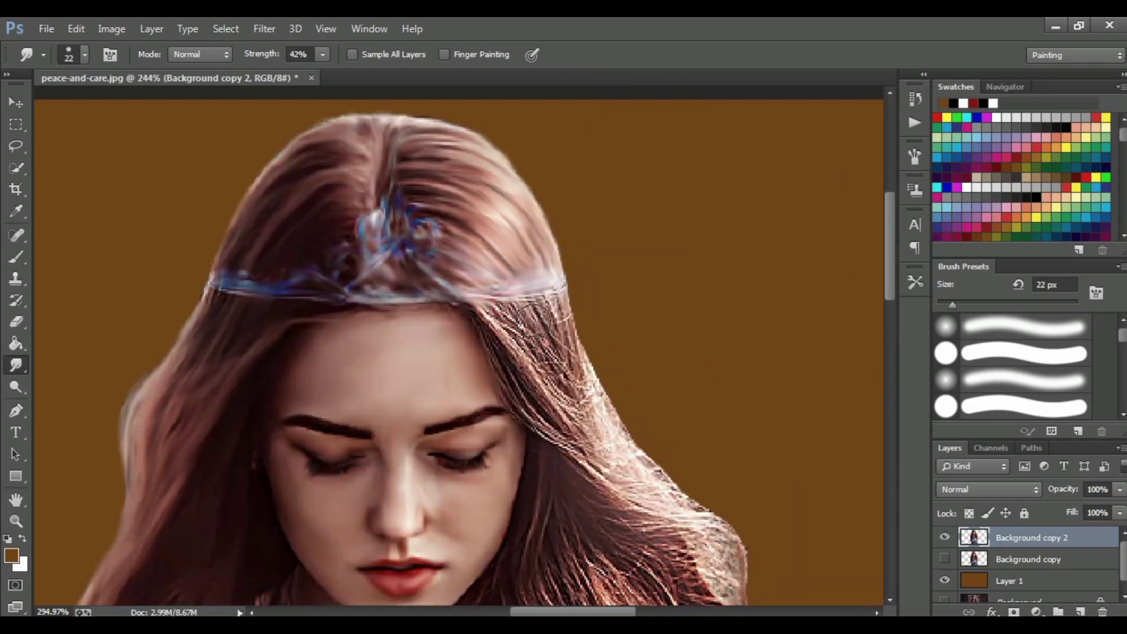
scroll(499, 382, "up", 2)
mouse_move(495, 403)
left_mouse_down()
mouse_move(589, 371)
mouse_move(622, 470)
mouse_move(675, 558)
mouse_move(491, 310)
left_mouse_up()
scroll(587, 364, "down", 3)
mouse_move(664, 425)
left_mouse_down()
mouse_move(750, 529)
mouse_move(745, 556)
left_mouse_up()
mouse_move(568, 502)
left_mouse_down()
mouse_move(578, 568)
mouse_move(687, 559)
left_mouse_up()
Sweep the hair between the neckline and right shoulder down over the shoulder.
scroll(587, 470, "down", 4)
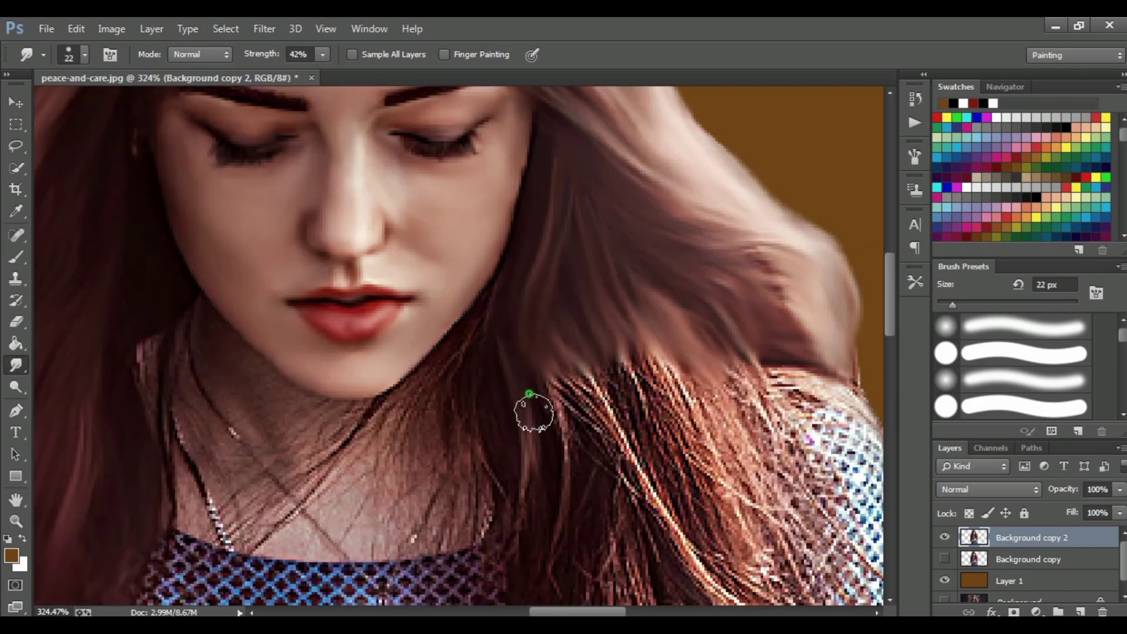
mouse_move(533, 407)
left_mouse_down()
mouse_move(659, 536)
mouse_move(683, 438)
mouse_move(724, 352)
mouse_move(705, 499)
left_mouse_up()
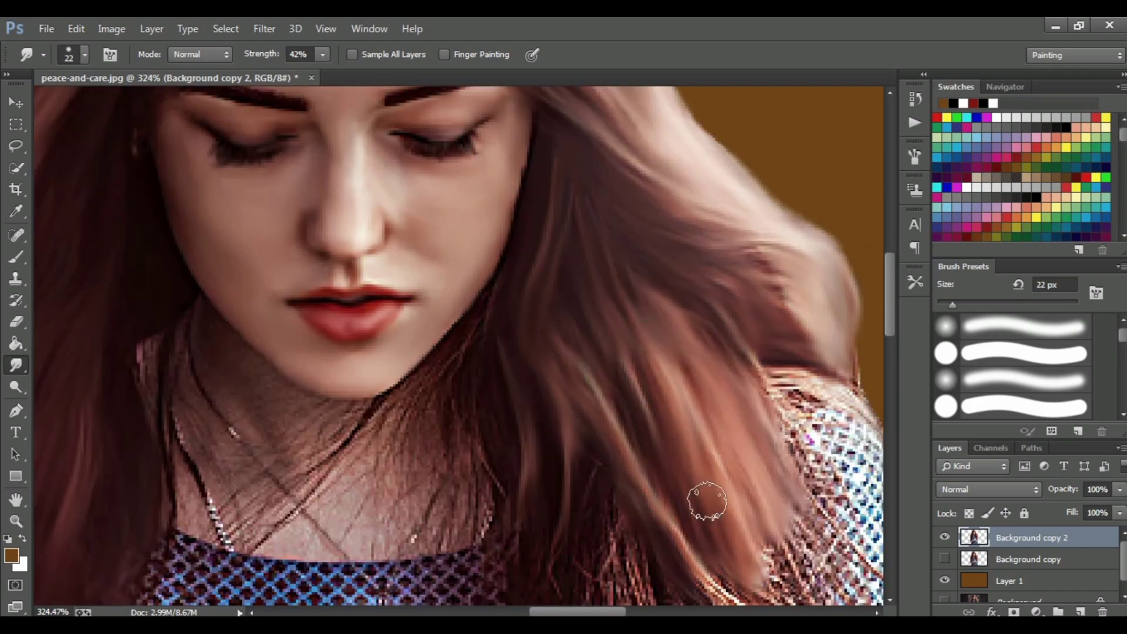
scroll(764, 305, "down", 3)
mouse_move(578, 414)
left_mouse_down()
mouse_move(624, 503)
mouse_move(644, 382)
mouse_move(711, 555)
left_mouse_up()
left_click_drag(783, 329, 826, 495)
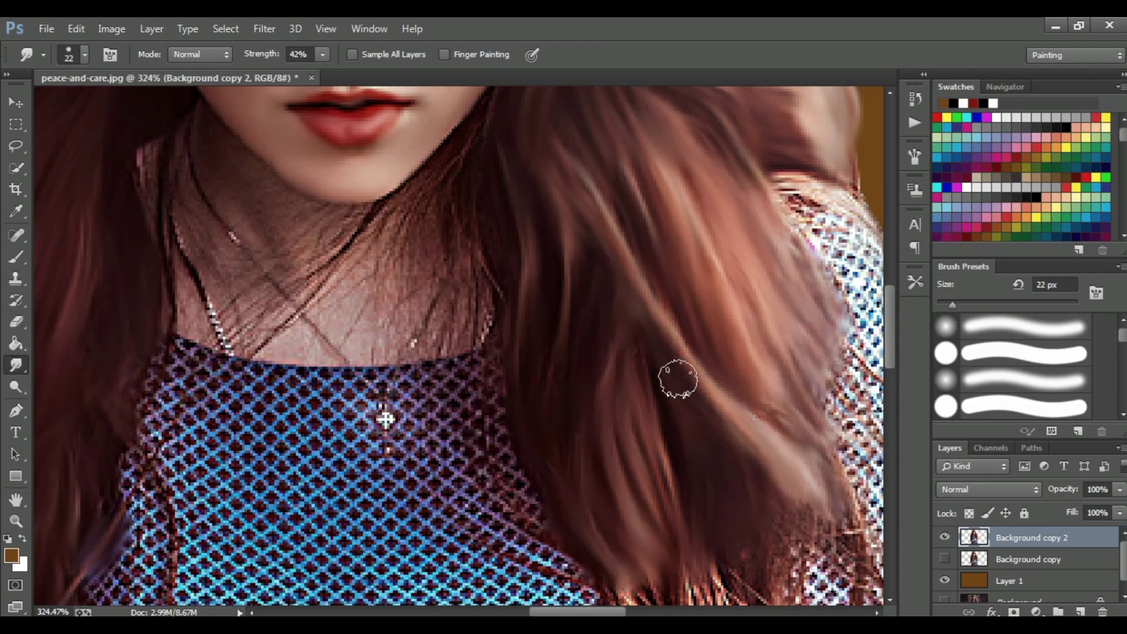
scroll(678, 379, "down", 4)
mouse_move(699, 302)
left_mouse_down()
mouse_move(675, 416)
mouse_move(768, 226)
mouse_move(782, 371)
mouse_move(730, 453)
left_mouse_up()
key("ctrl+minus")
Smudge the neck and necklace lines below the chin smooth.
scroll(463, 345, "up", 3)
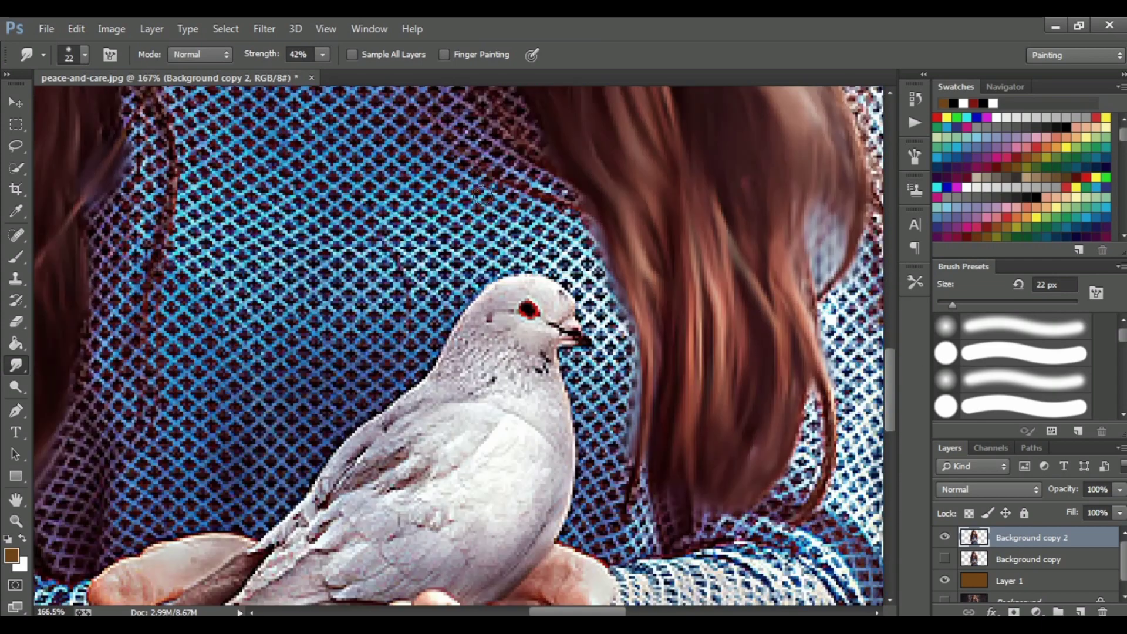
key("ctrl+0")
scroll(536, 367, "up", 5)
mouse_move(536, 367)
left_mouse_down()
mouse_move(574, 453)
mouse_move(506, 440)
mouse_move(366, 361)
left_mouse_up()
mouse_move(468, 389)
left_mouse_down()
mouse_move(284, 333)
mouse_move(432, 460)
mouse_move(365, 429)
mouse_move(364, 403)
mouse_move(301, 372)
mouse_move(306, 337)
mouse_move(403, 407)
mouse_move(315, 490)
mouse_move(327, 478)
mouse_move(385, 580)
mouse_move(415, 403)
mouse_move(511, 408)
mouse_move(531, 391)
left_mouse_up()
Smooth the chest lattice pattern below and beside the dove into plain blue fabric.
scroll(891, 299, "down", 3)
mouse_move(641, 450)
left_mouse_down()
mouse_move(541, 516)
mouse_move(451, 284)
mouse_move(335, 272)
mouse_move(335, 456)
mouse_move(361, 467)
mouse_move(487, 300)
mouse_move(494, 254)
mouse_move(664, 330)
mouse_move(667, 414)
mouse_move(402, 407)
mouse_move(554, 496)
mouse_move(377, 554)
mouse_move(491, 536)
mouse_move(546, 552)
mouse_move(563, 516)
mouse_move(730, 382)
mouse_move(569, 354)
left_mouse_up()
scroll(569, 354, "down", 5)
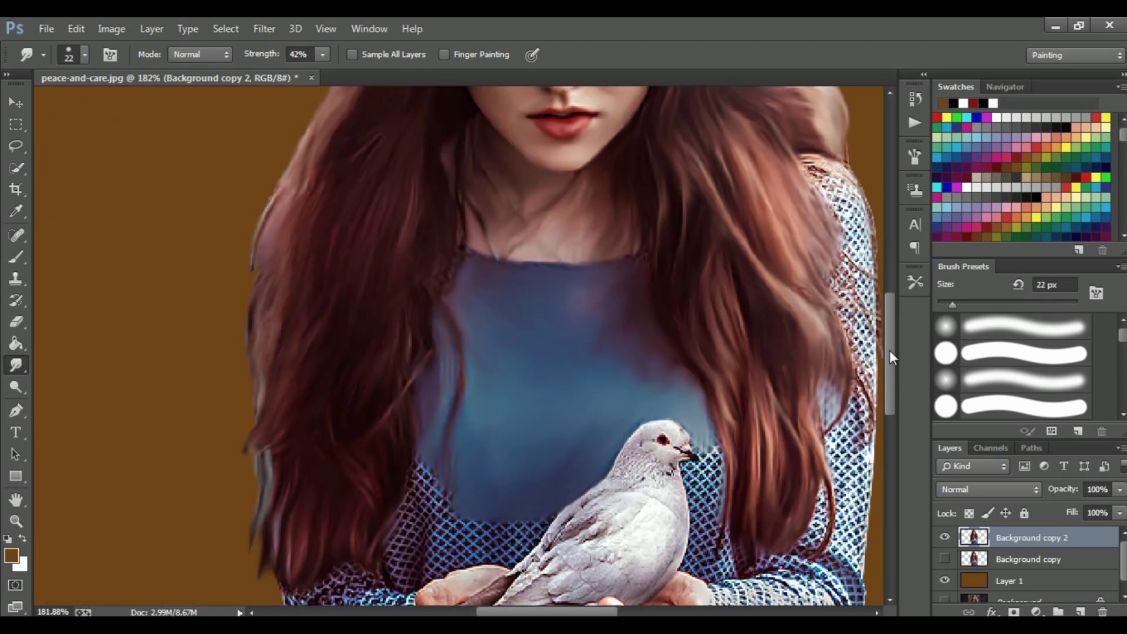
scroll(417, 409, "up", 5)
left_click_drag(462, 375, 491, 418)
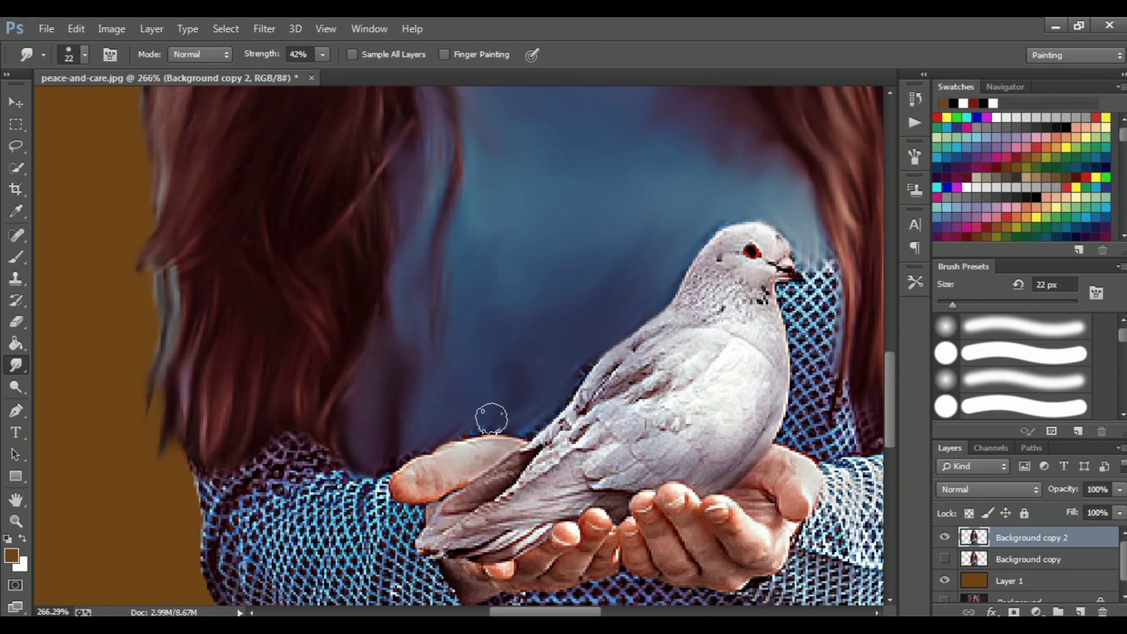
scroll(783, 331, "up", 2)
mouse_move(675, 305)
left_mouse_down()
mouse_move(681, 405)
mouse_move(717, 453)
mouse_move(646, 438)
left_mouse_up()
scroll(646, 438, "down", 3)
Smudge the sleeve's left edge, forearm and lower sleeve lattice into plain blue with a larger brush.
scroll(587, 411, "down", 2)
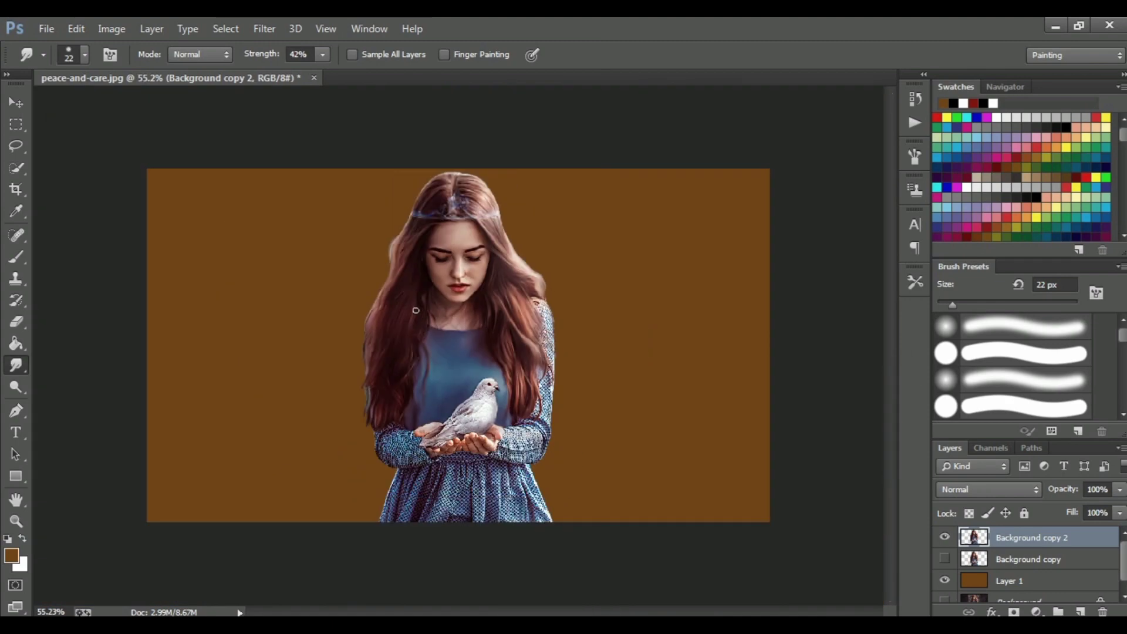
scroll(416, 307, "up", 3)
scroll(276, 302, "up", 2)
mouse_move(276, 303)
left_mouse_down()
mouse_move(239, 232)
mouse_move(319, 177)
left_mouse_up()
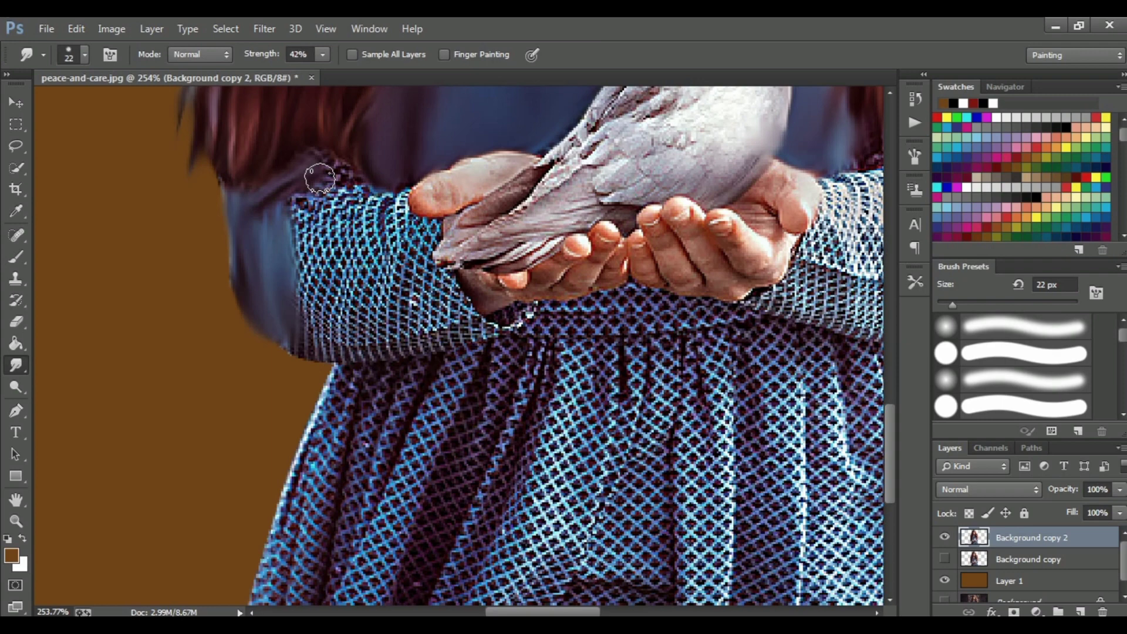
mouse_move(319, 178)
left_mouse_down()
mouse_move(302, 219)
mouse_move(352, 196)
mouse_move(308, 317)
mouse_move(360, 317)
mouse_move(428, 282)
mouse_move(378, 232)
left_mouse_up()
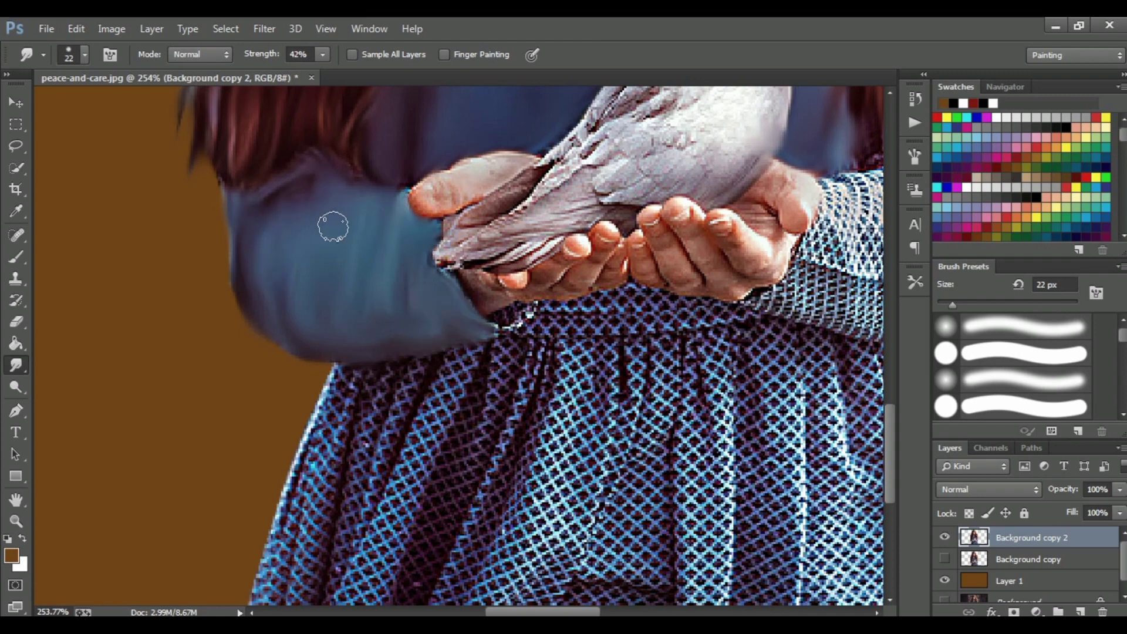
left_click_drag(953, 304, 968, 305)
mouse_move(365, 415)
left_mouse_down()
mouse_move(329, 382)
mouse_move(458, 377)
mouse_move(521, 392)
mouse_move(616, 478)
mouse_move(456, 368)
left_mouse_up()
Smudge the upper sleeve lattice smooth, shrinking the brush to 22 px.
scroll(456, 368, "down", 3)
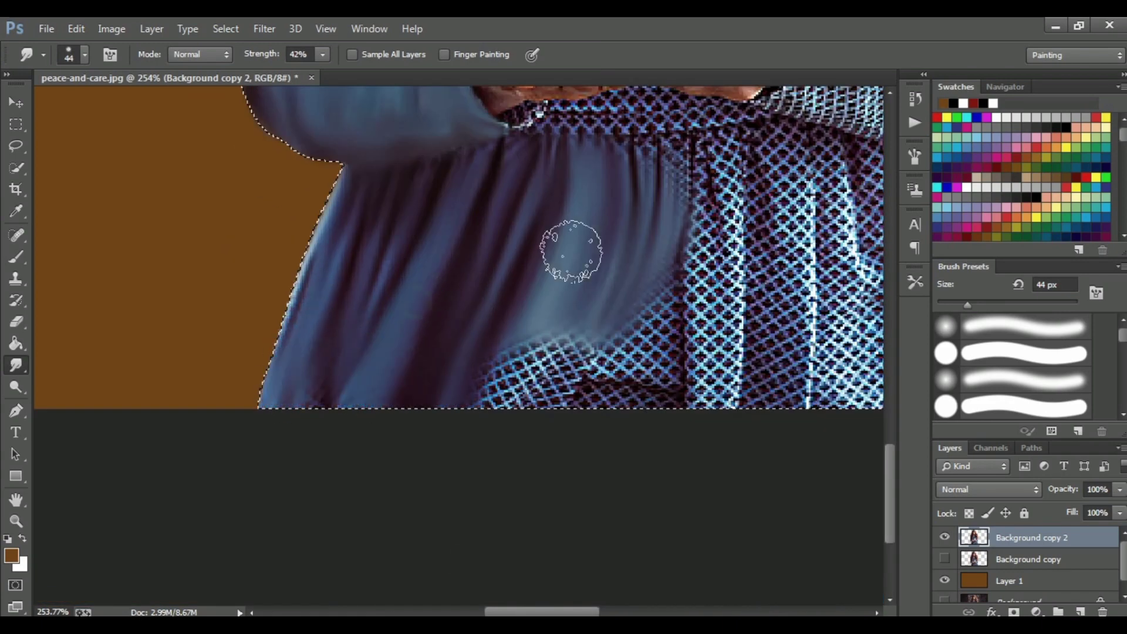
mouse_move(573, 247)
left_mouse_down()
mouse_move(602, 398)
mouse_move(697, 189)
mouse_move(728, 399)
mouse_move(699, 490)
mouse_move(605, 264)
mouse_move(805, 433)
left_mouse_up()
scroll(587, 245, "up", 2)
scroll(805, 433, "right", 5)
scroll(697, 452, "up", 3)
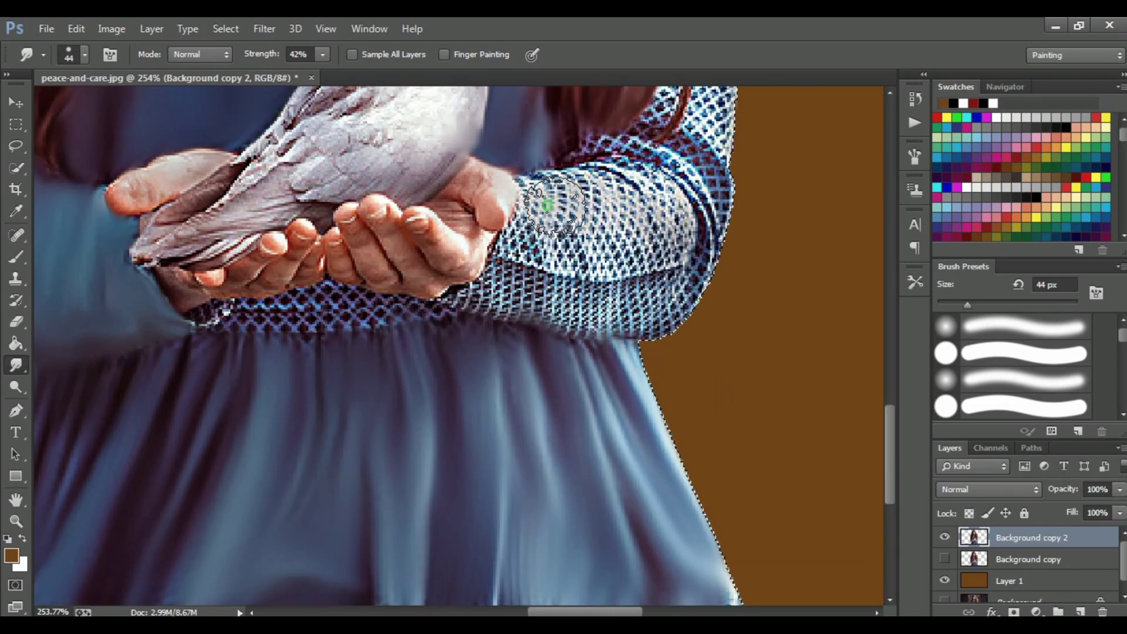
mouse_move(622, 194)
left_mouse_down()
mouse_move(542, 190)
mouse_move(617, 317)
left_mouse_up()
key("bracketleft")
key("bracketleft")
key("bracketleft")
mouse_move(646, 252)
left_mouse_down()
mouse_move(618, 186)
mouse_move(690, 181)
mouse_move(696, 276)
mouse_move(713, 147)
left_mouse_up()
Smooth the remaining upper sleeve lattice and the waist lattice below the hands.
scroll(696, 276, "up", 2)
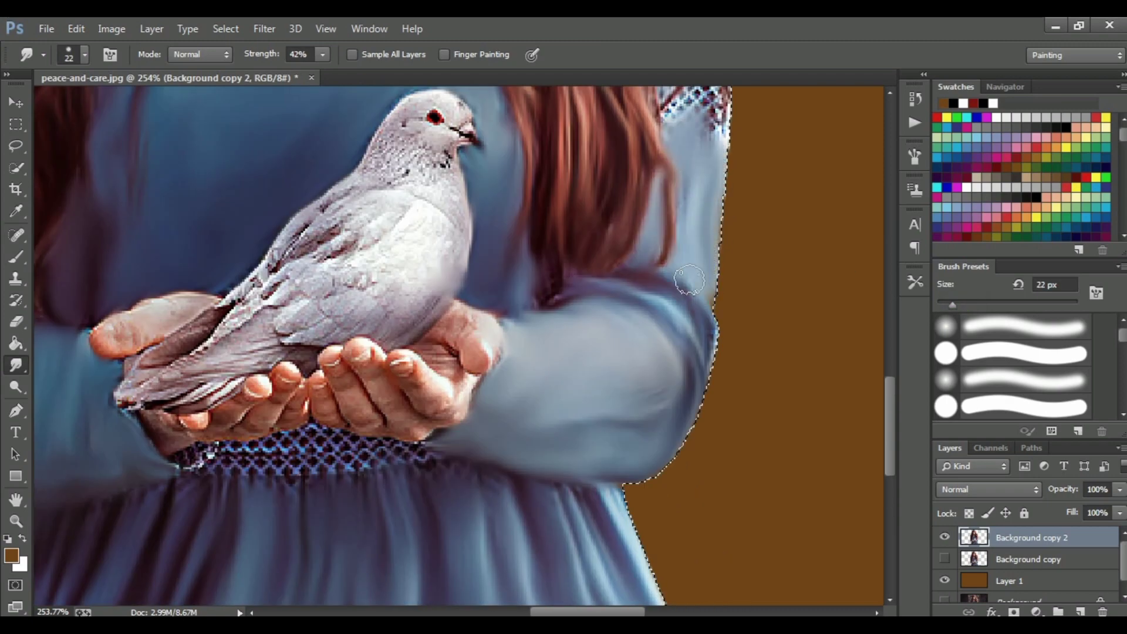
scroll(713, 235, "up", 3)
left_click_drag(717, 234, 708, 123)
scroll(708, 176, "up", 3)
left_click_drag(728, 305, 722, 136)
scroll(723, 205, "up", 2)
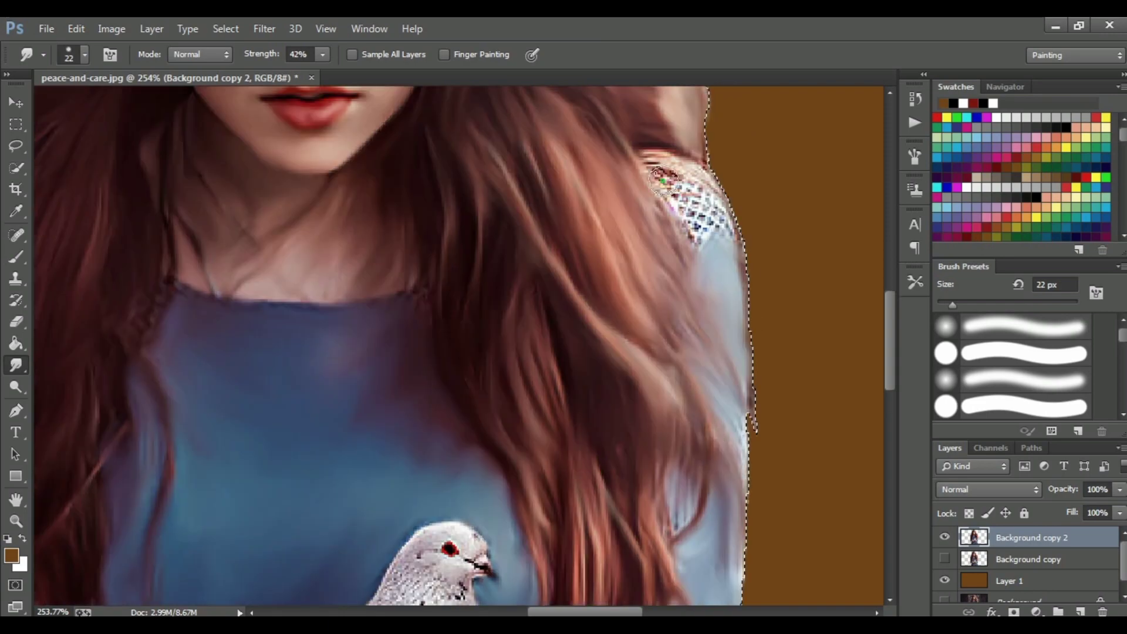
left_click_drag(722, 205, 713, 309)
scroll(713, 309, "down", 5)
scroll(712, 309, "left", 3)
left_click_drag(499, 426, 650, 444)
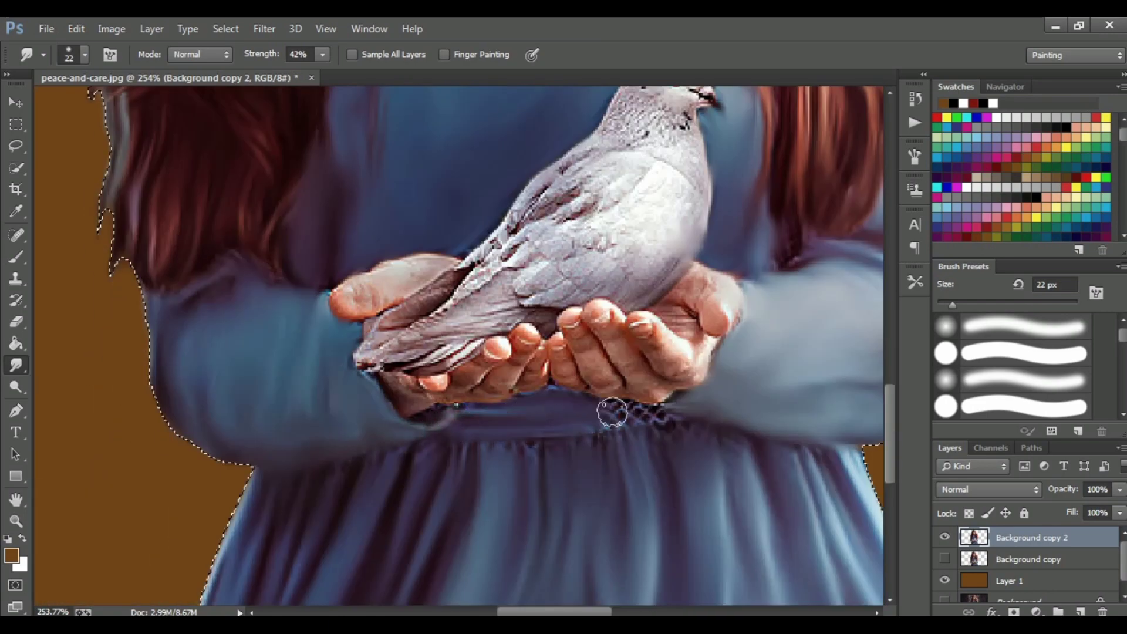
Fit the whole figure in view and resize the Smudge brush to 20 px for the dove.
key("ctrl+0")
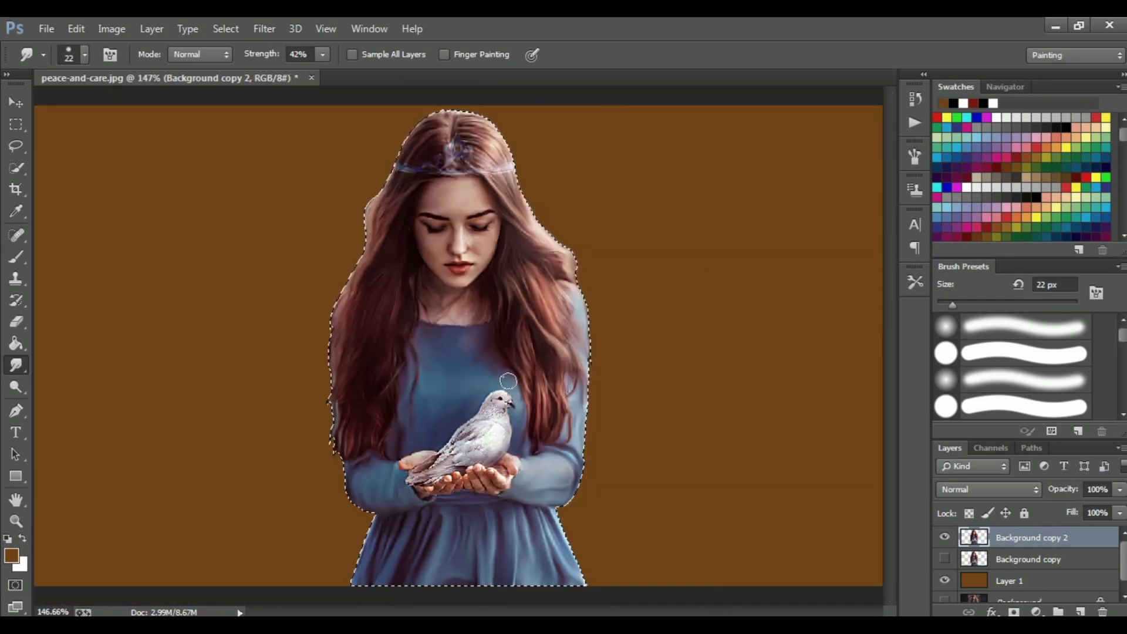
scroll(481, 322, "up", 5)
key("ctrl+0")
scroll(646, 411, "up", 5)
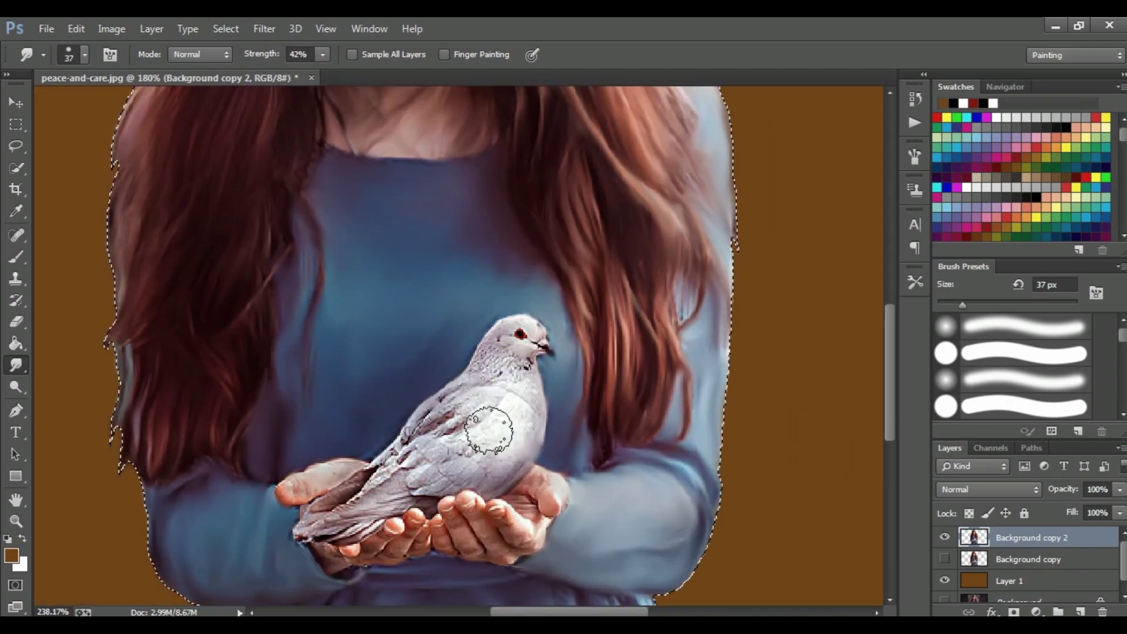
key("bracketleft")
key("bracketleft")
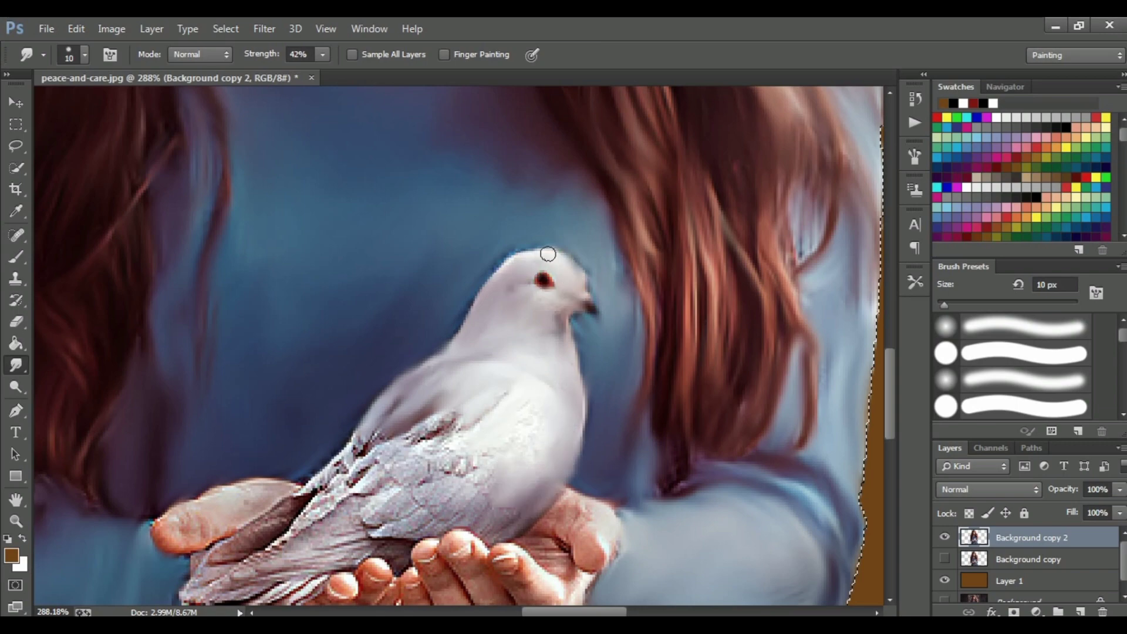
scroll(484, 385, "down", 2)
key("bracketright")
key("bracketright")
Smudge the dove's wing and back feathers and the thumb and fingers beneath it.
mouse_move(411, 411)
left_mouse_down()
mouse_move(478, 395)
mouse_move(423, 421)
mouse_move(538, 423)
left_mouse_up()
mouse_move(539, 423)
left_mouse_down()
mouse_move(354, 466)
mouse_move(246, 517)
mouse_move(401, 435)
left_mouse_up()
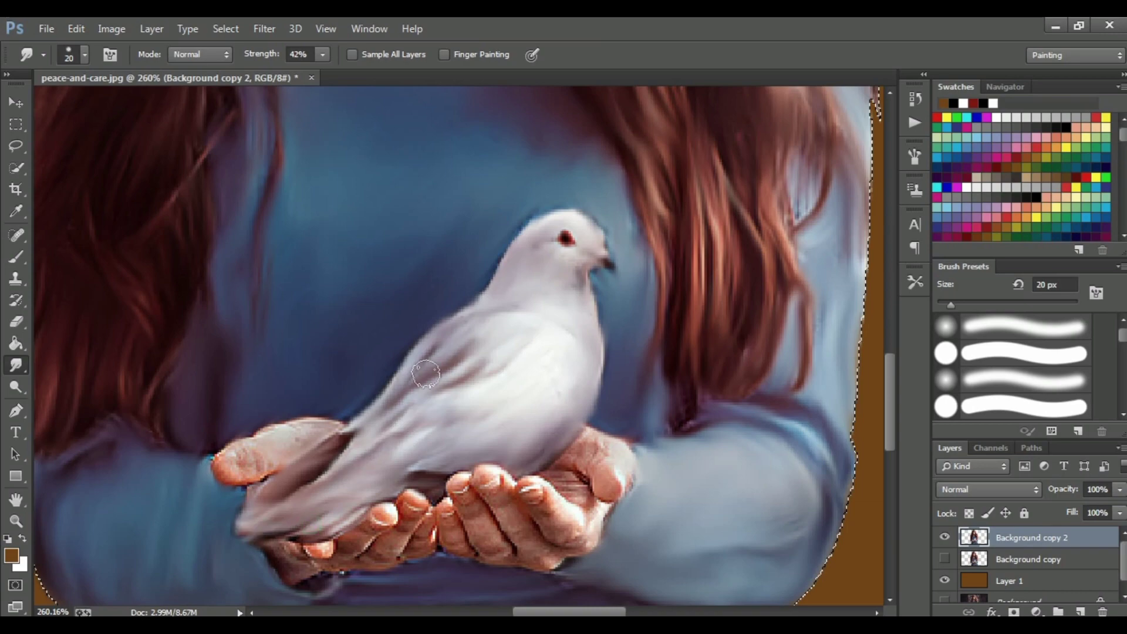
scroll(426, 374, "down", 5)
scroll(515, 327, "up", 2)
scroll(515, 328, "up", 2)
scroll(378, 343, "up", 3)
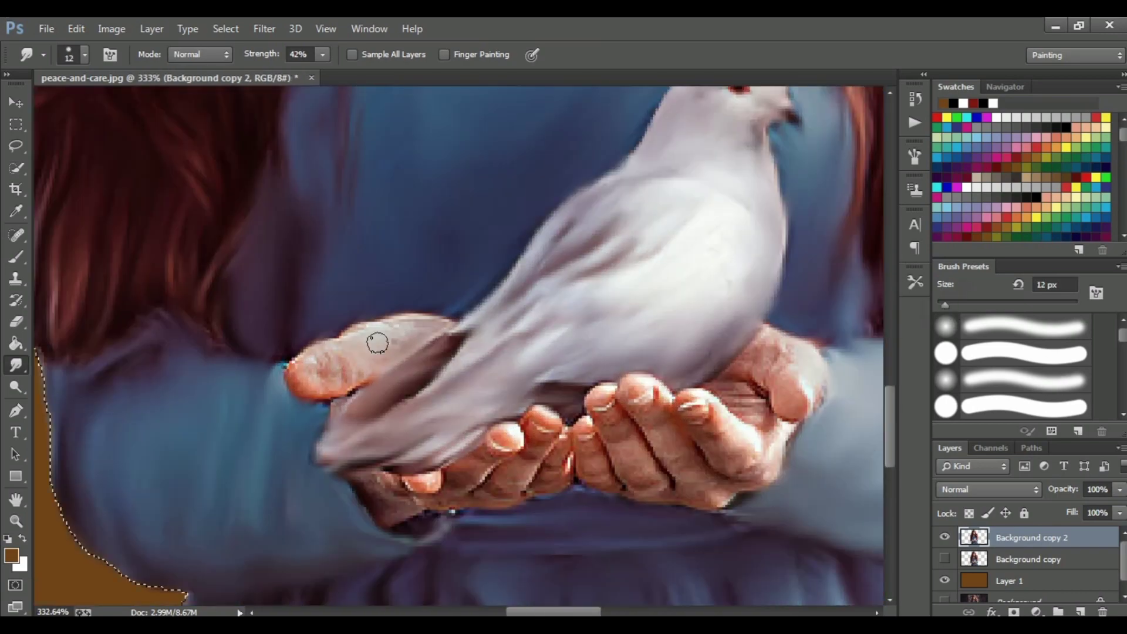
left_click_drag(392, 375, 485, 457)
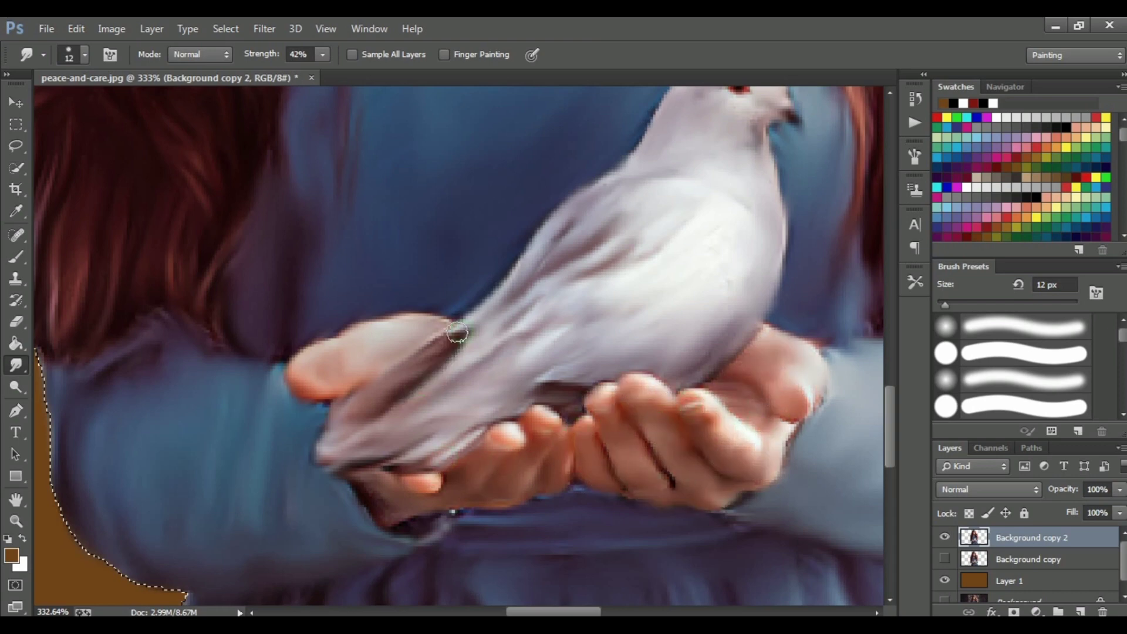
scroll(708, 381, "down", 5)
scroll(554, 256, "up", 3)
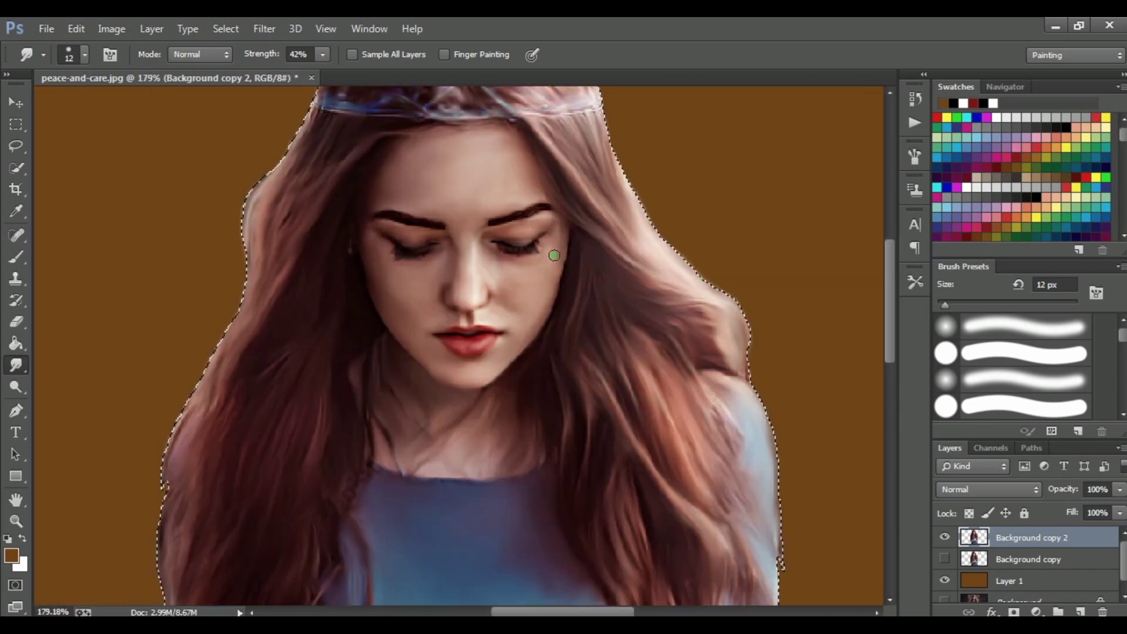
Add a new empty layer and load the 300 px cloud brush at about half opacity.
scroll(599, 239, "down", 4)
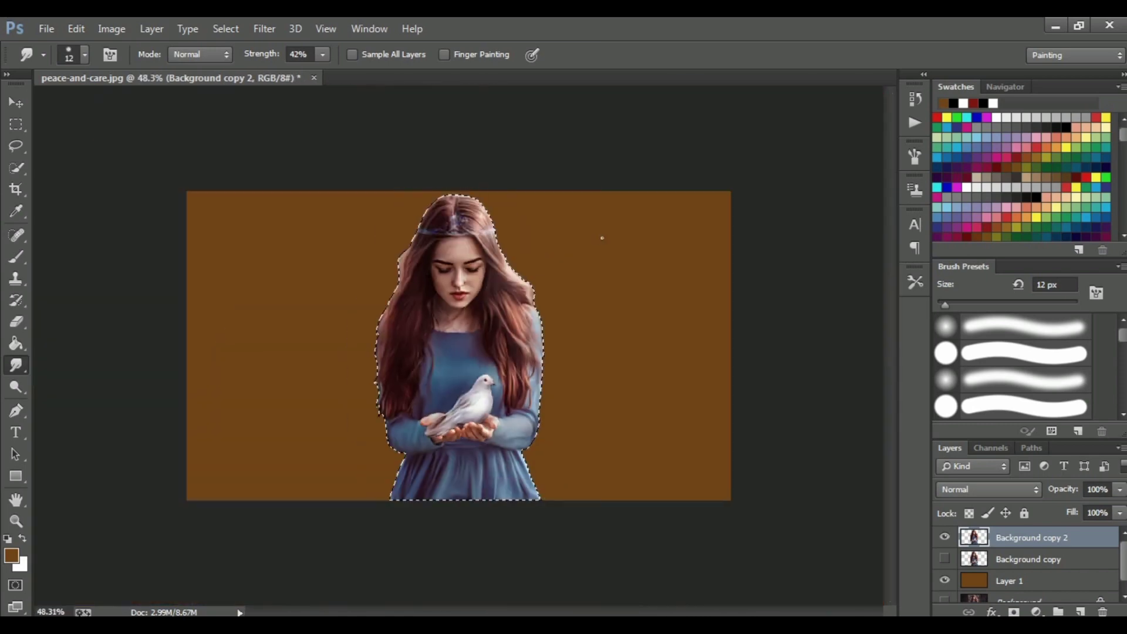
scroll(599, 240, "up", 1)
scroll(713, 261, "down", 1)
key("b")
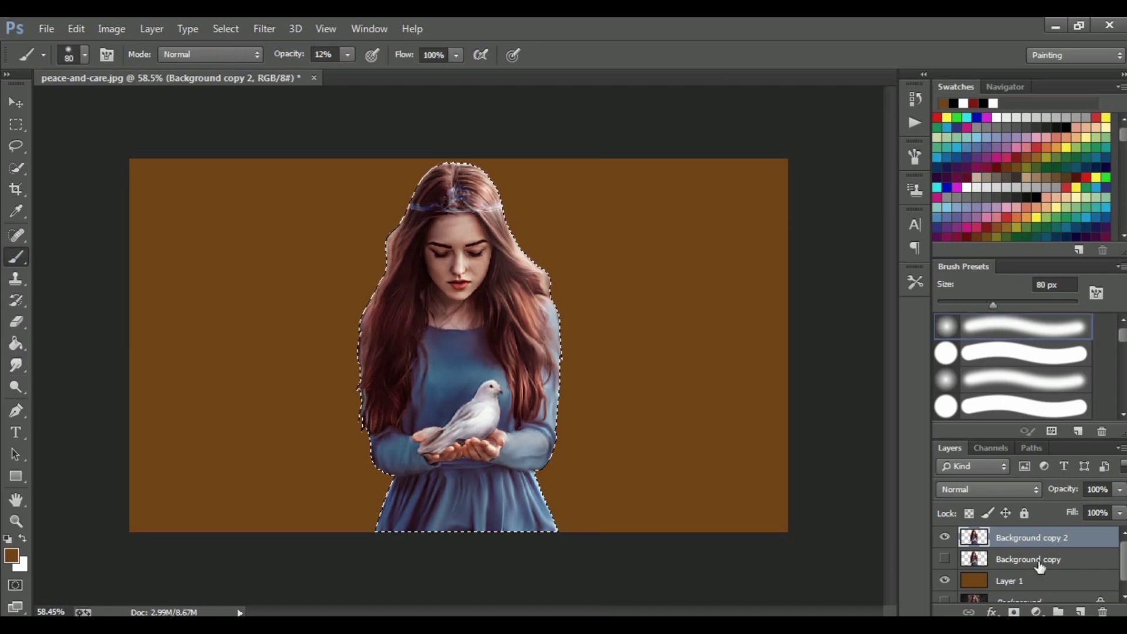
left_click(1031, 579)
key("ctrl+shift+alt+n")
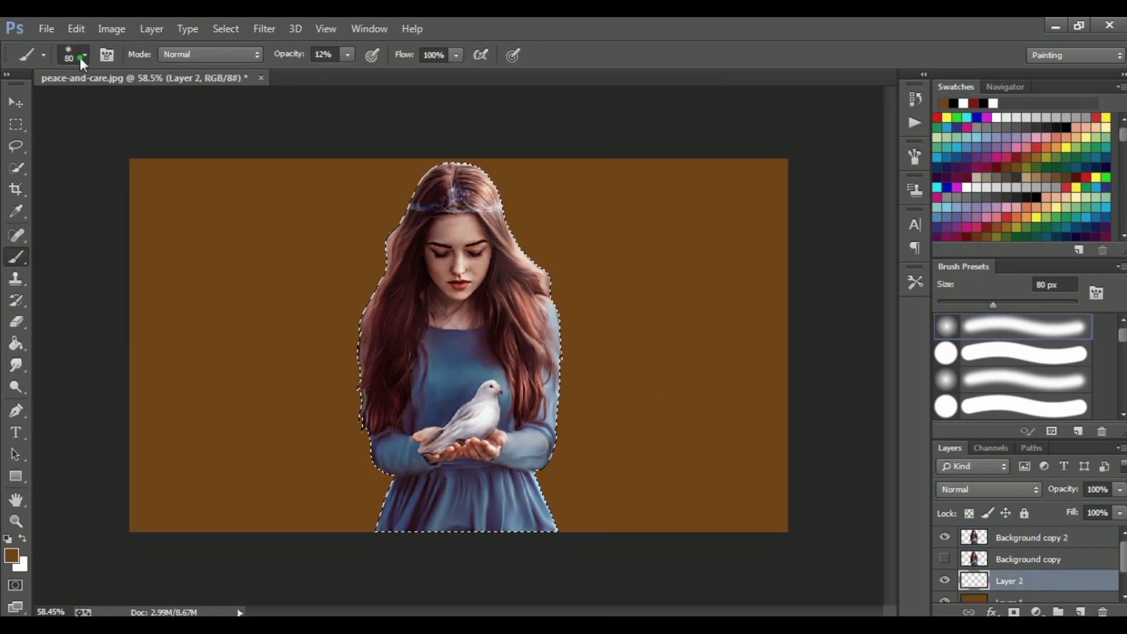
left_click(81, 57)
scroll(111, 235, "down", 5)
left_click(120, 273)
key("Return")
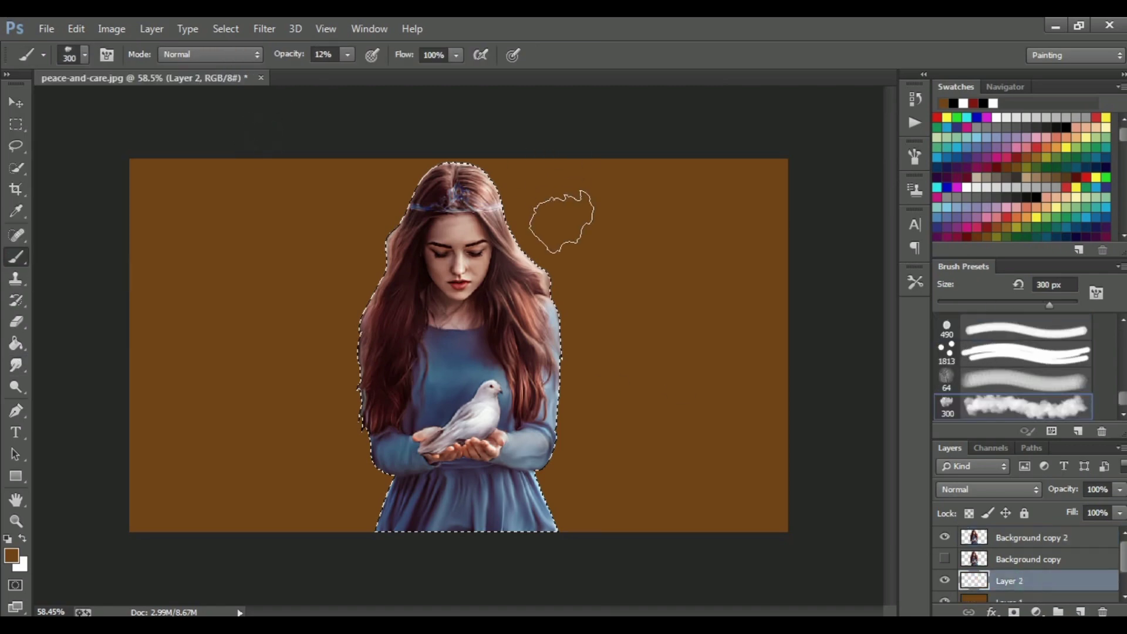
left_click_drag(350, 76, 382, 79)
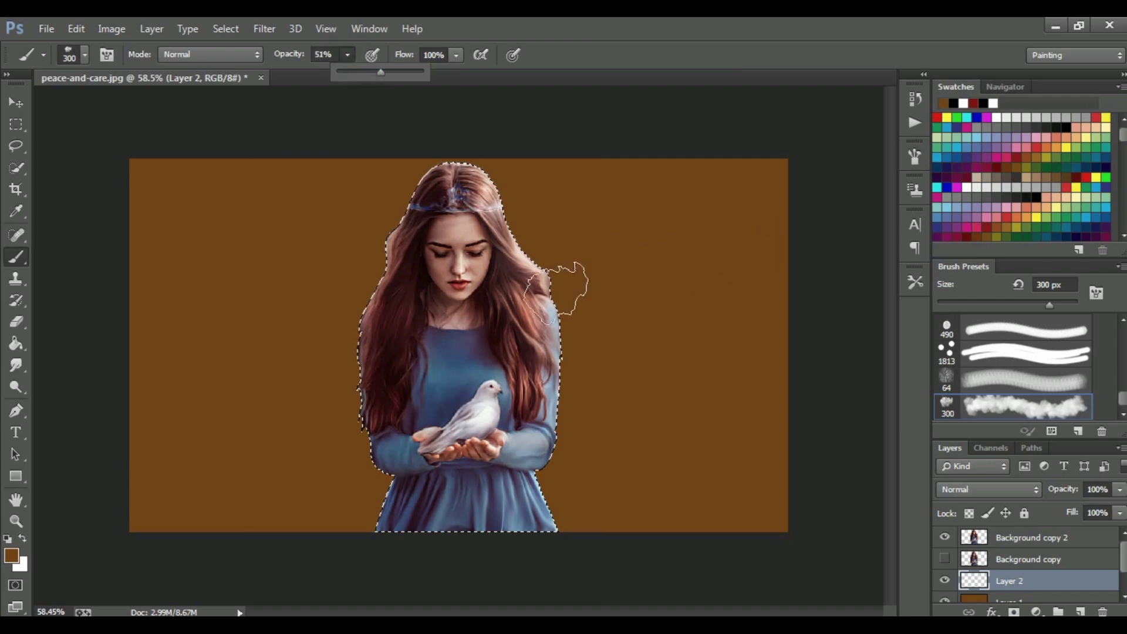
Pick a dark red colour, move Layer 2 directly under the girl cutout, and deselect.
left_click(960, 176)
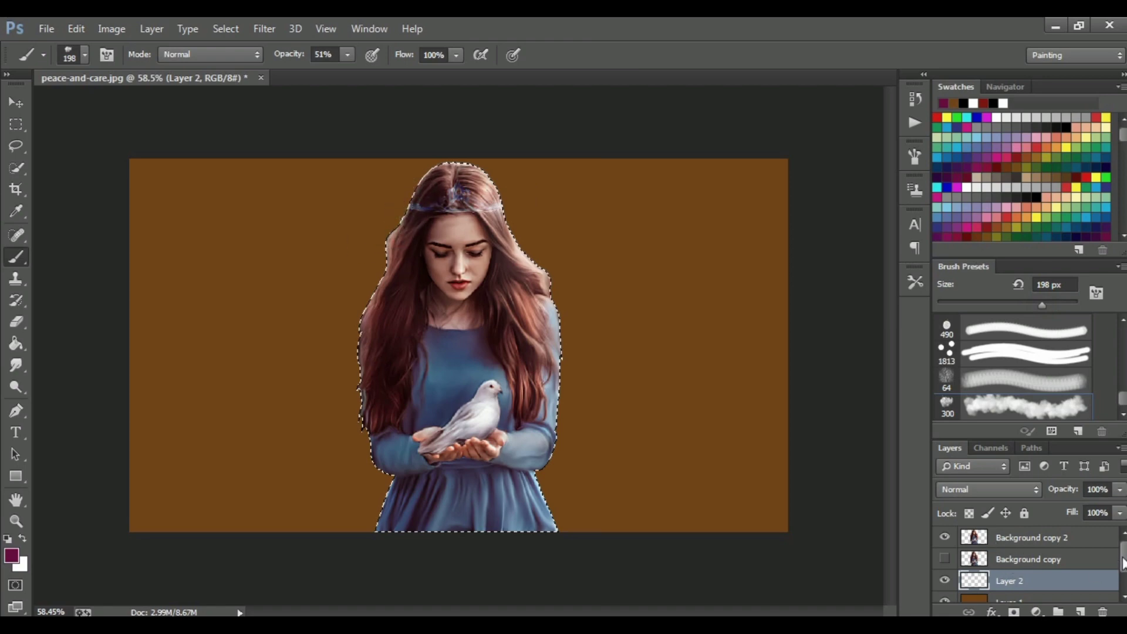
left_click(1005, 163)
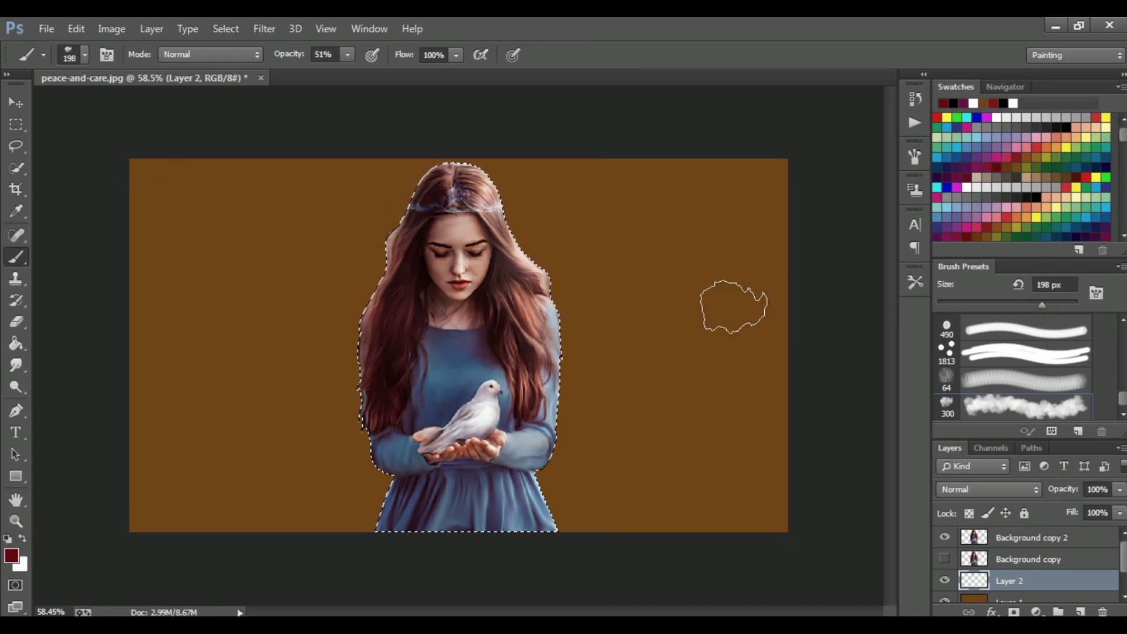
left_click_drag(1034, 559, 1033, 591)
scroll(1034, 563, "down", 1)
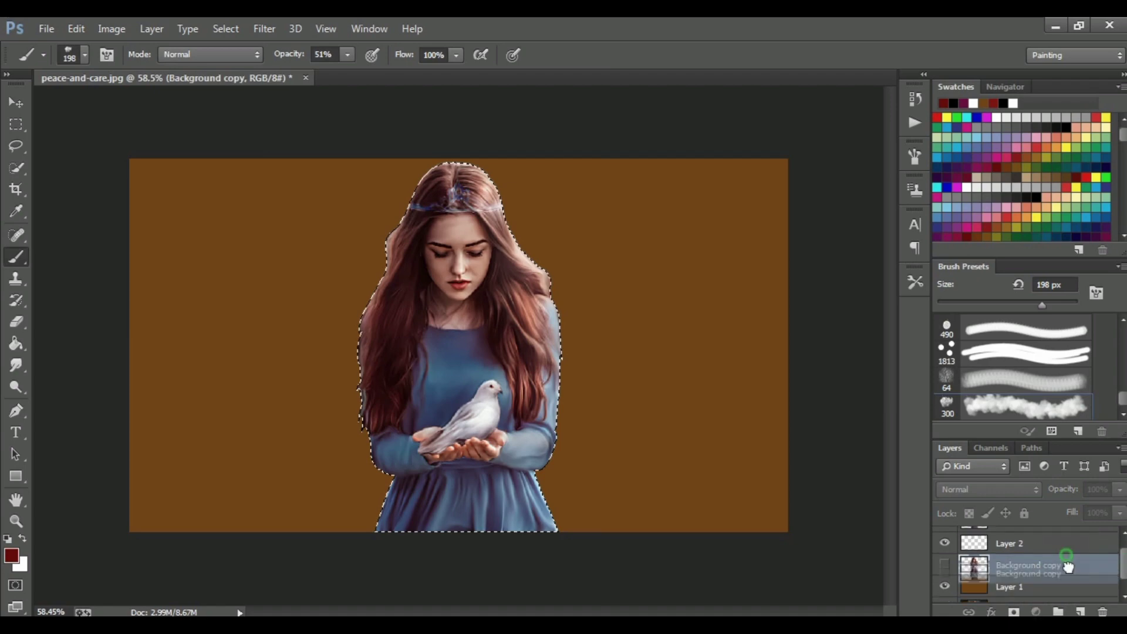
left_click(1055, 545)
left_click_drag(1115, 575, 1064, 538)
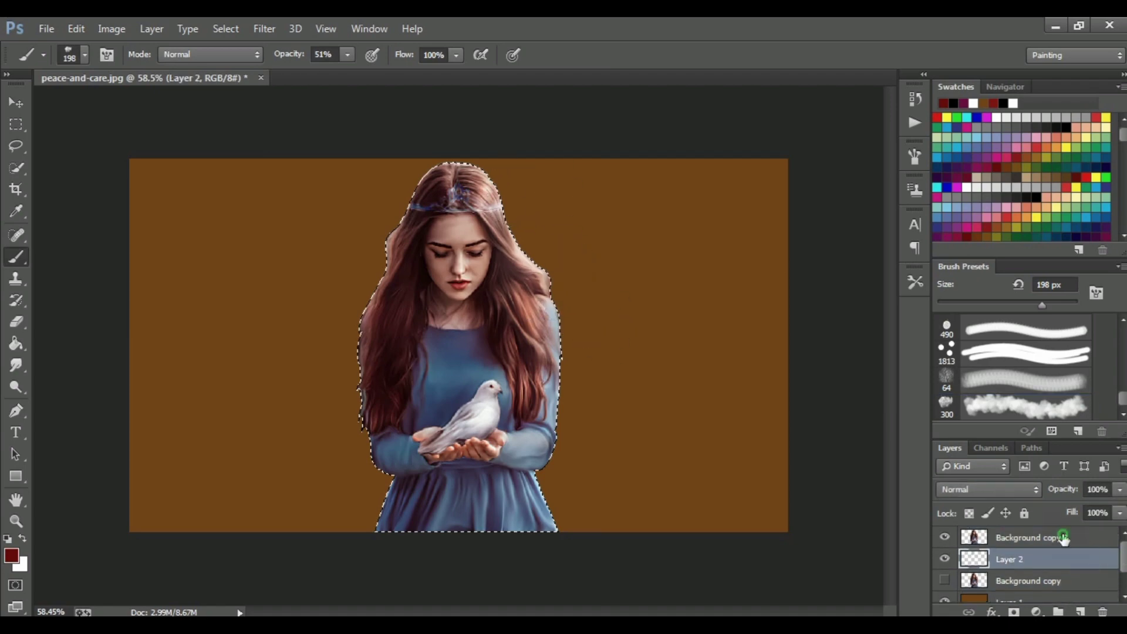
key("ctrl+d")
Paint dark red clouds around the girl's head and pinkish-brown light clouds on both sides.
left_click(1010, 559)
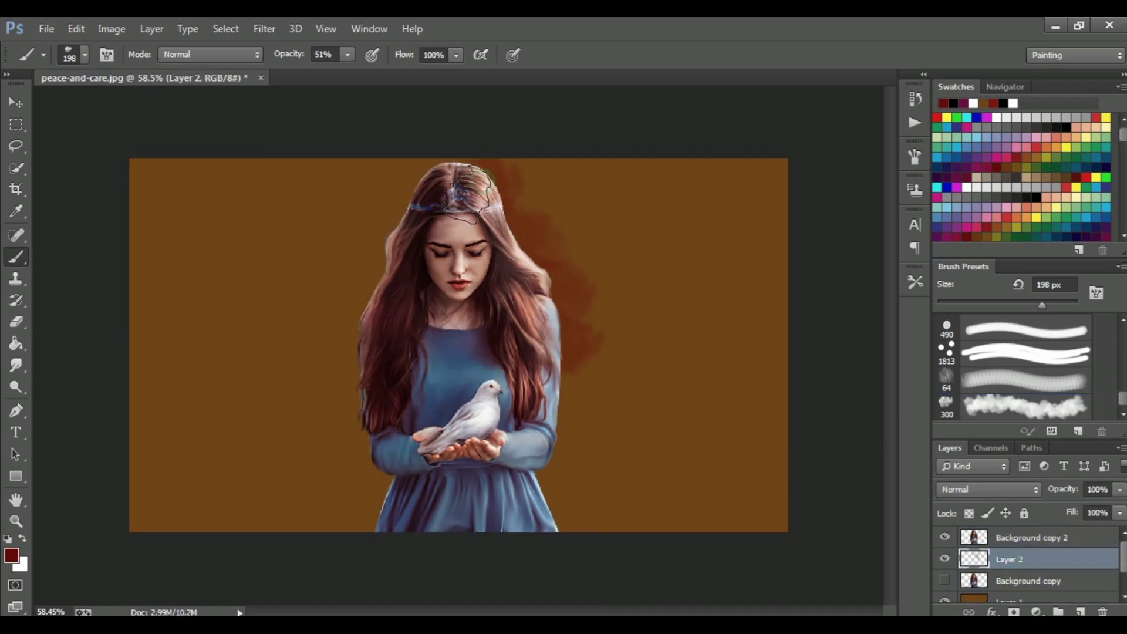
left_click_drag(411, 176, 329, 411)
left_click_drag(623, 317, 610, 493)
left_click(479, 322, "alt")
left_click_drag(377, 189, 587, 176)
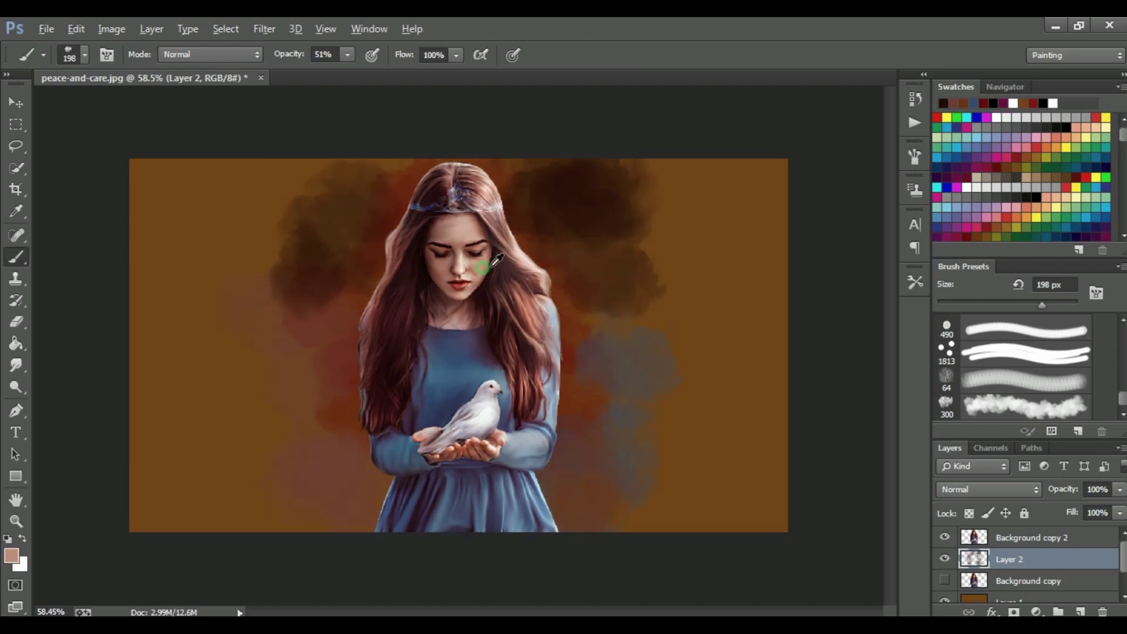
left_click_drag(587, 234, 327, 194)
left_click(515, 338, "alt")
left_click_drag(587, 188, 563, 435)
left_click_drag(329, 282, 329, 493)
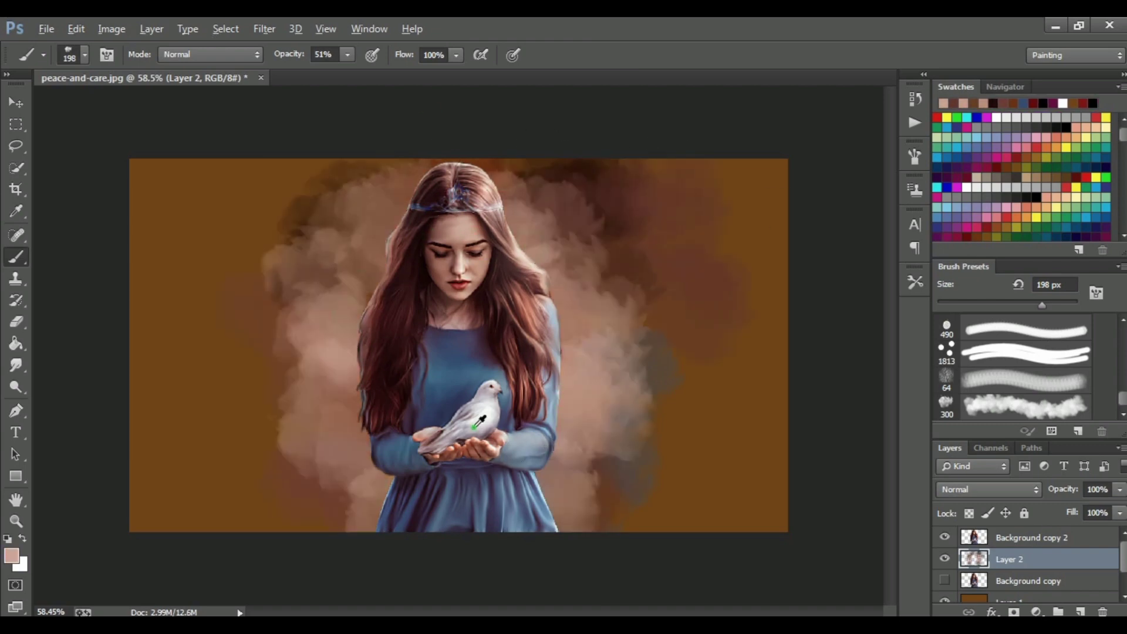
left_click_drag(669, 200, 657, 517)
Paint red and blue-purple clouds beside the girl and orange clouds at left.
left_click(320, 223)
left_click_drag(320, 223, 246, 305)
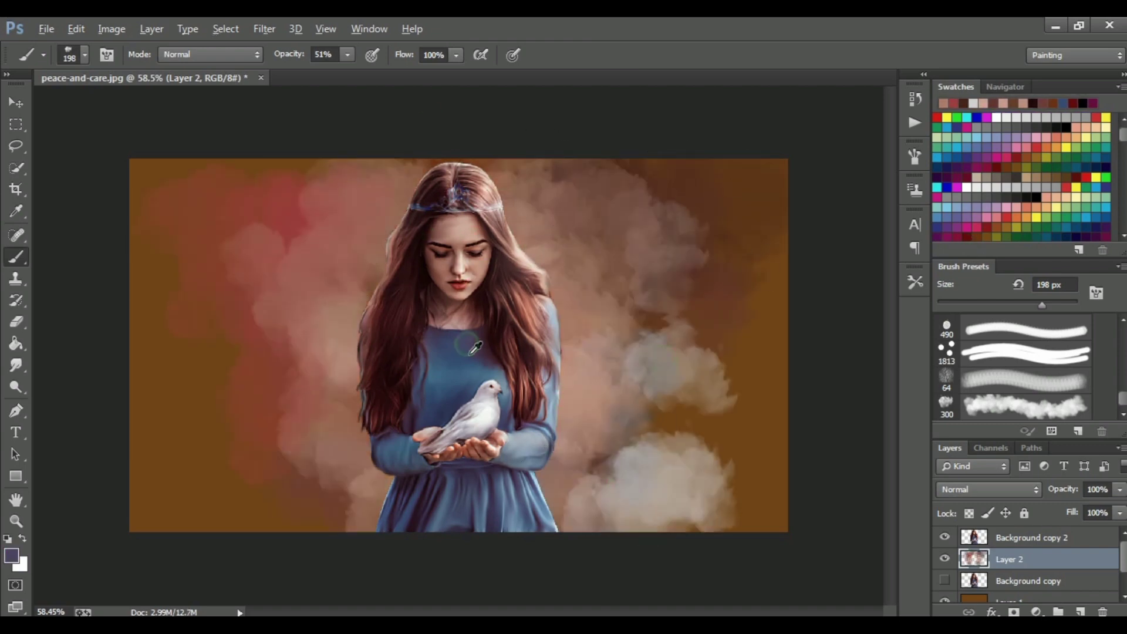
left_click_drag(646, 206, 675, 470)
left_click_drag(247, 170, 282, 470)
left_click_drag(303, 225, 194, 246)
left_click_drag(327, 327, 294, 499)
Add orange clouds on both sides plus light and dark clouds at lower right and left.
left_click(763, 176, "alt")
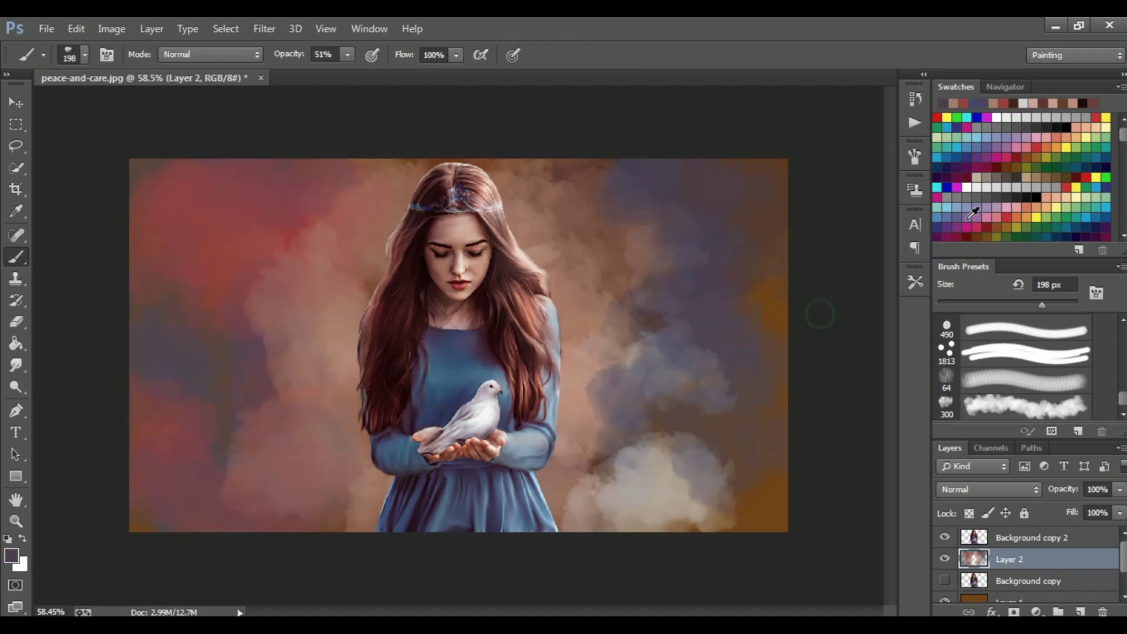
left_click_drag(734, 176, 763, 470)
left_click_drag(176, 205, 176, 341)
left_click_drag(159, 171, 177, 441)
left_click_drag(690, 215, 734, 499)
mouse_move(264, 470)
left_mouse_down()
mouse_move(755, 453)
mouse_move(181, 348)
left_mouse_up()
mouse_move(182, 234)
left_mouse_down()
mouse_move(373, 394)
mouse_move(587, 470)
left_mouse_up()
Paint pale pink clouds around the girl's head and over the left background.
left_click_drag(662, 360, 528, 177)
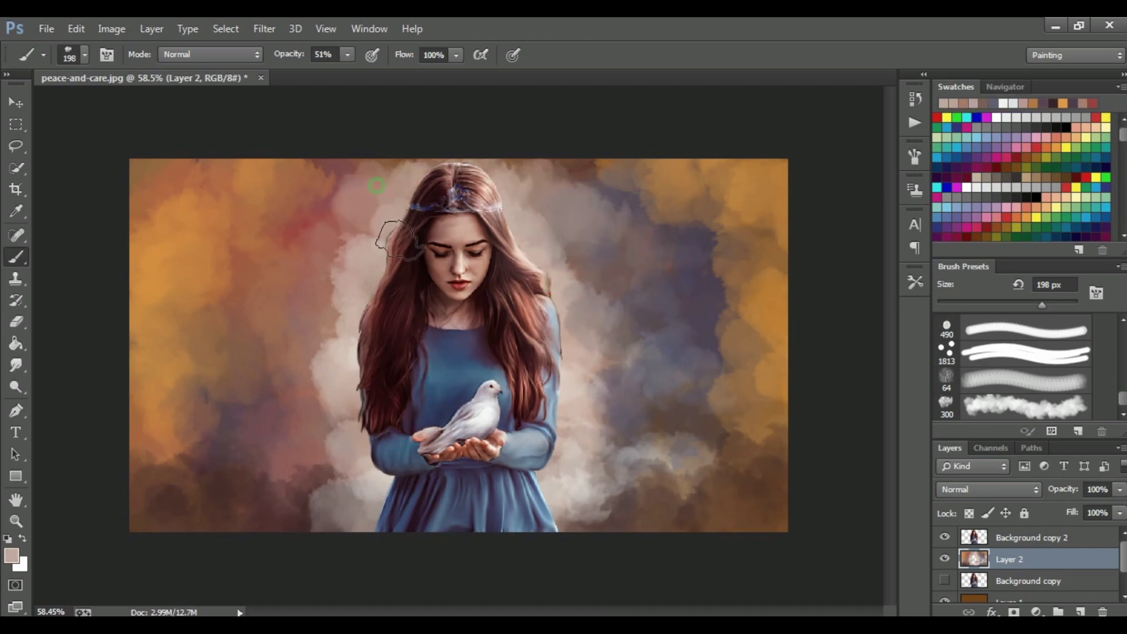
mouse_move(382, 235)
left_mouse_down()
mouse_move(245, 315)
mouse_move(353, 176)
left_mouse_up()
left_click(580, 386, "alt")
mouse_move(352, 422)
left_mouse_down()
mouse_move(272, 251)
mouse_move(233, 239)
mouse_move(329, 188)
left_mouse_up()
mouse_move(554, 227)
left_mouse_down()
mouse_move(575, 210)
mouse_move(685, 390)
mouse_move(660, 383)
mouse_move(597, 432)
left_mouse_up()
mouse_move(235, 470)
left_mouse_down()
mouse_move(329, 530)
mouse_move(197, 460)
mouse_move(345, 584)
mouse_move(143, 511)
mouse_move(431, 499)
left_mouse_up()
key("d")
Paint orange, red and pink clouds on both sides of the girl.
left_click_drag(235, 411, 327, 301)
mouse_move(646, 482)
left_mouse_down()
mouse_move(730, 352)
mouse_move(622, 231)
mouse_move(707, 195)
mouse_move(676, 352)
left_mouse_up()
left_click_drag(264, 246, 205, 411)
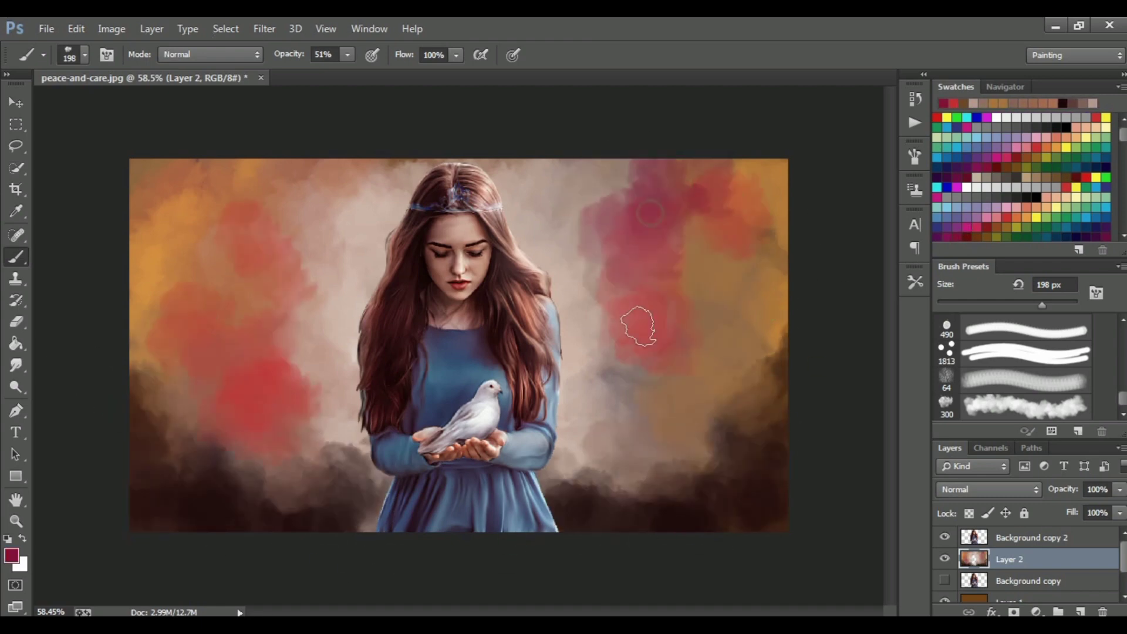
left_click_drag(646, 176, 705, 382)
left_click_drag(176, 206, 235, 423)
left_click_drag(646, 205, 646, 411)
Repaint the right background pale tan and redden the background with sampled salmon.
left_click(568, 238, "alt")
mouse_move(616, 176)
left_mouse_down()
mouse_move(767, 251)
mouse_move(624, 390)
left_mouse_up()
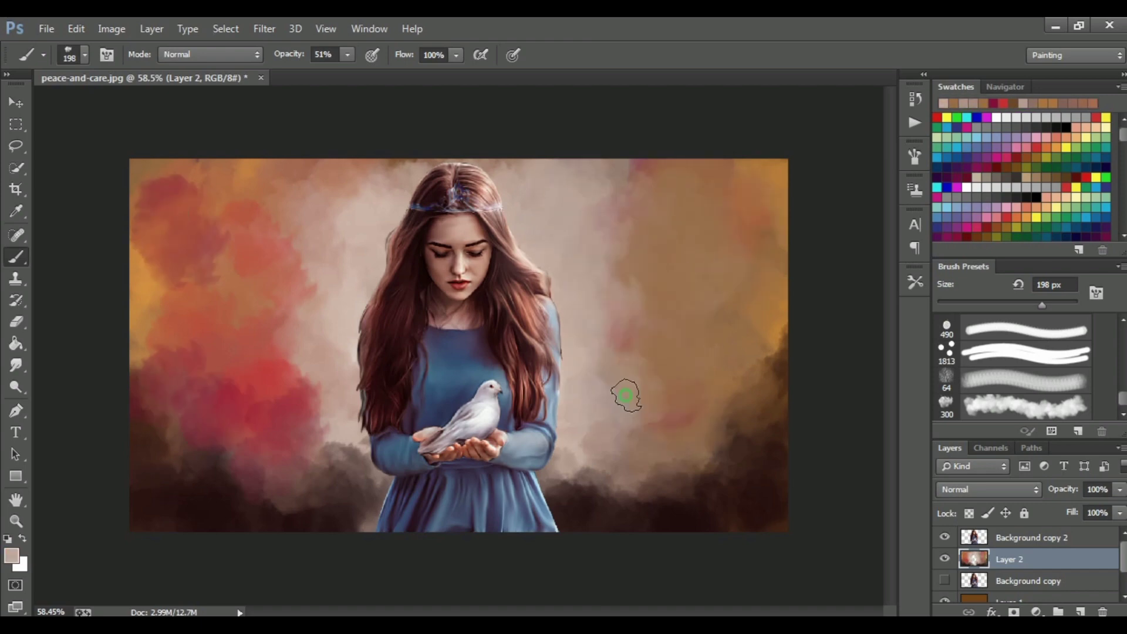
mouse_move(246, 193)
left_mouse_down()
mouse_move(214, 302)
mouse_move(282, 405)
mouse_move(176, 194)
left_mouse_up()
left_click(318, 364, "alt")
mouse_move(705, 176)
left_mouse_down()
mouse_move(798, 222)
mouse_move(622, 307)
mouse_move(674, 347)
left_mouse_up()
Redden the lower-left and upper-right corners, then add faint light strokes at 13% opacity.
left_click(715, 314, "alt")
left_click(240, 448, "alt")
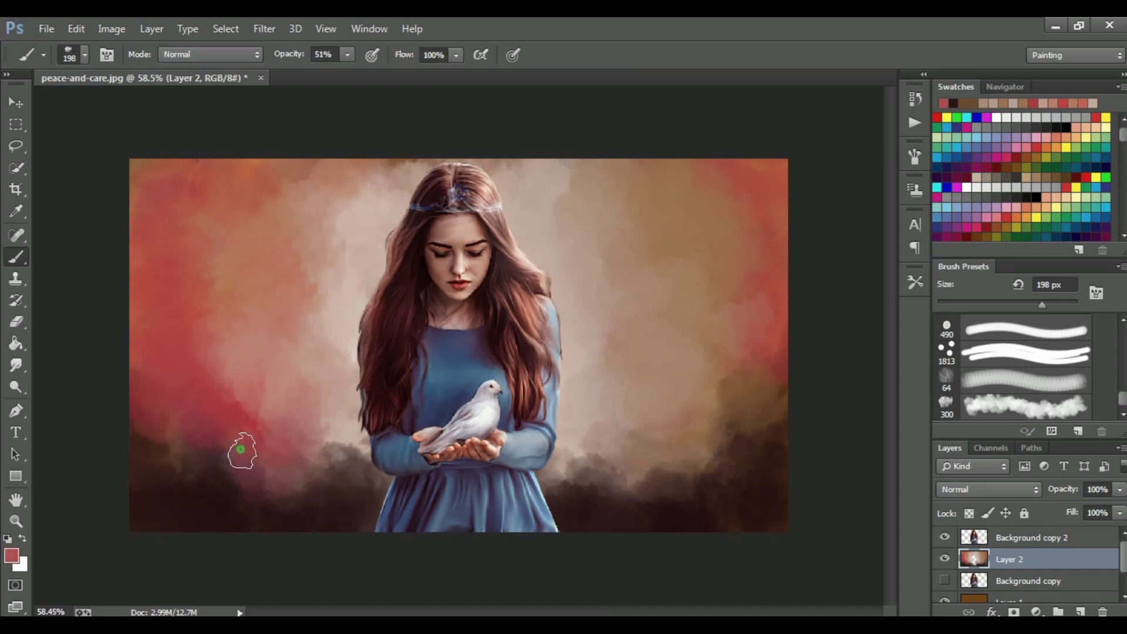
left_click_drag(240, 448, 153, 422)
left_click_drag(763, 171, 763, 234)
left_click_drag(348, 55, 314, 70)
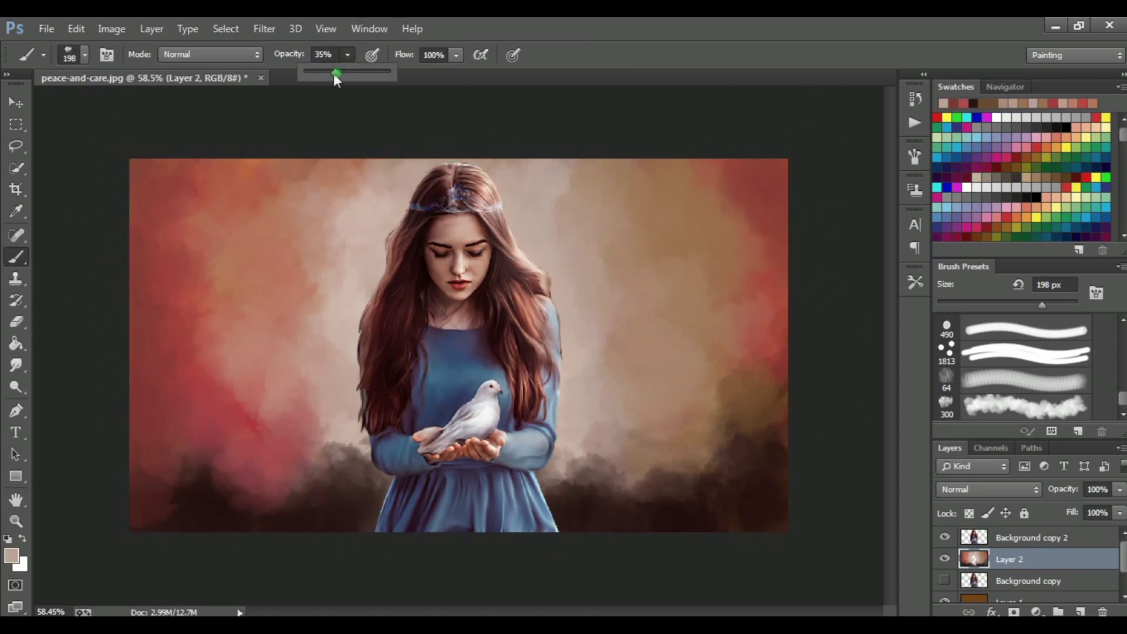
left_click(529, 194, "alt")
left_click_drag(552, 247, 473, 246)
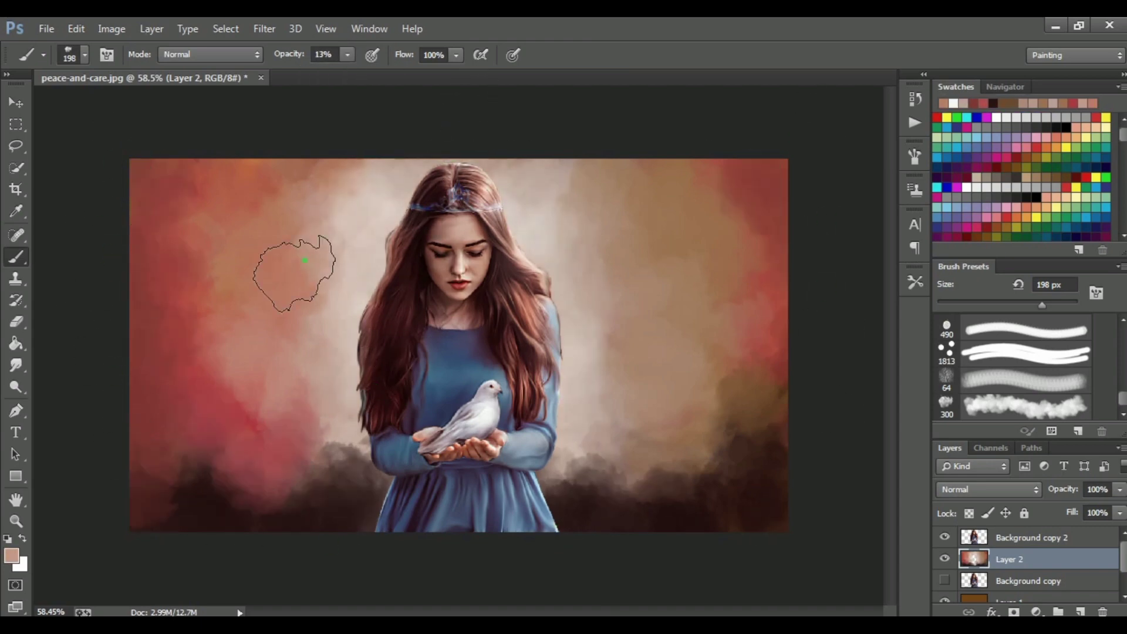
Darken the lower-left edge with a dark brown at 40% opacity.
left_click(244, 488, "alt")
key("4")
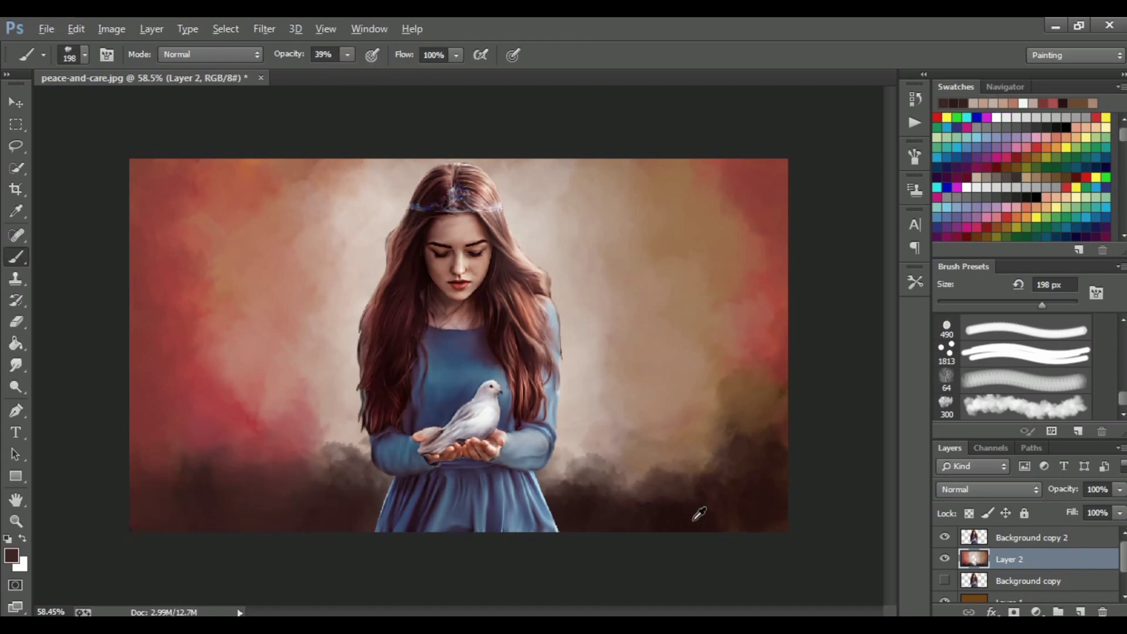
left_click(691, 514, "alt")
left_click_drag(138, 523, 123, 423)
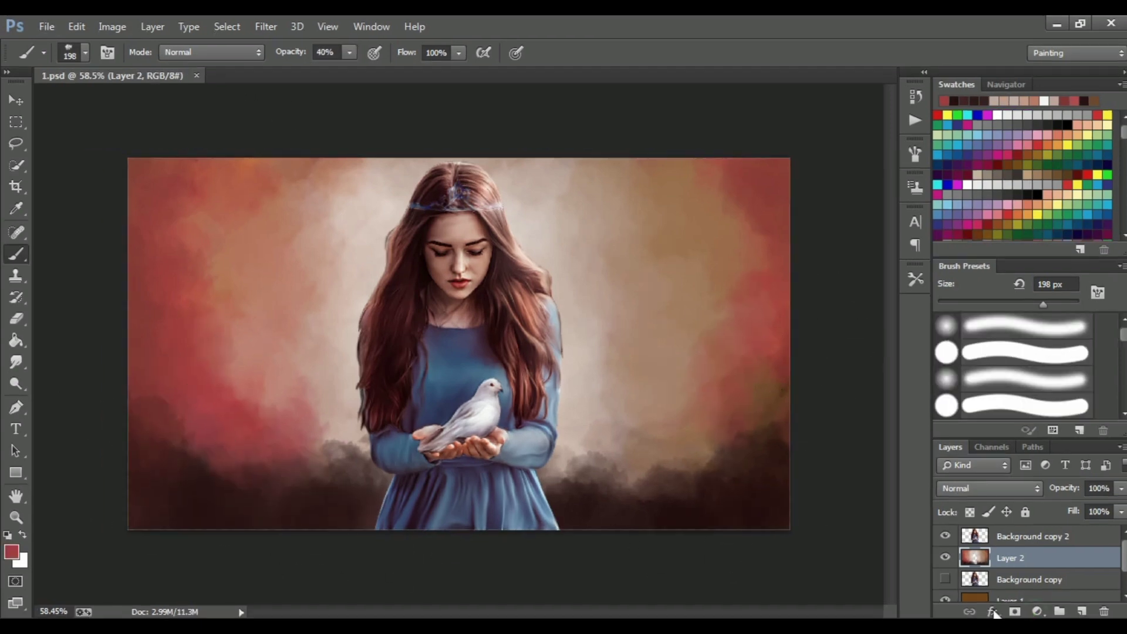
Apply Unsharp Mask sharpening to the cloud layer with Amount 114.
left_click(1038, 611)
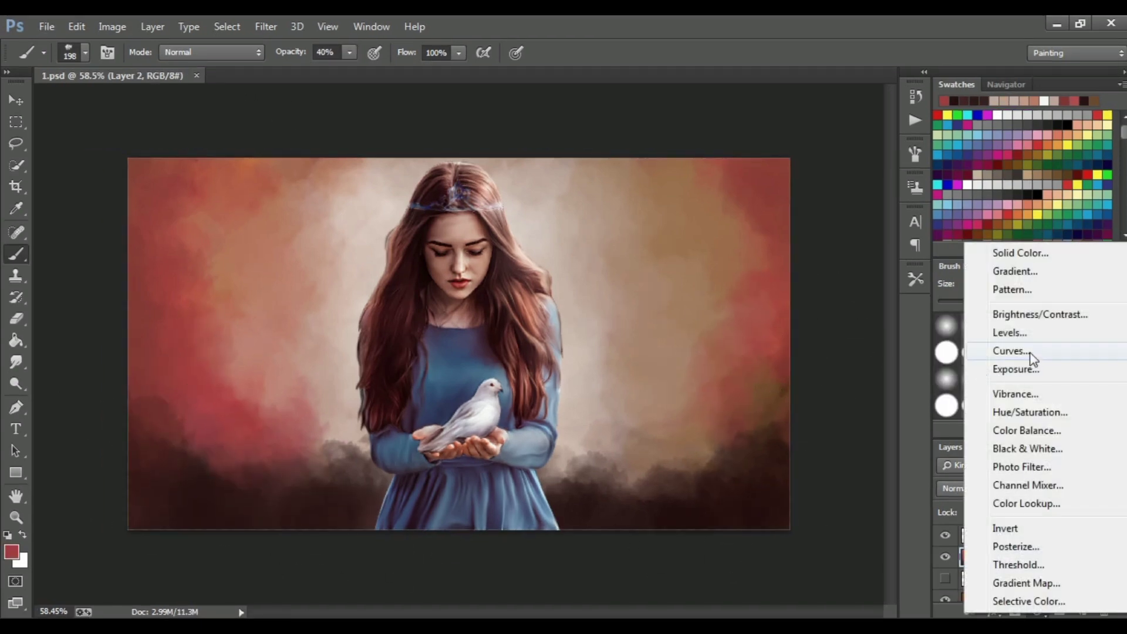
left_click(266, 26)
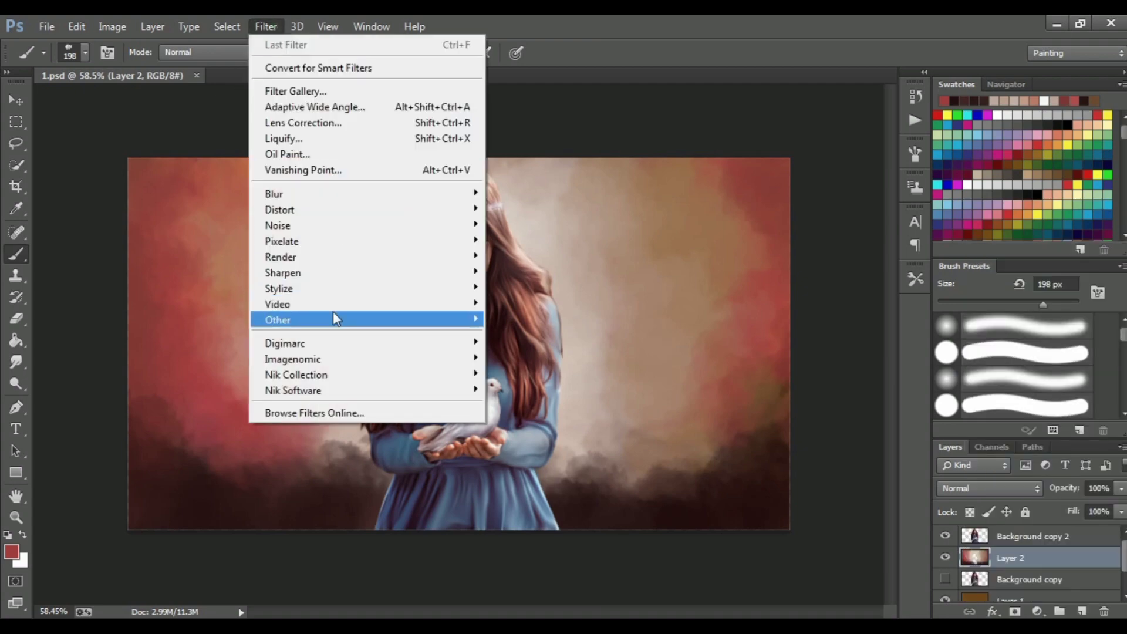
mouse_move(283, 273)
left_click(536, 350)
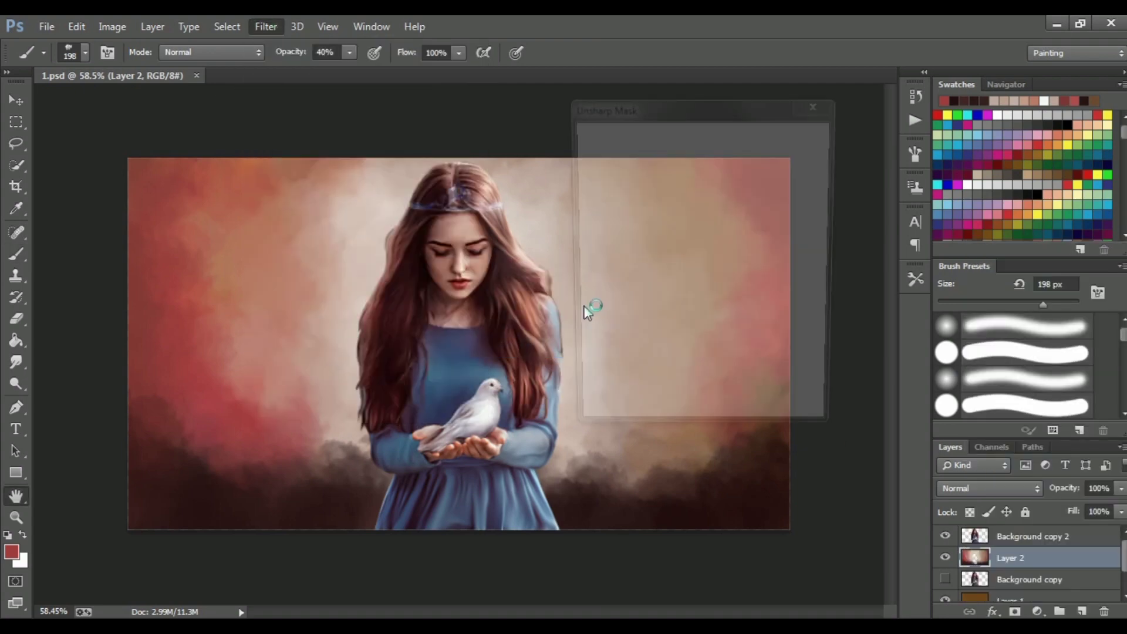
left_click_drag(721, 105, 756, 99)
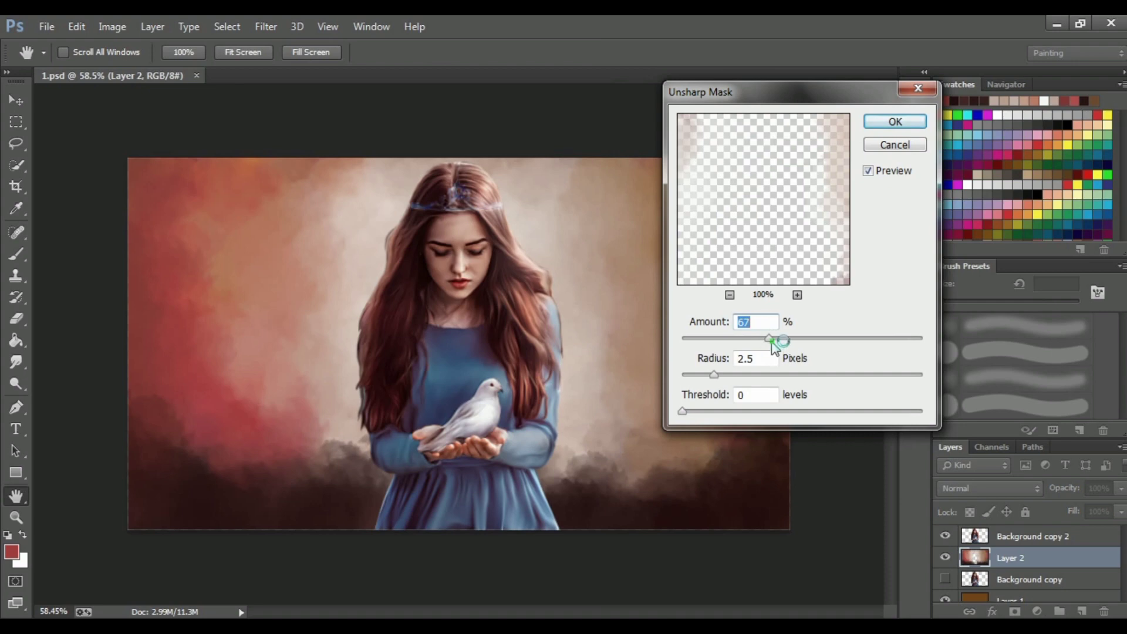
key("shift+Tab")
type("114")
key("Tab")
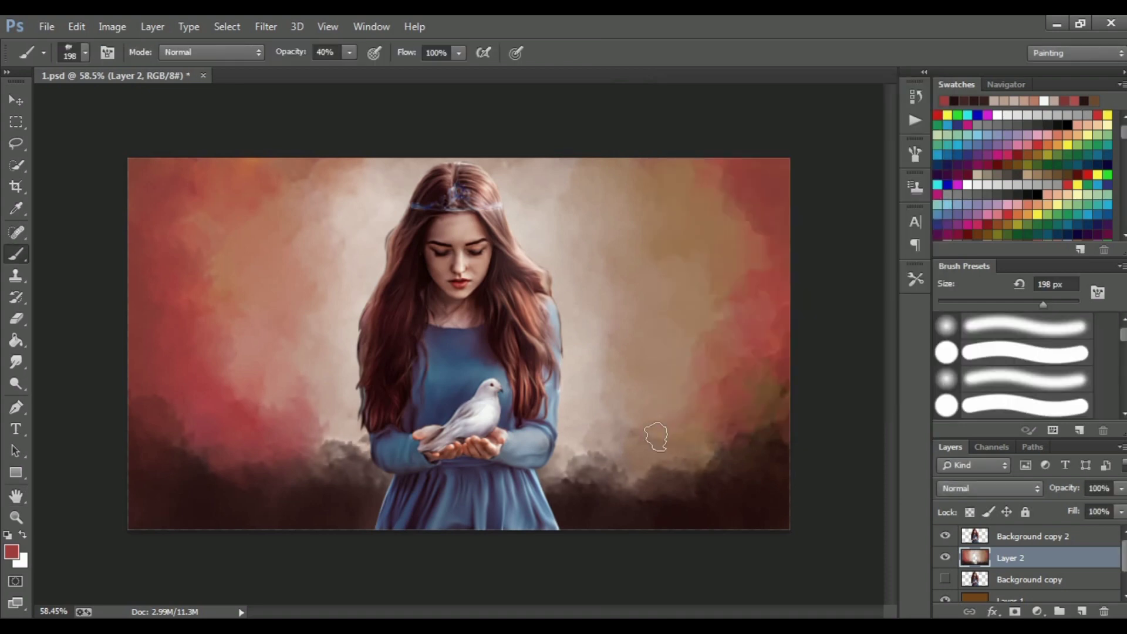
Add a Vibrance adjustment on the cloud backdrop with saturation toned down to about +6.
left_click(1037, 611)
left_click(1007, 390)
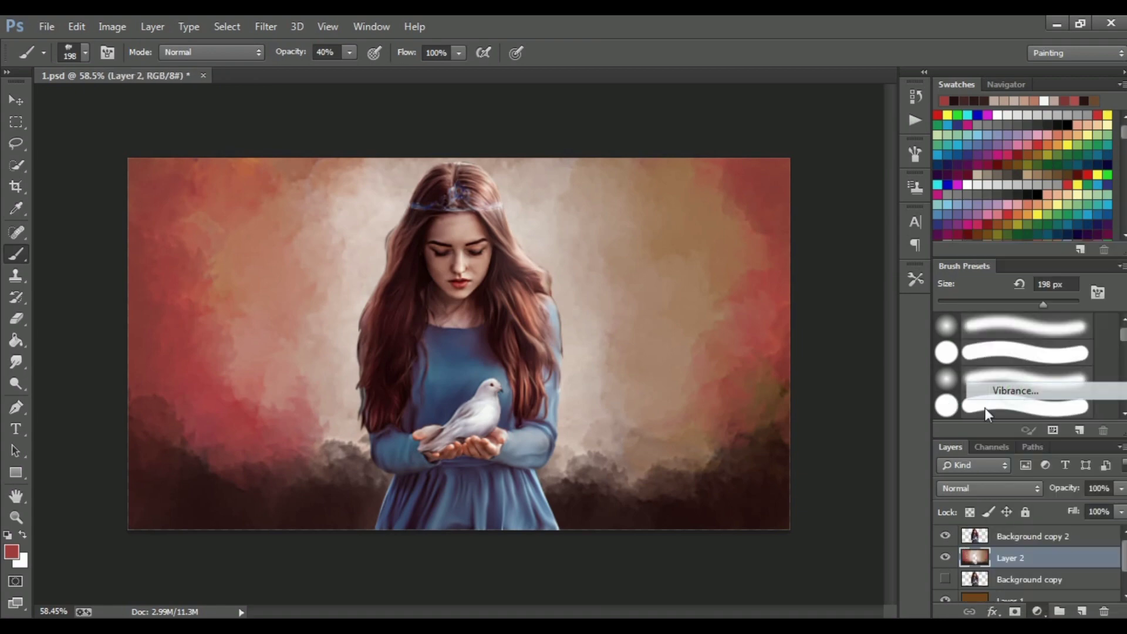
left_click_drag(738, 153, 801, 132)
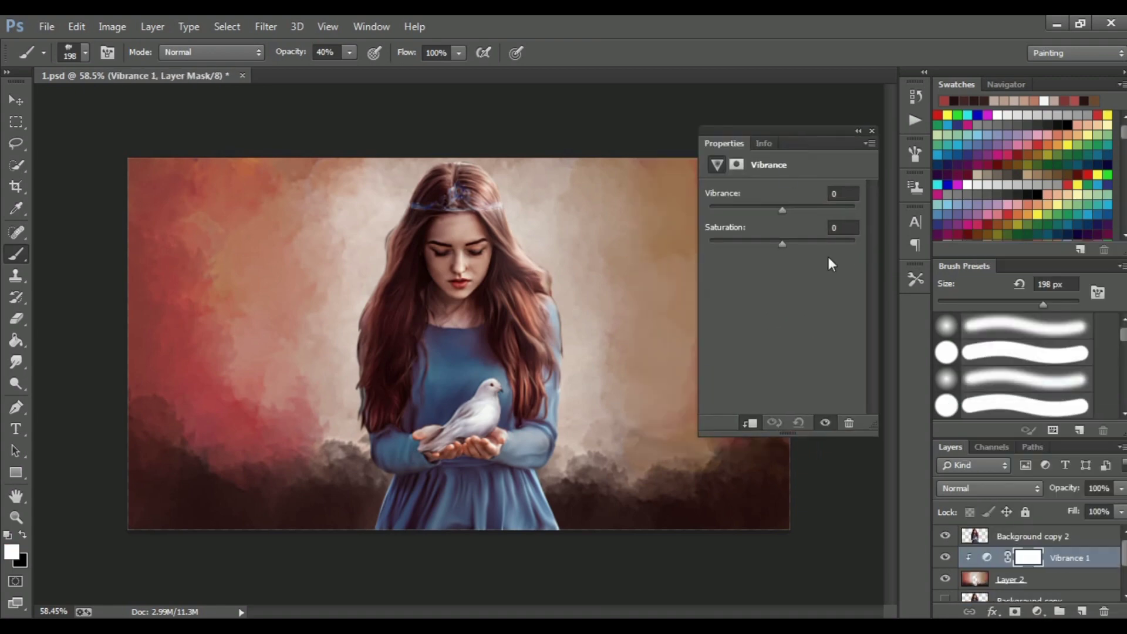
mouse_move(821, 241)
left_mouse_down()
mouse_move(787, 241)
mouse_move(781, 210)
left_mouse_up()
left_click(750, 264)
scroll(511, 330, "down", 1)
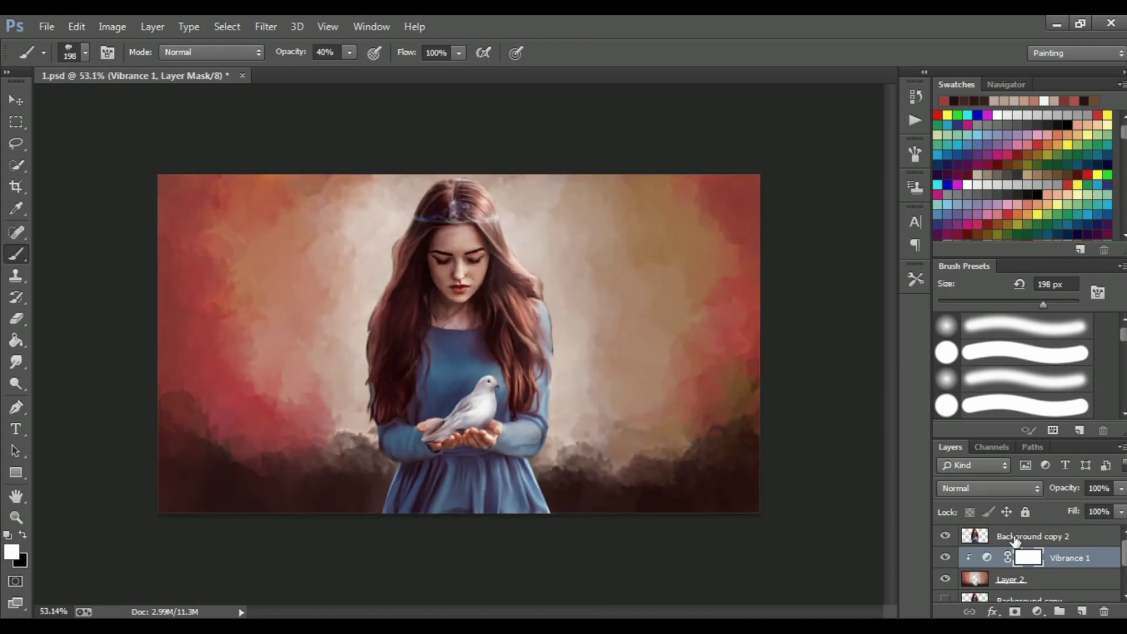
Add a second Vibrance adjustment above Background copy 2 with vibrance about +21.
left_click(1017, 539)
left_click(1038, 612)
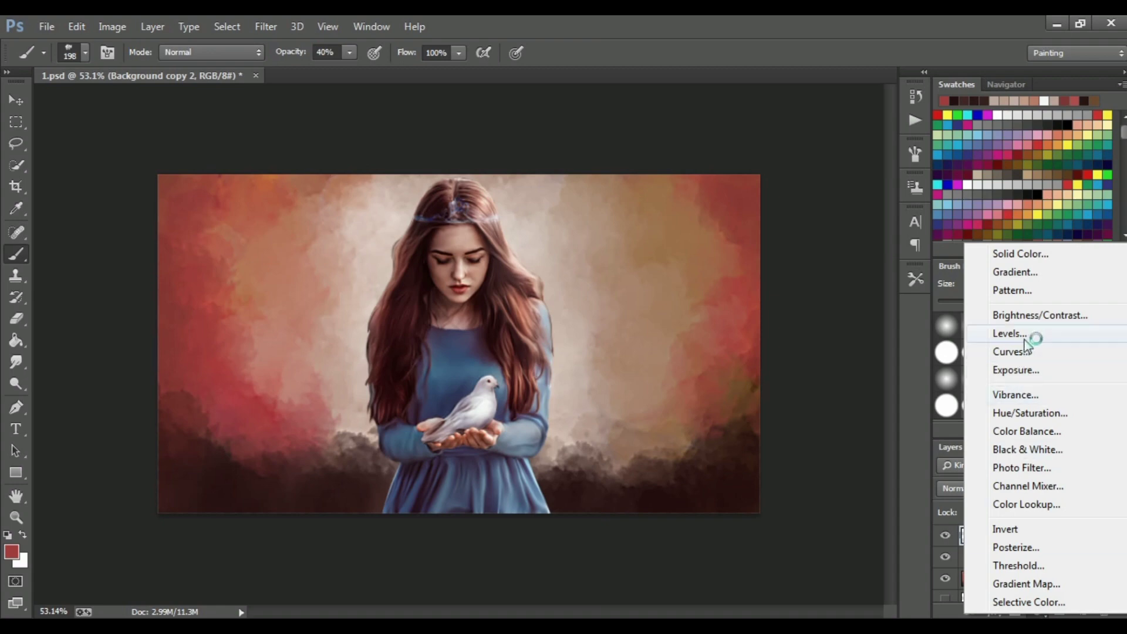
left_click(1029, 396)
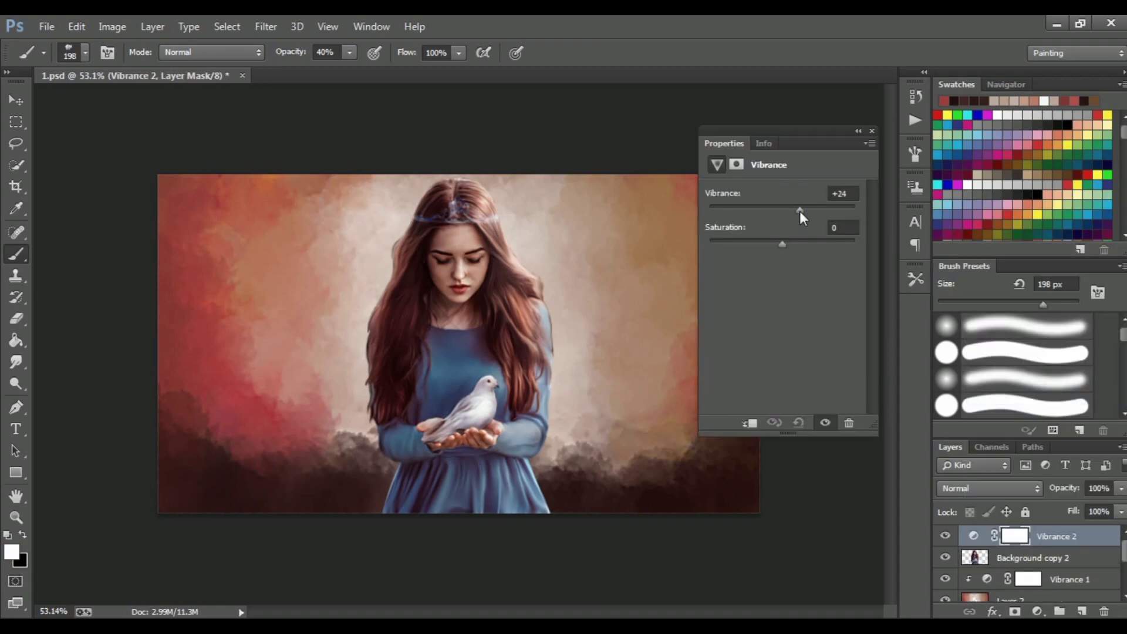
left_click_drag(795, 207, 794, 207)
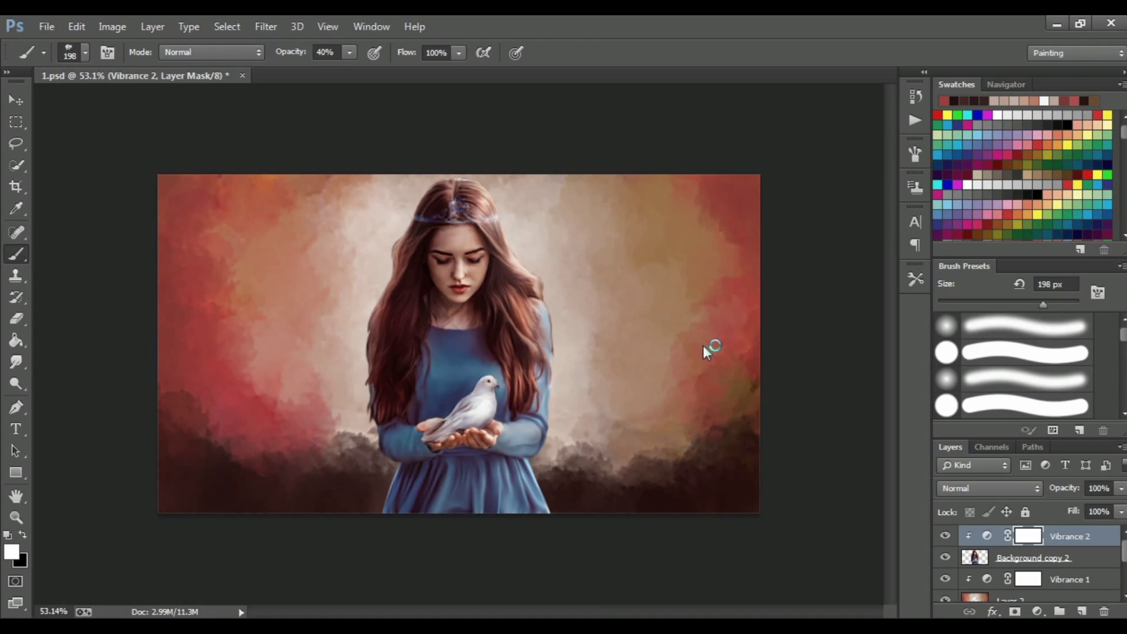
scroll(475, 286, "up", 1)
Select Background copy 2, switch to the Smudge tool with R, and zoom in on the face.
scroll(484, 279, "up", 2)
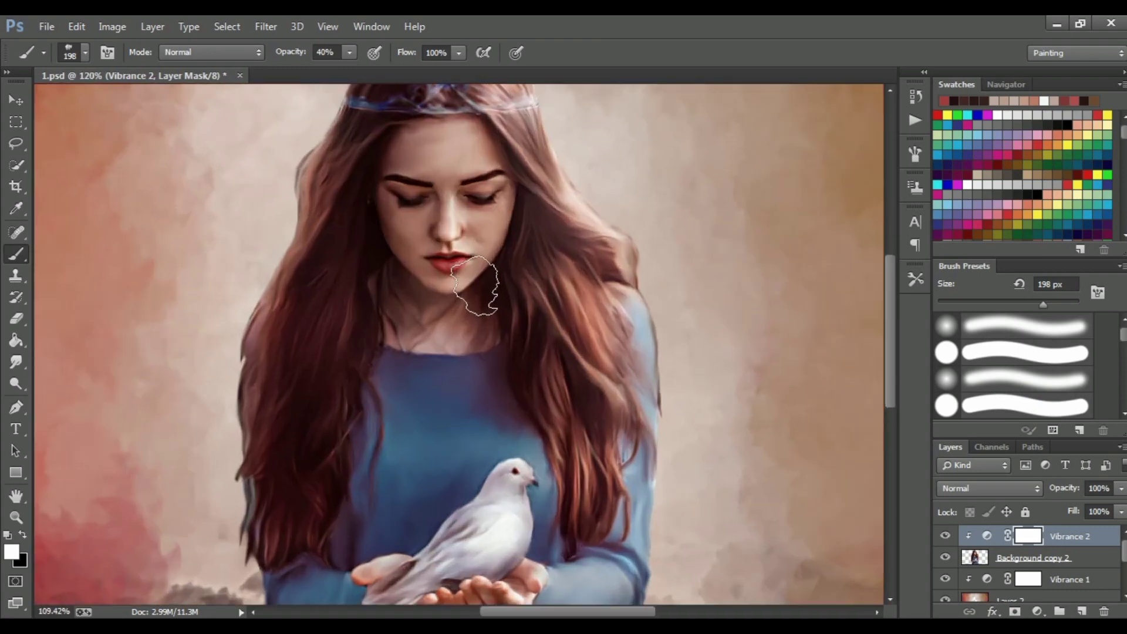
left_click(1013, 559)
key("r")
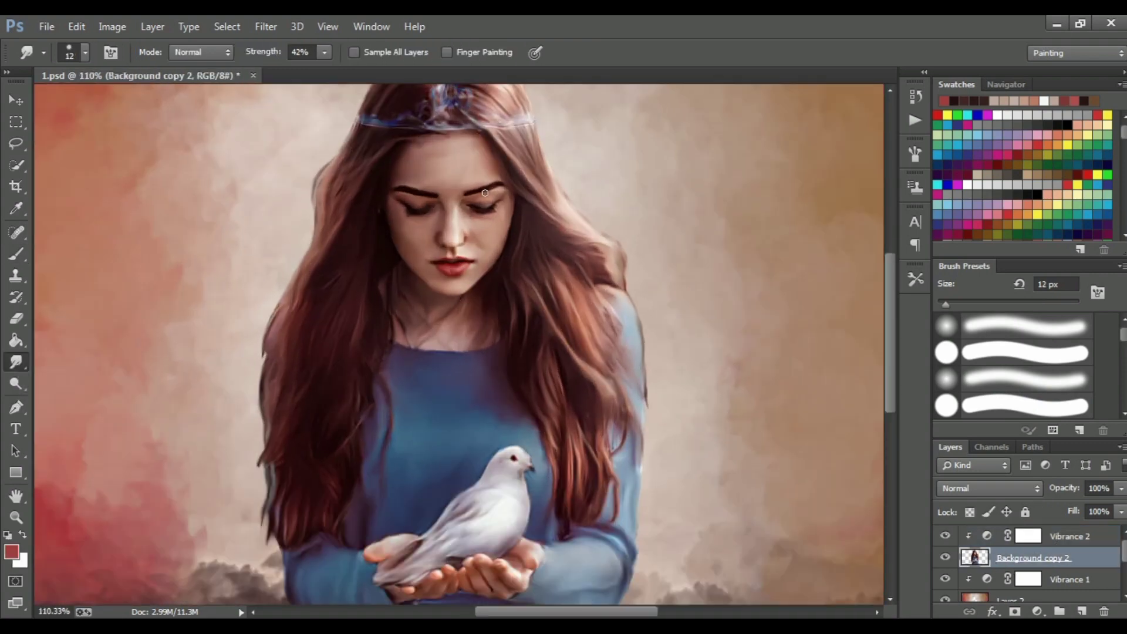
scroll(372, 255, "up", 5)
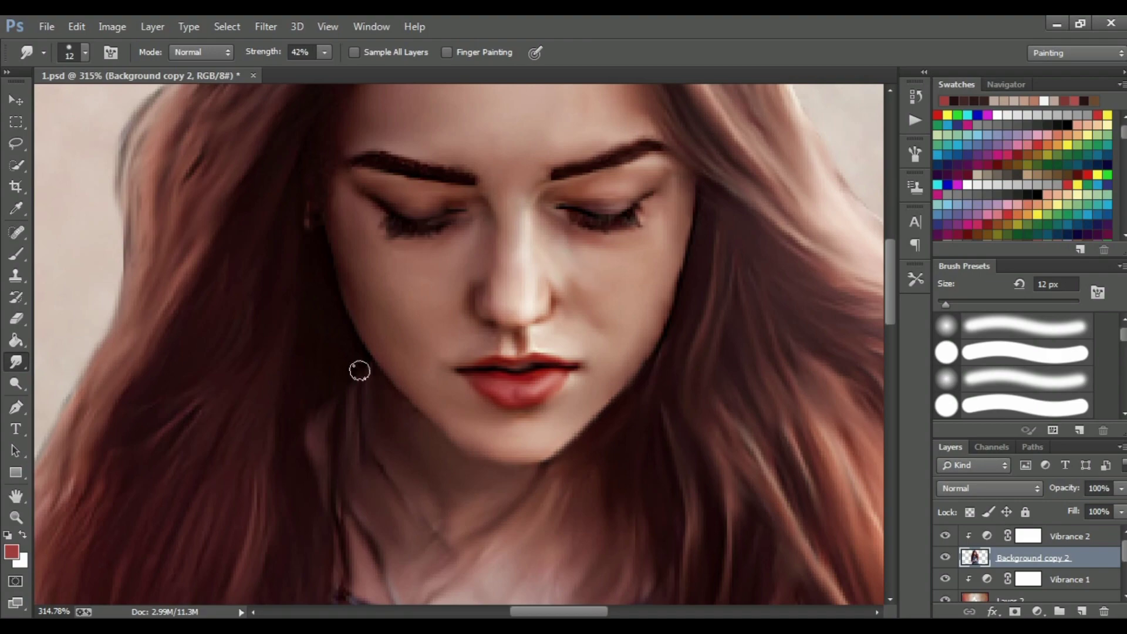
scroll(478, 286, "down", 3)
scroll(528, 322, "down", 3)
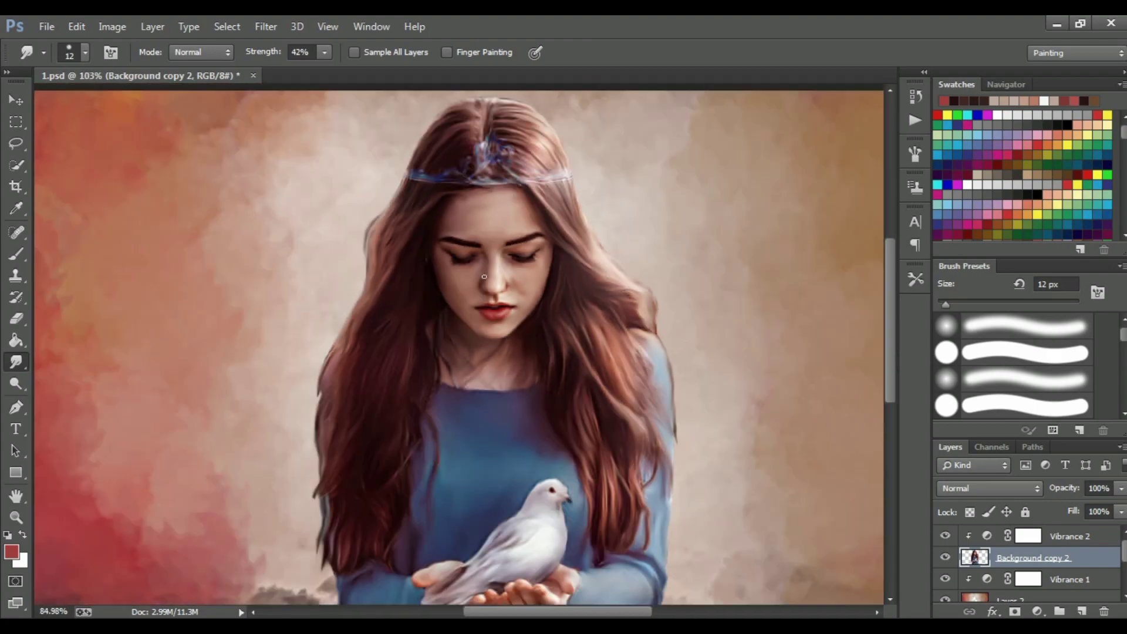
scroll(646, 364, "down", 2)
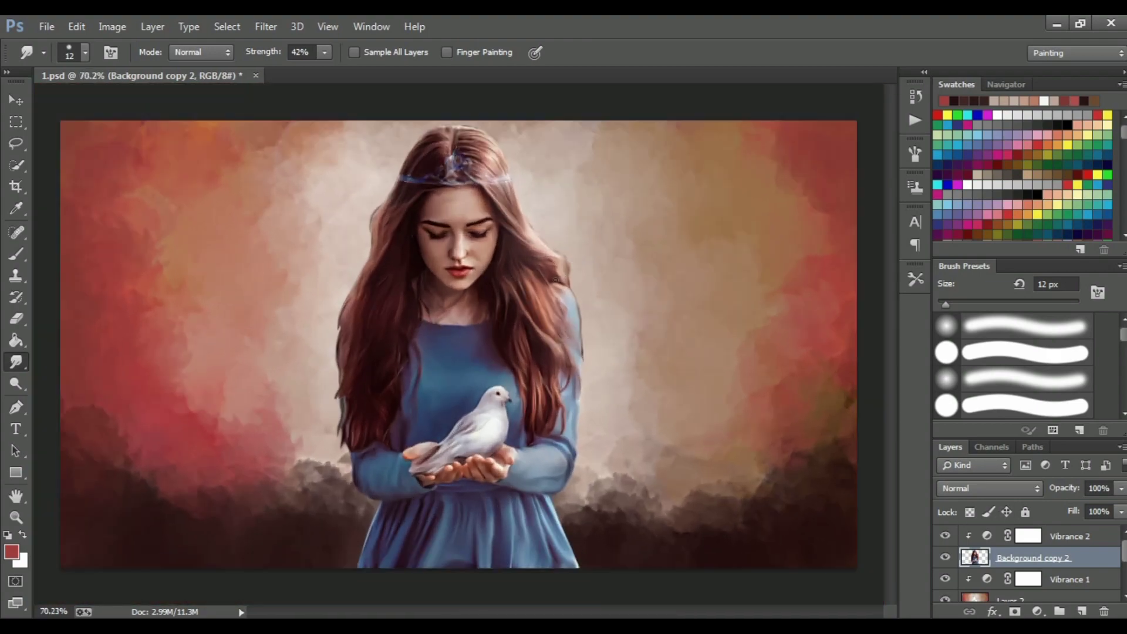
scroll(382, 247, "down", 1)
Add a new layer clipped to Background copy 2, in Color blend mode, named red.
left_click(1082, 612)
key("ctrl+alt+g")
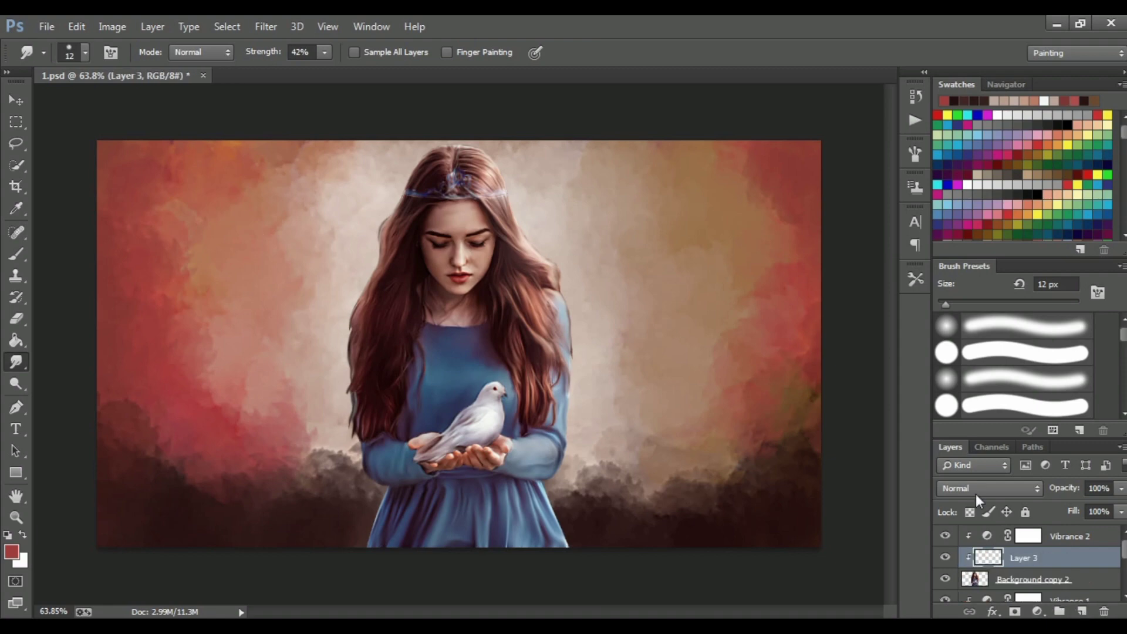
left_click(976, 492)
left_click(968, 468)
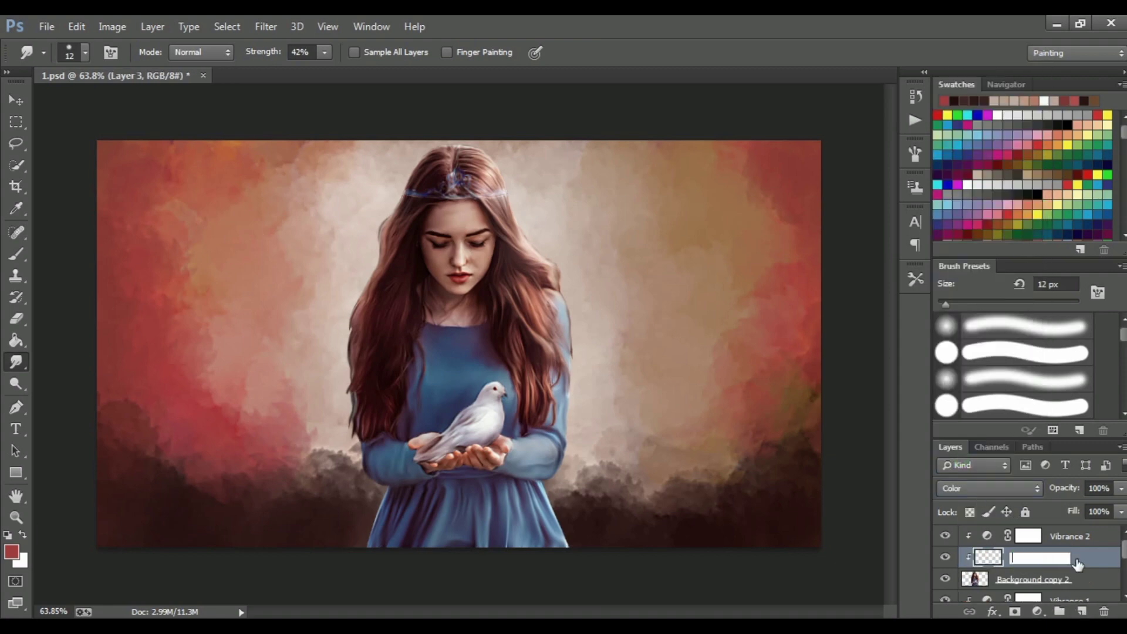
type("red")
Set the foreground colour to dark red 790606 and switch to the Brush tool.
left_click(16, 209)
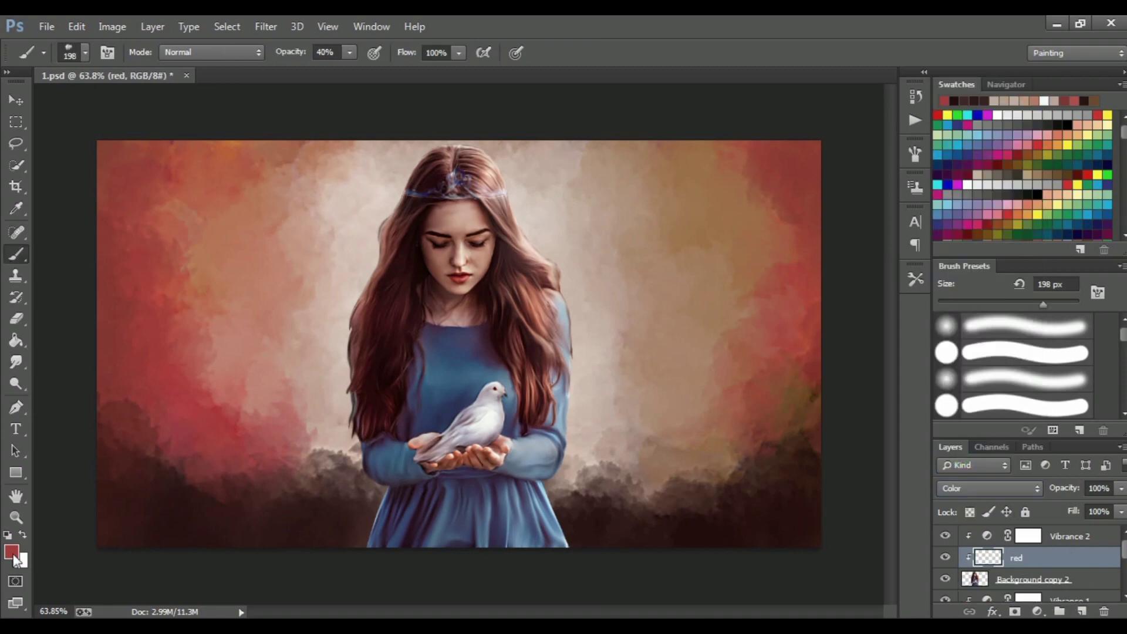
left_click(11, 552)
left_click(554, 275)
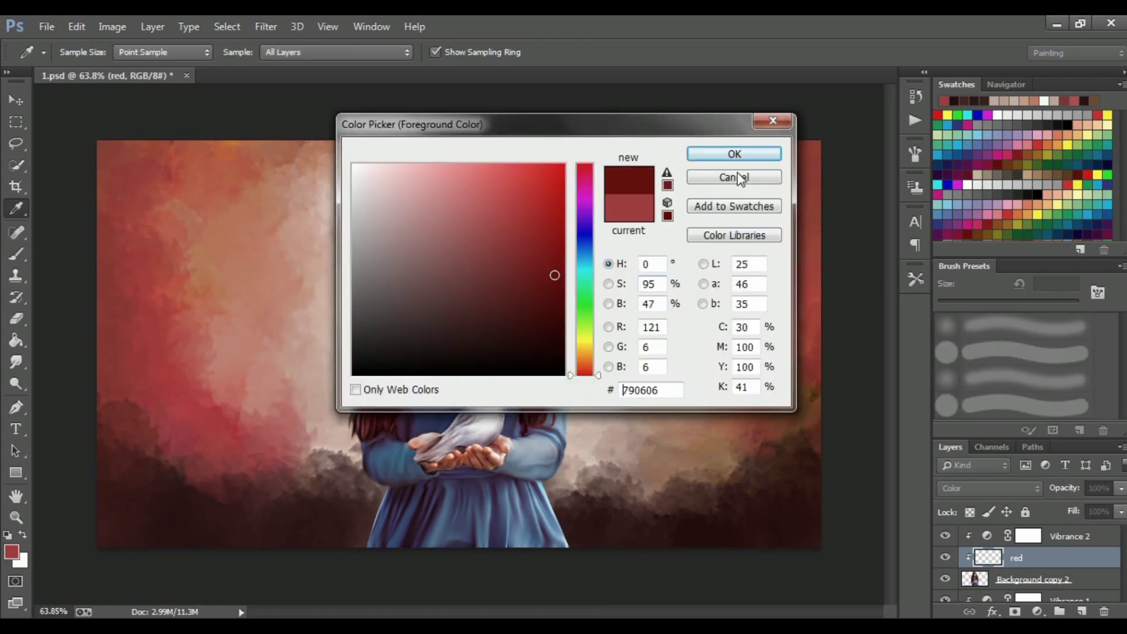
left_click(735, 154)
key("b")
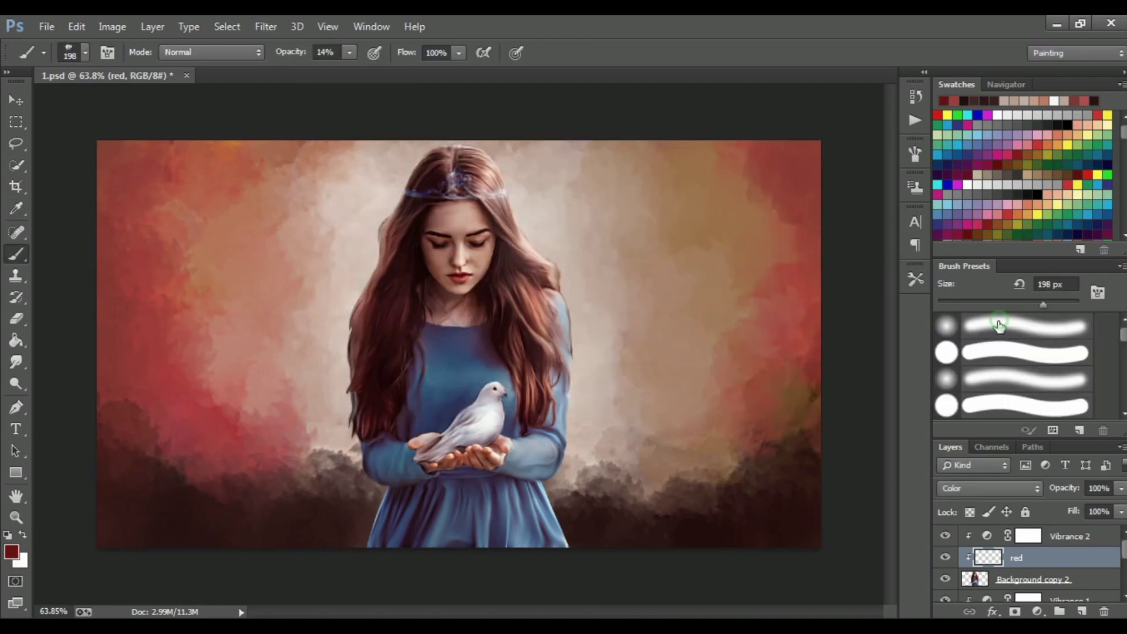
Load a selection of the girl and set the brush to 25 px at 21% opacity.
left_click(978, 581, "ctrl")
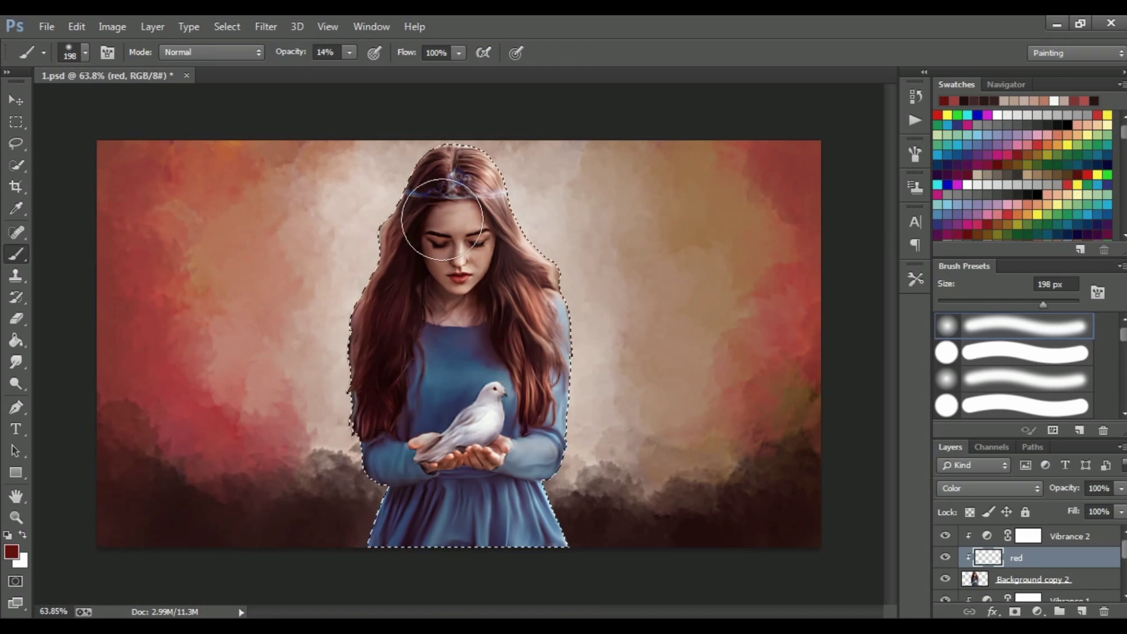
scroll(464, 247, "up", 2, "alt")
scroll(464, 247, "up", 2, "alt")
scroll(463, 246, "up", 2, "alt")
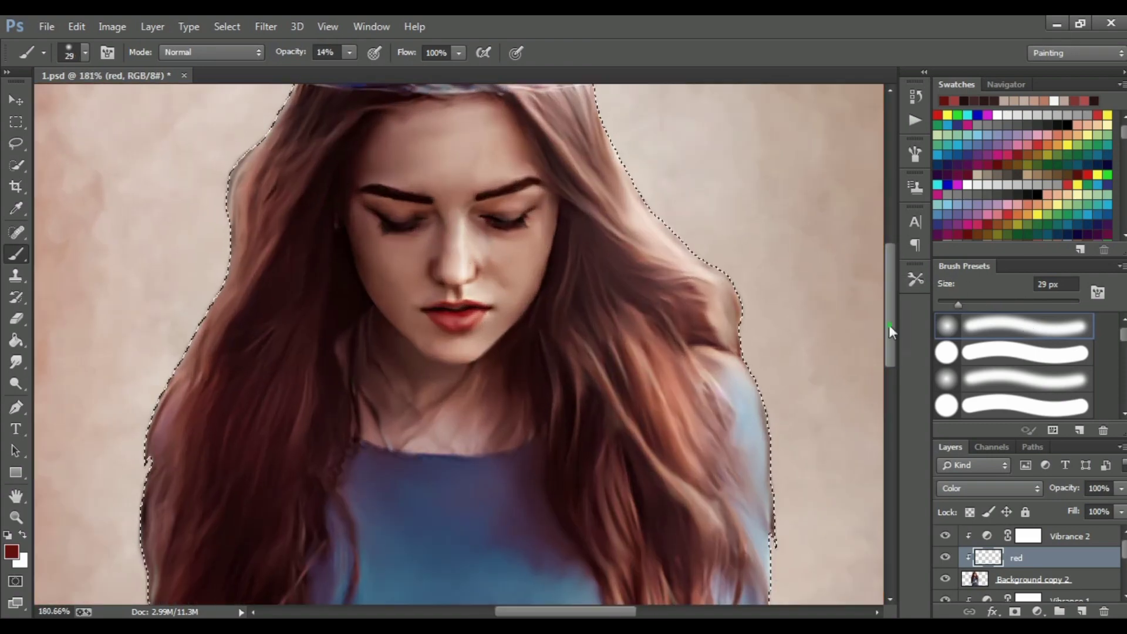
left_click_drag(889, 325, 889, 311)
left_click_drag(349, 52, 349, 74)
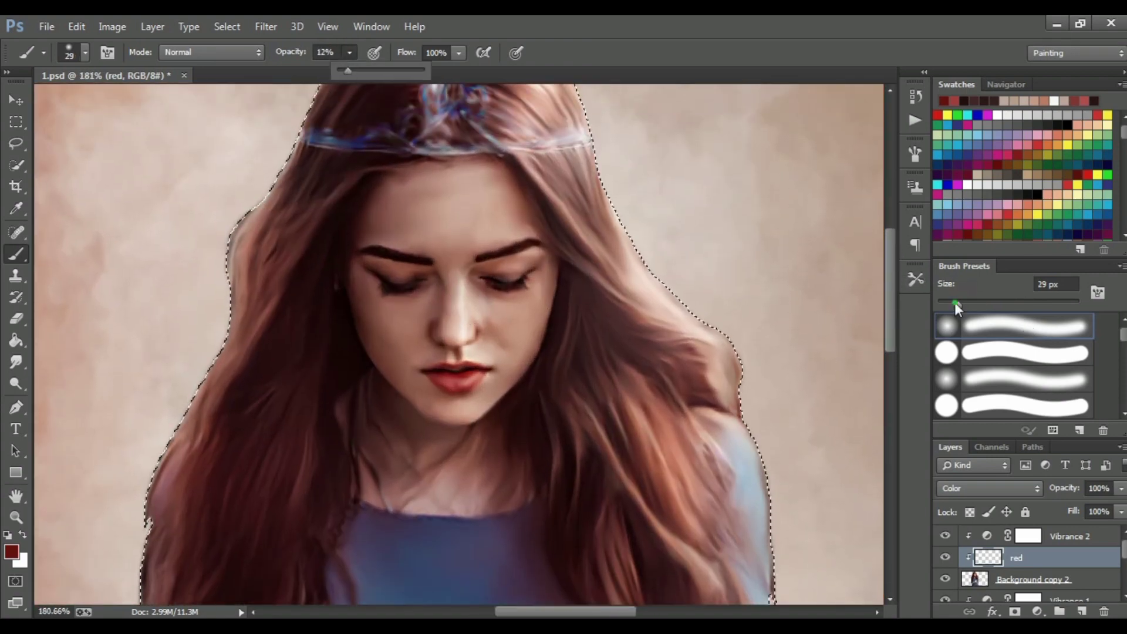
left_click_drag(955, 301, 953, 303)
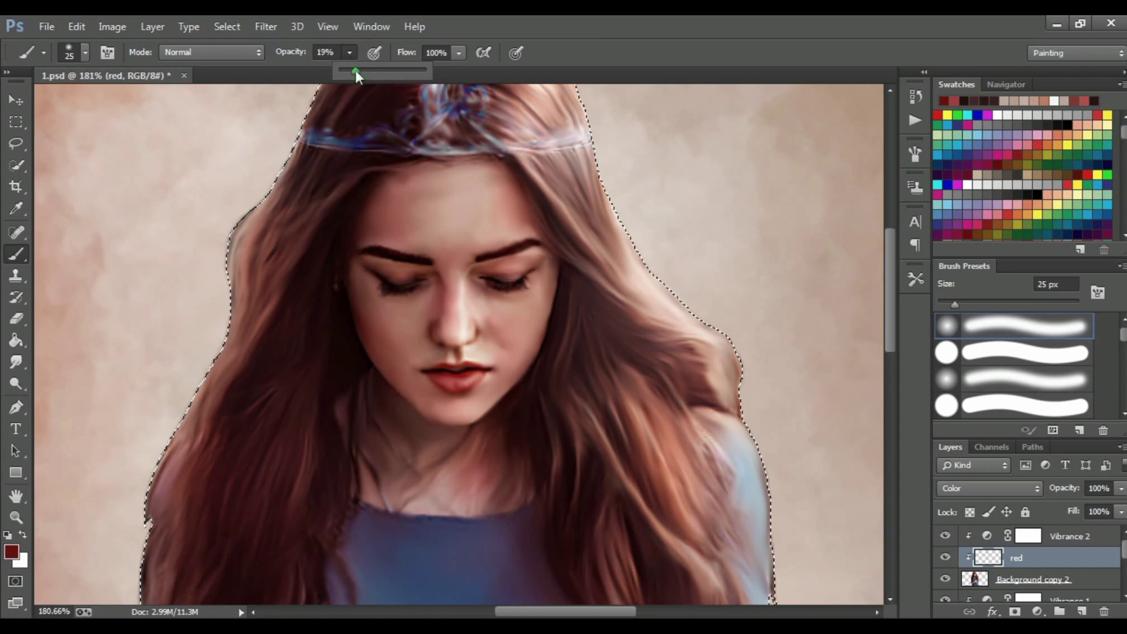
left_click_drag(355, 70, 357, 69)
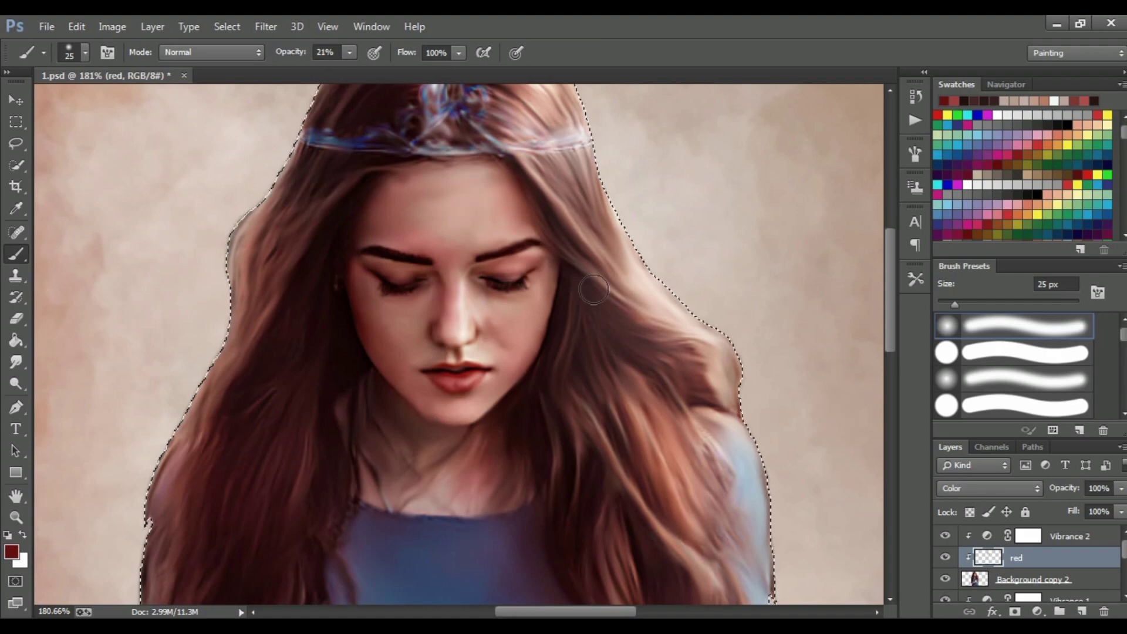
Paint a faint dark red tint over the girl's hair on the red layer.
left_click_drag(411, 431, 443, 442)
scroll(791, 463, "down", 5)
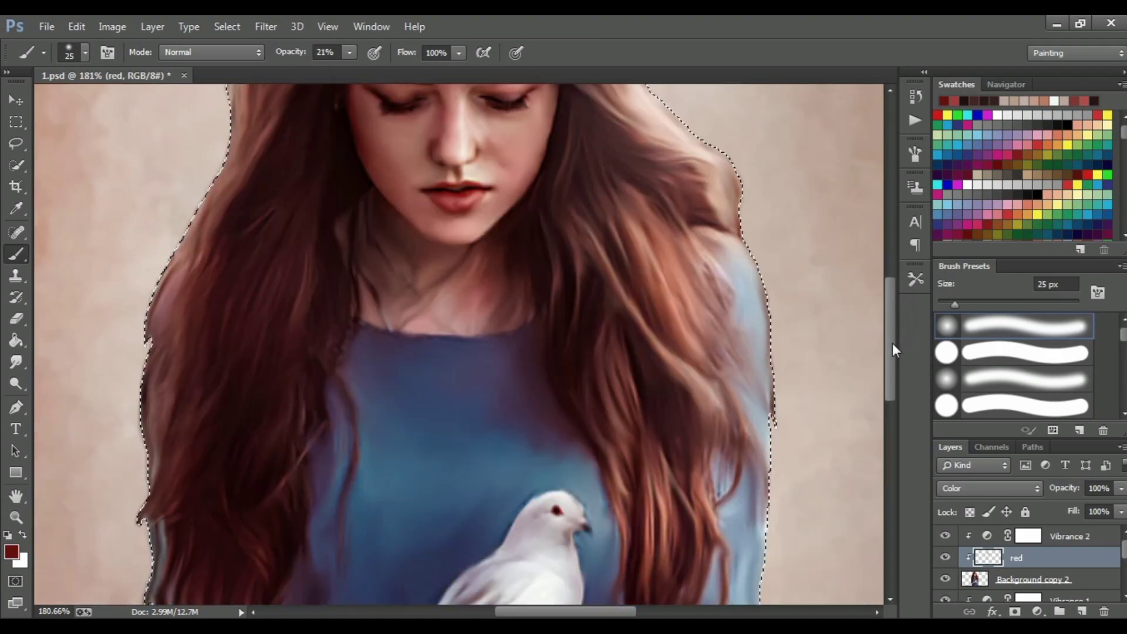
scroll(642, 284, "down", 4)
scroll(642, 285, "down", 3)
scroll(616, 252, "down", 2)
scroll(577, 158, "up", 2)
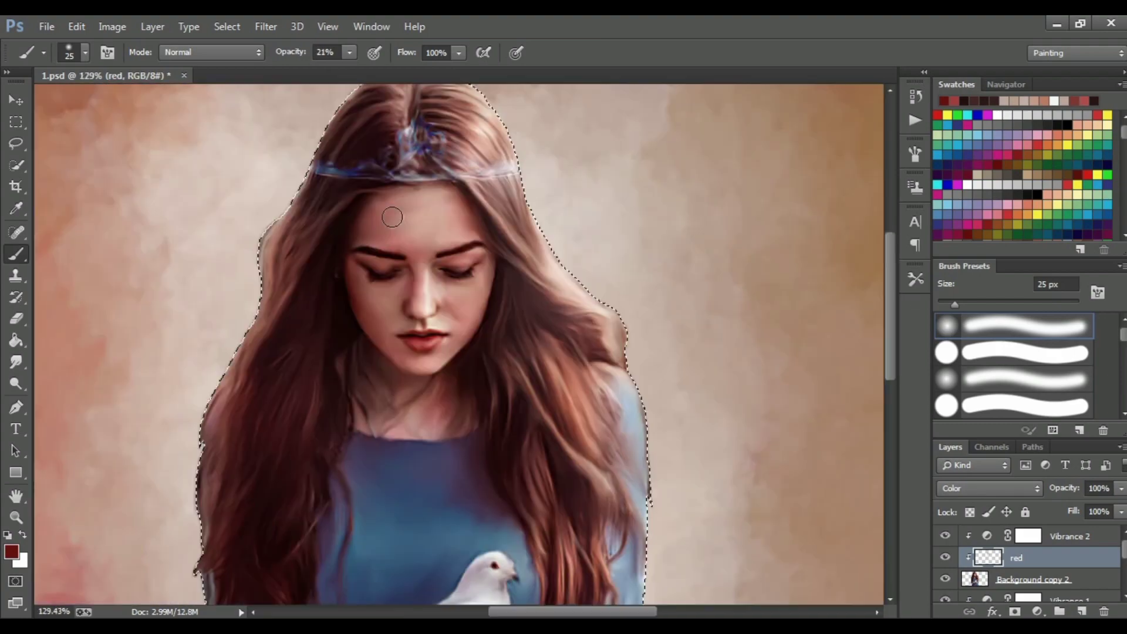
scroll(441, 229, "up", 3)
key("r")
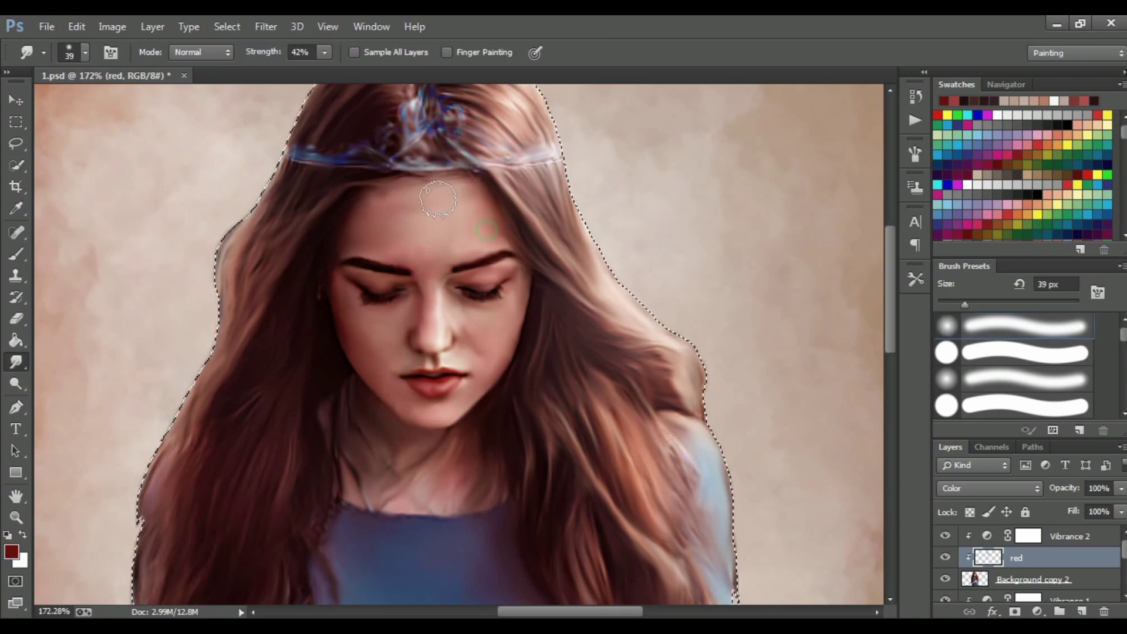
scroll(691, 264, "down", 2)
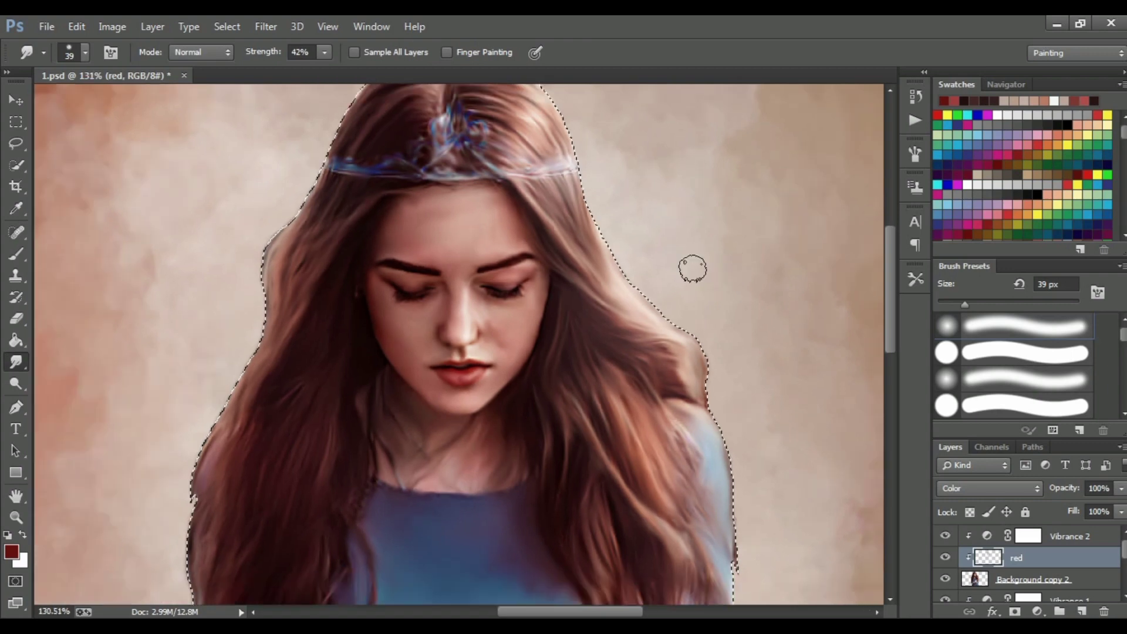
scroll(692, 264, "down", 3)
scroll(452, 202, "up", 1)
scroll(452, 203, "up", 1)
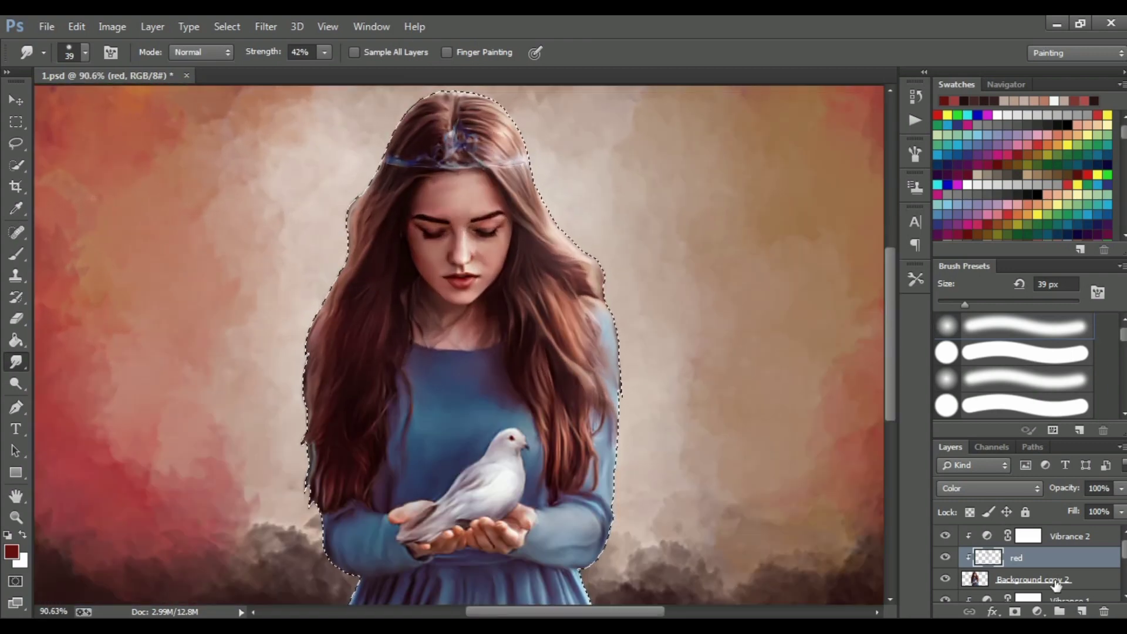
Add a clipped layer below red and name it 'back light'.
left_click(1030, 581)
key("ctrl+shift+alt+n")
double_click(1022, 580)
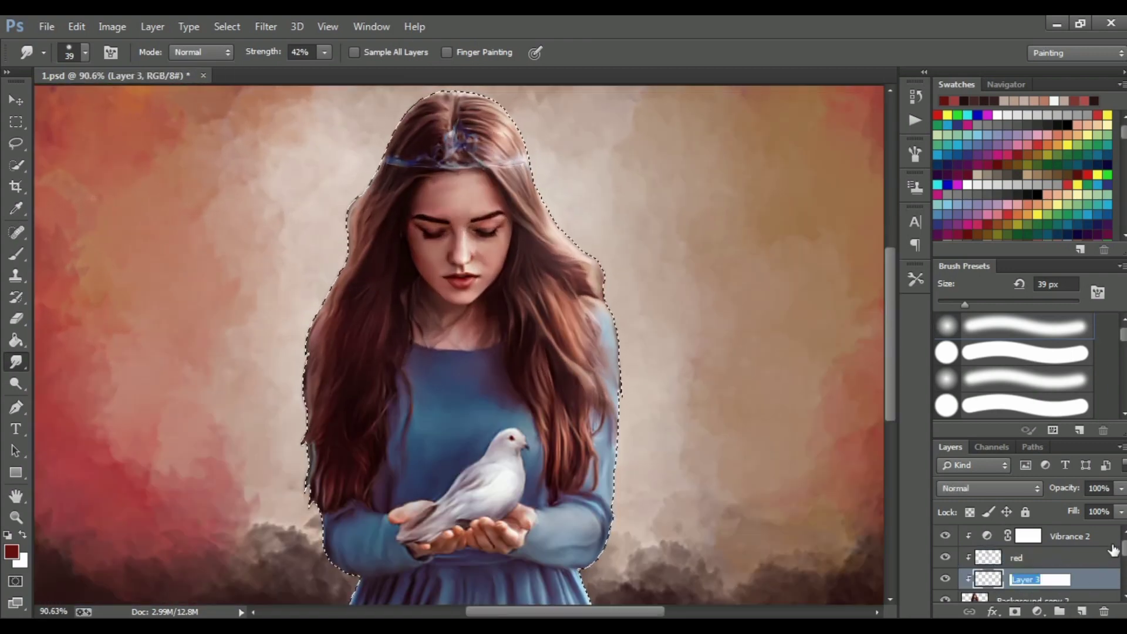
type("back light")
key("Return")
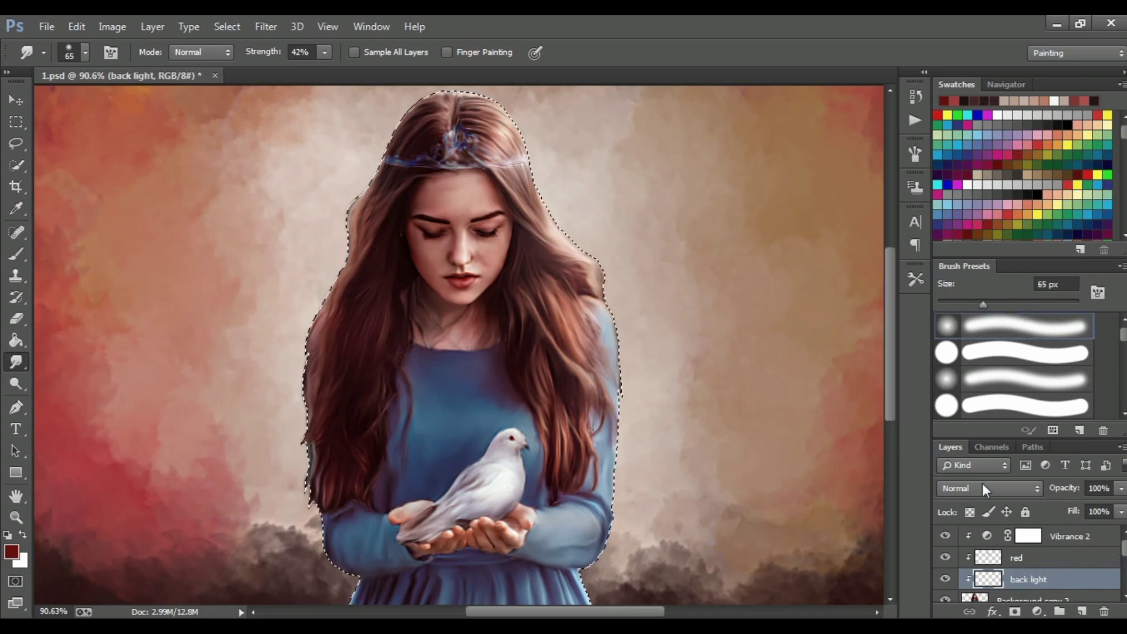
Sample a light red from the canvas edge and set brush opacity to 100%.
scroll(291, 403, "down", 5)
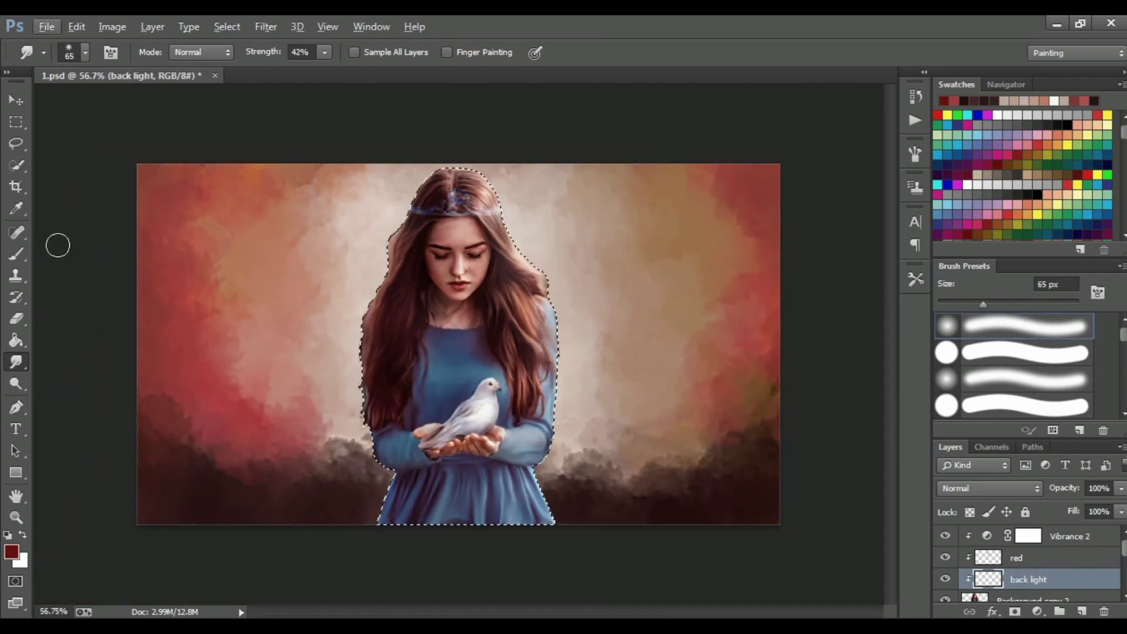
key("b")
left_click(774, 247, "alt")
scroll(447, 241, "up", 3)
scroll(447, 241, "up", 4)
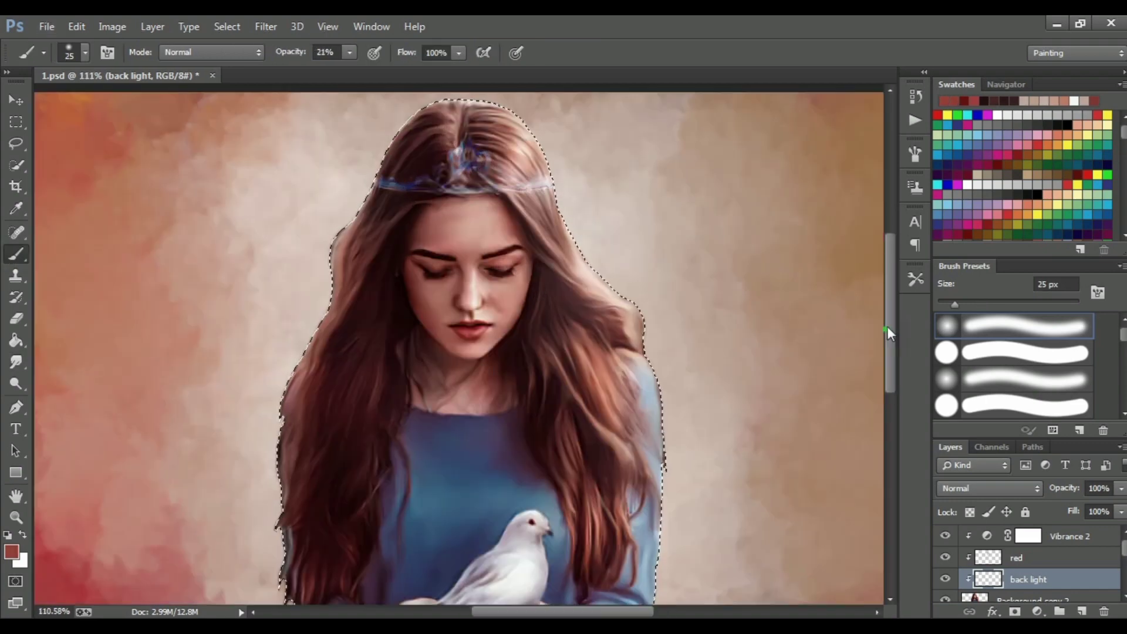
scroll(888, 333, "up", 2)
left_click_drag(348, 51, 436, 72)
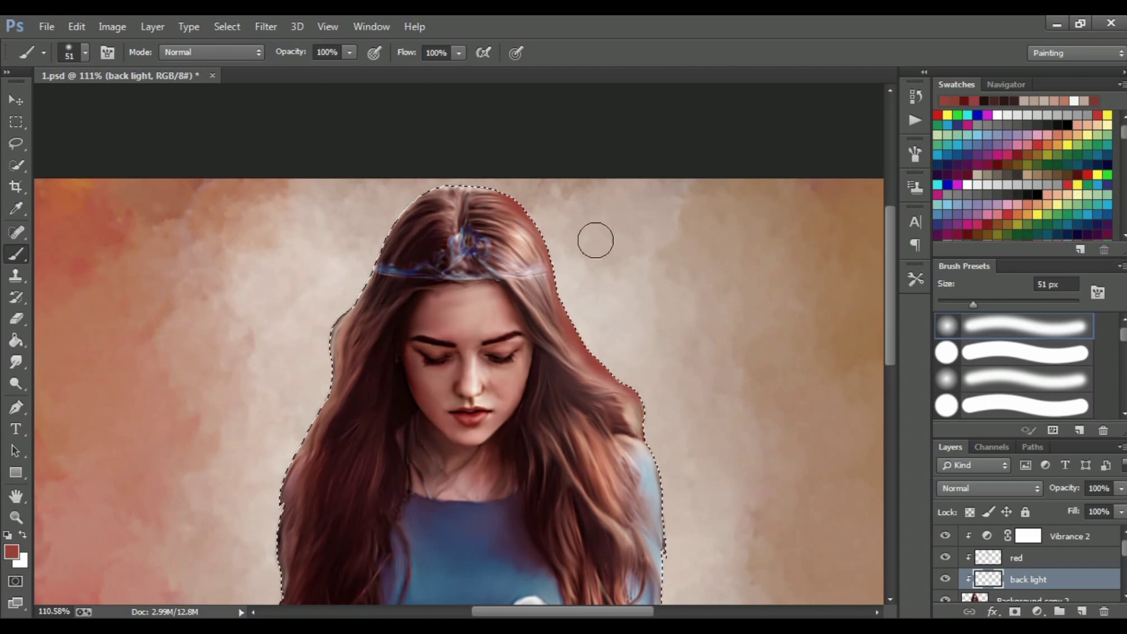
Try Darken blend mode on back light, then return it to Normal.
left_click(991, 491)
left_click(981, 99)
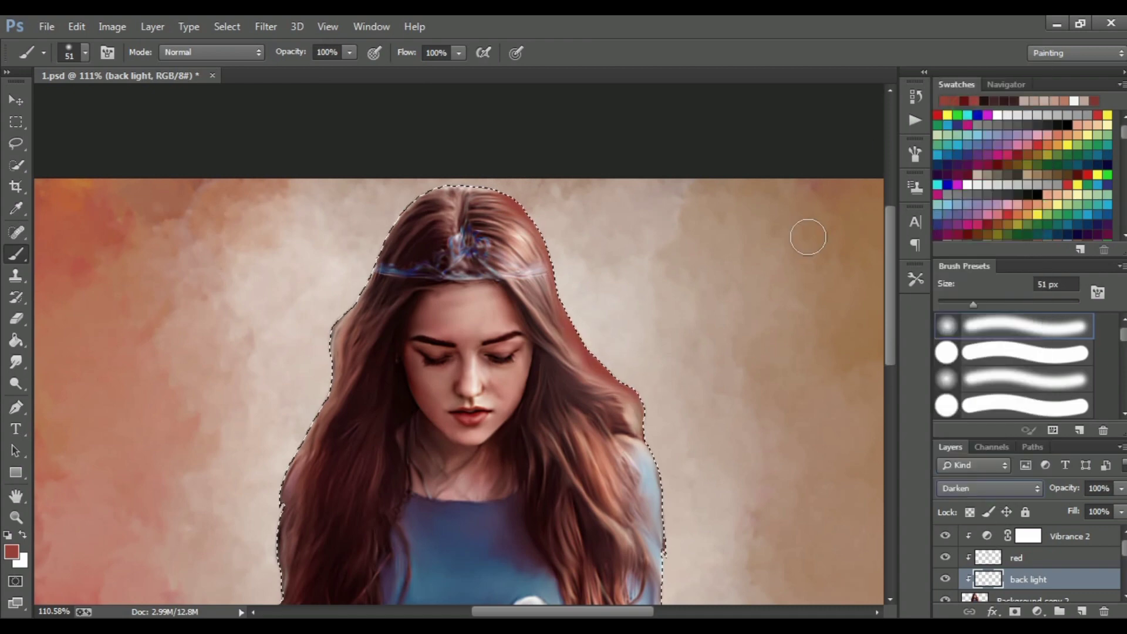
left_click(975, 492)
left_click(957, 59)
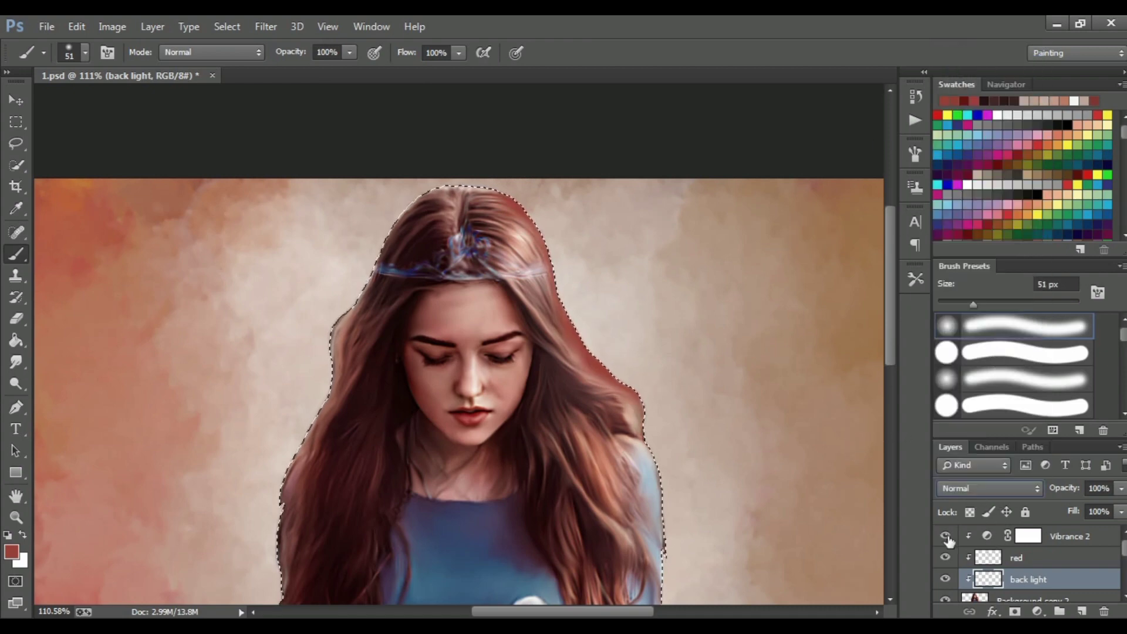
left_click(986, 489)
Set back light to Color Dodge and paint light along the right sleeve and left hair.
left_click(963, 205)
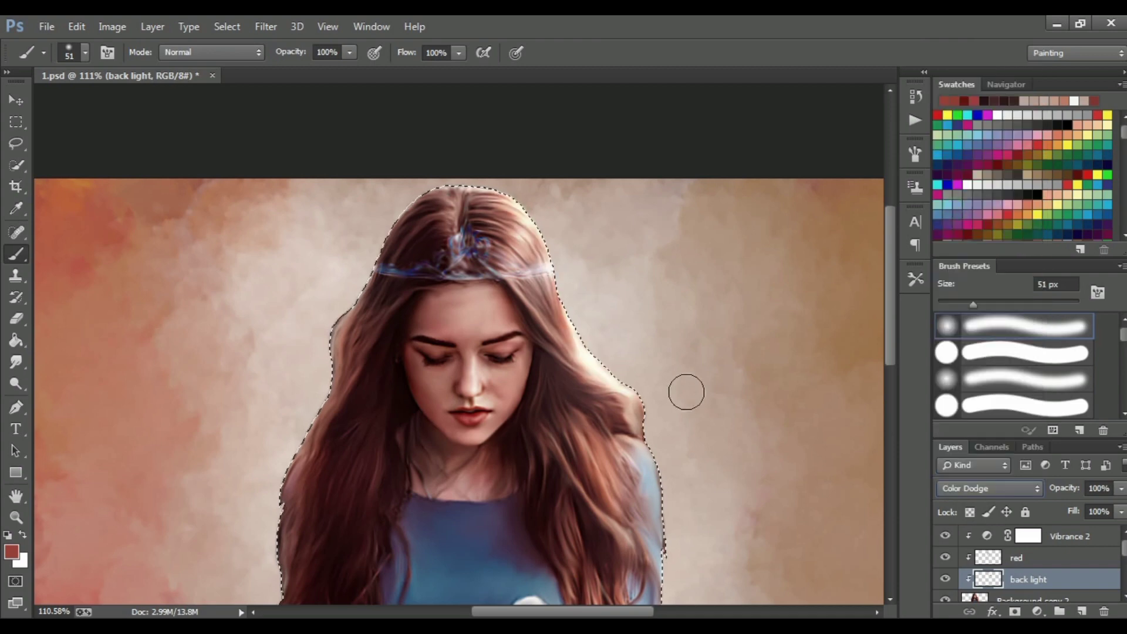
left_click_drag(710, 386, 587, 281)
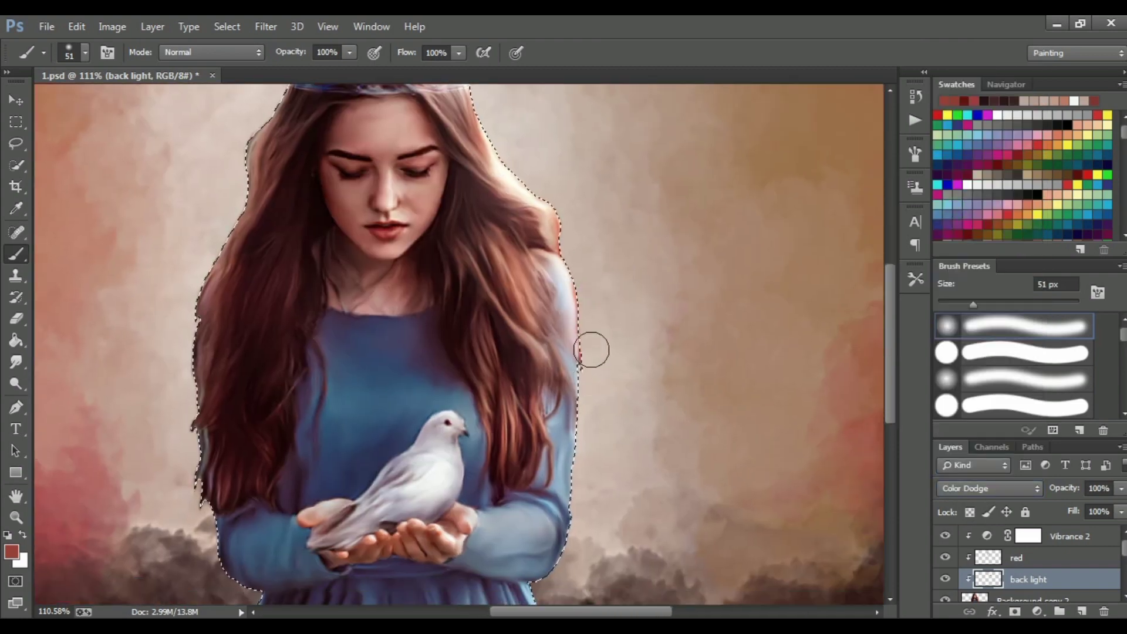
mouse_move(591, 350)
left_mouse_down()
mouse_move(584, 474)
mouse_move(569, 264)
mouse_move(579, 344)
mouse_move(530, 418)
left_mouse_up()
scroll(579, 212, "up", 10)
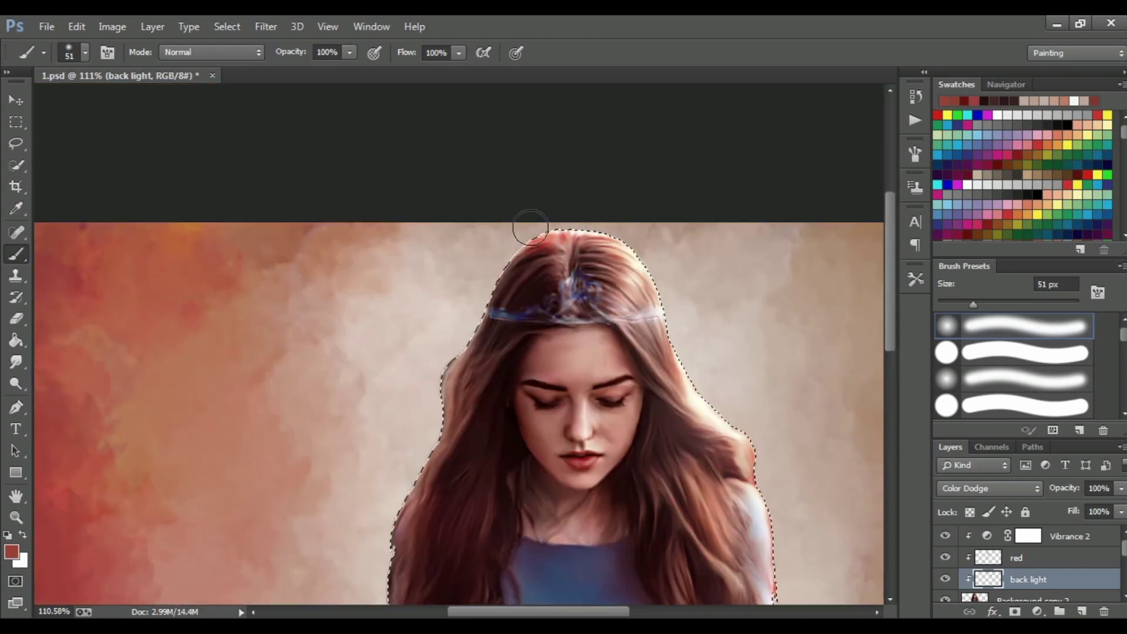
left_click_drag(530, 228, 511, 239)
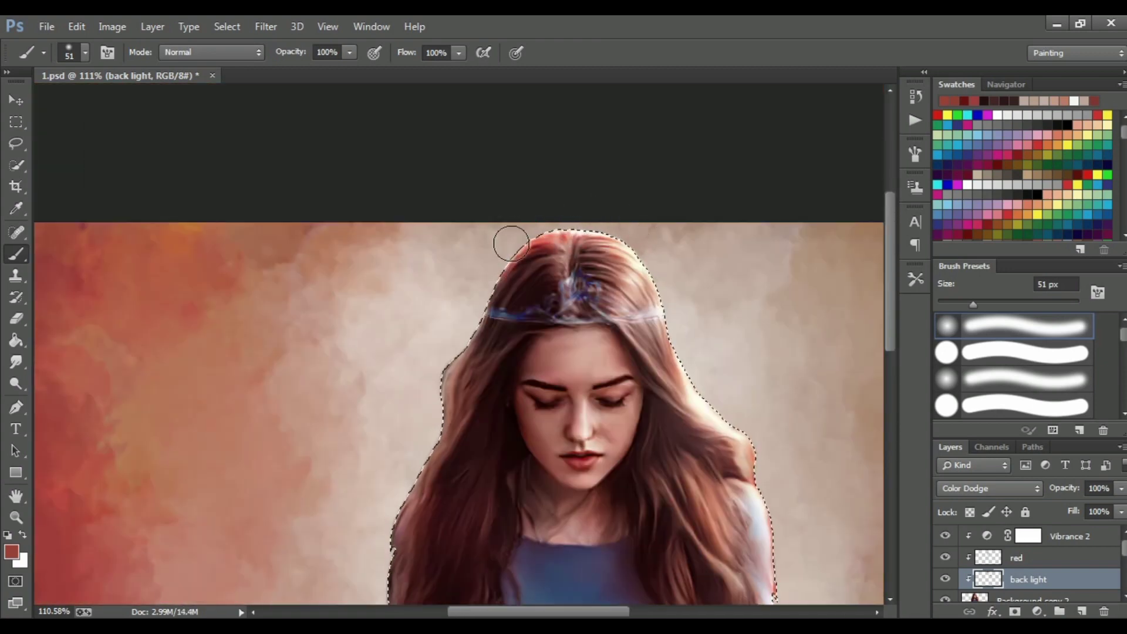
scroll(508, 205, "down", 5)
scroll(488, 205, "down", 2)
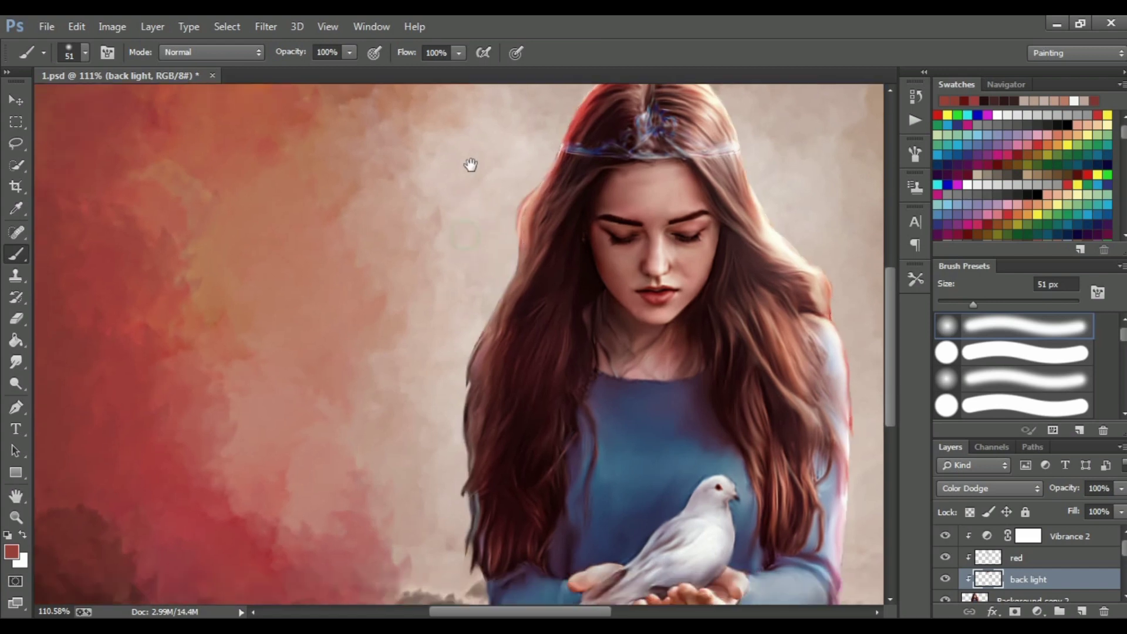
scroll(493, 170, "down", 3)
scroll(461, 264, "down", 2)
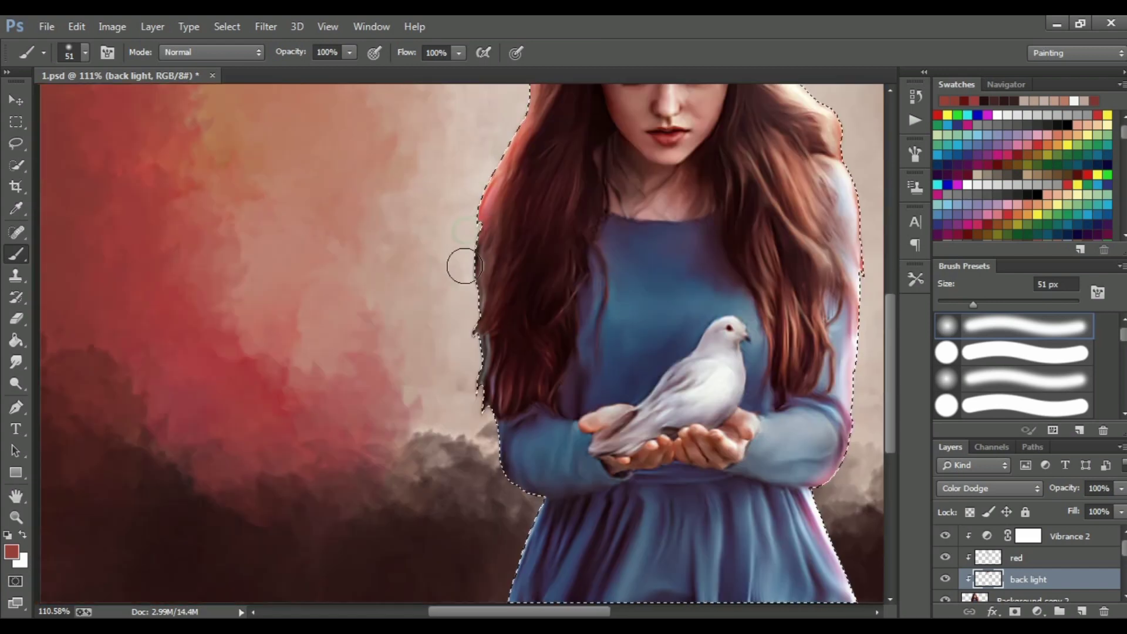
scroll(459, 229, "down", 3)
Brighten the left hair and sleeve edge, then add 9 px rim light along the dove's right edge.
mouse_move(459, 228)
left_mouse_down()
mouse_move(461, 301)
mouse_move(520, 428)
mouse_move(511, 436)
left_mouse_up()
scroll(478, 297, "up", 3)
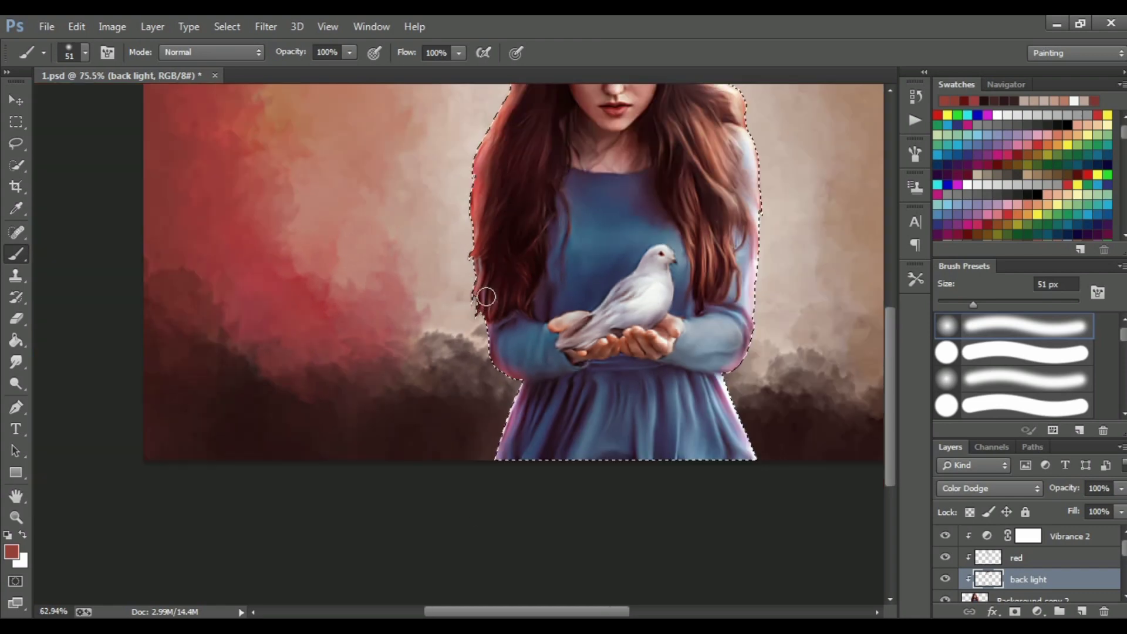
scroll(478, 297, "down", 2)
scroll(335, 221, "up", 1)
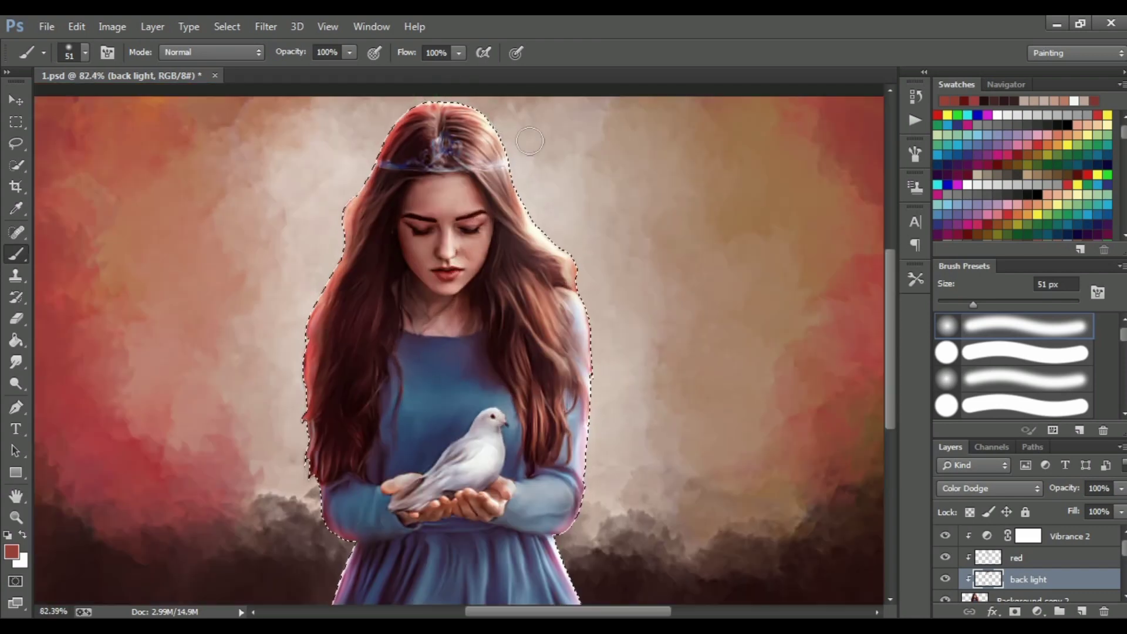
scroll(469, 479, "up", 3)
left_click_drag(974, 304, 943, 305)
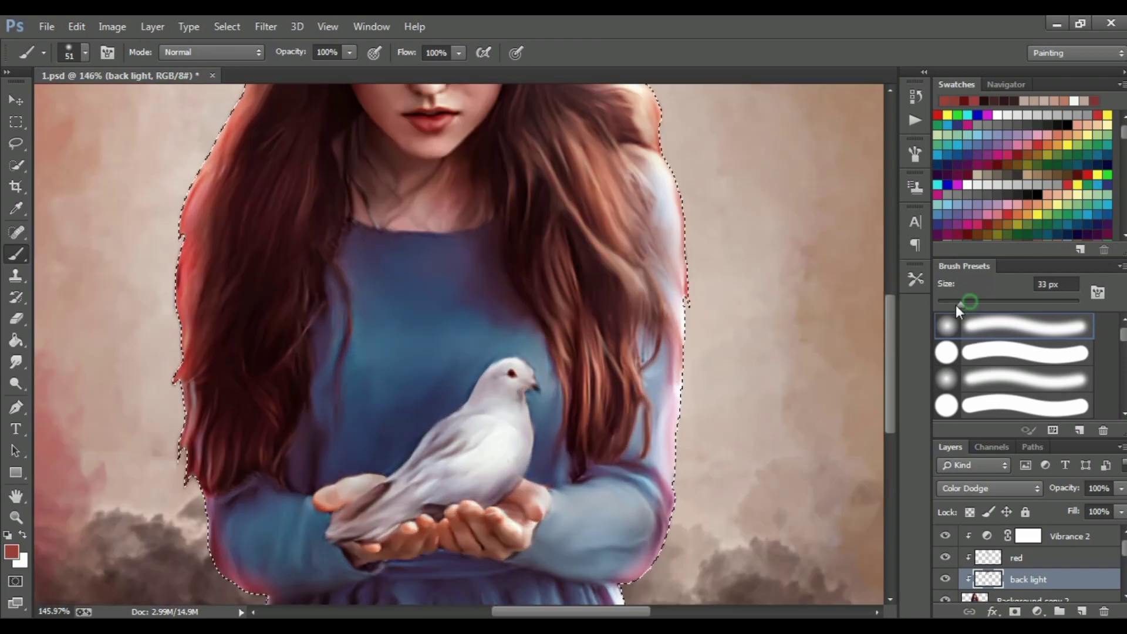
left_click_drag(522, 463, 530, 432)
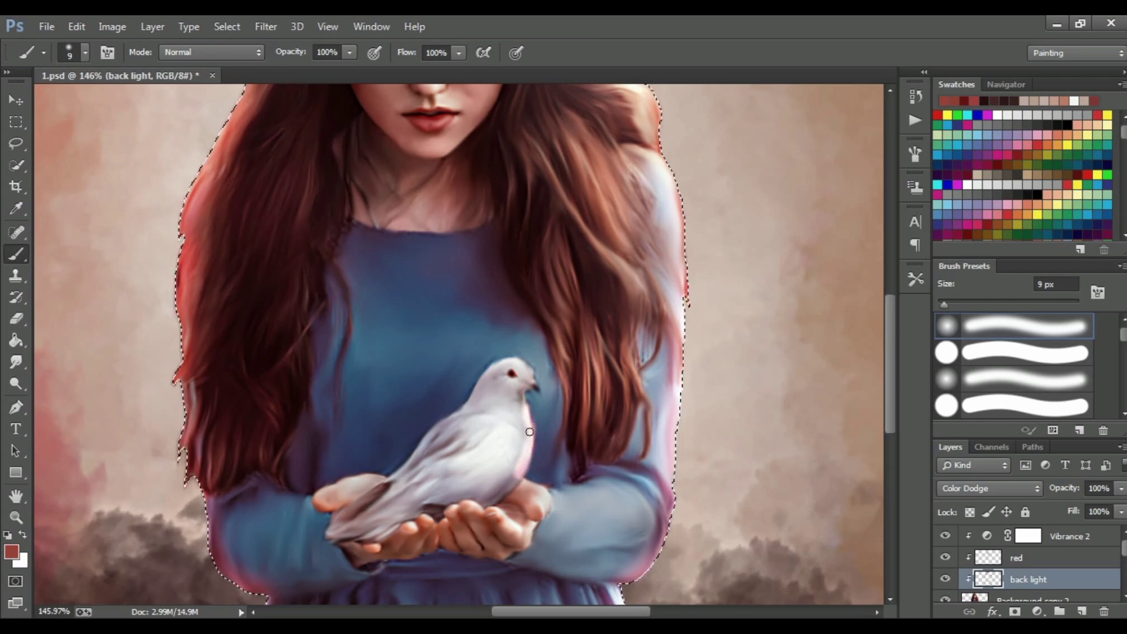
Blend the painted rim light with the Smudge tool using a different brush.
left_click(18, 320)
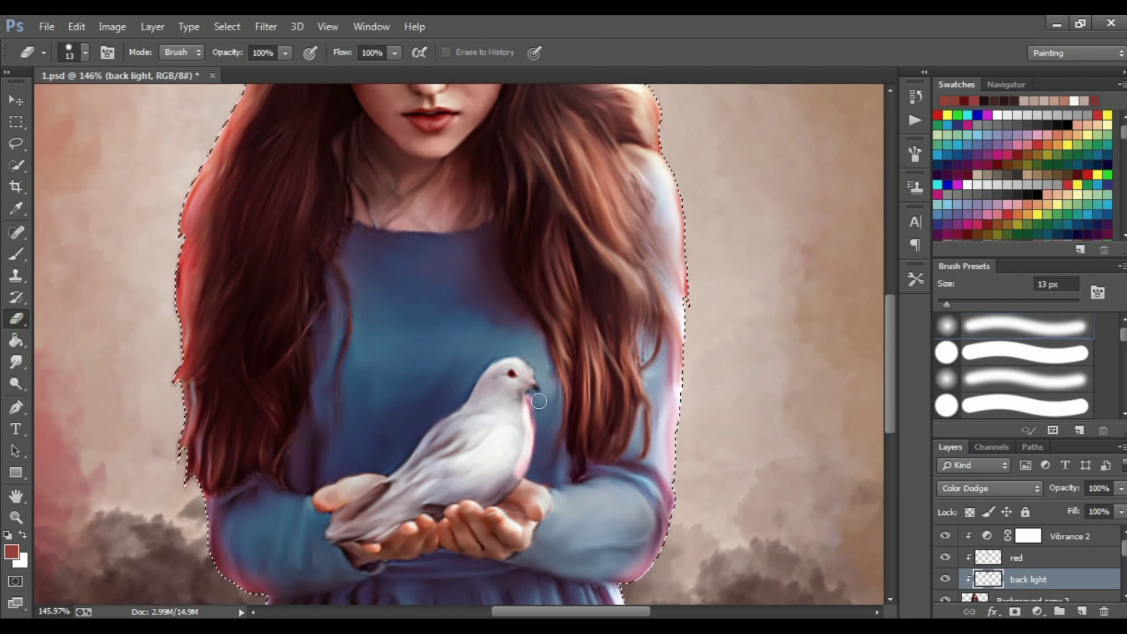
left_click(17, 360)
left_click(86, 52)
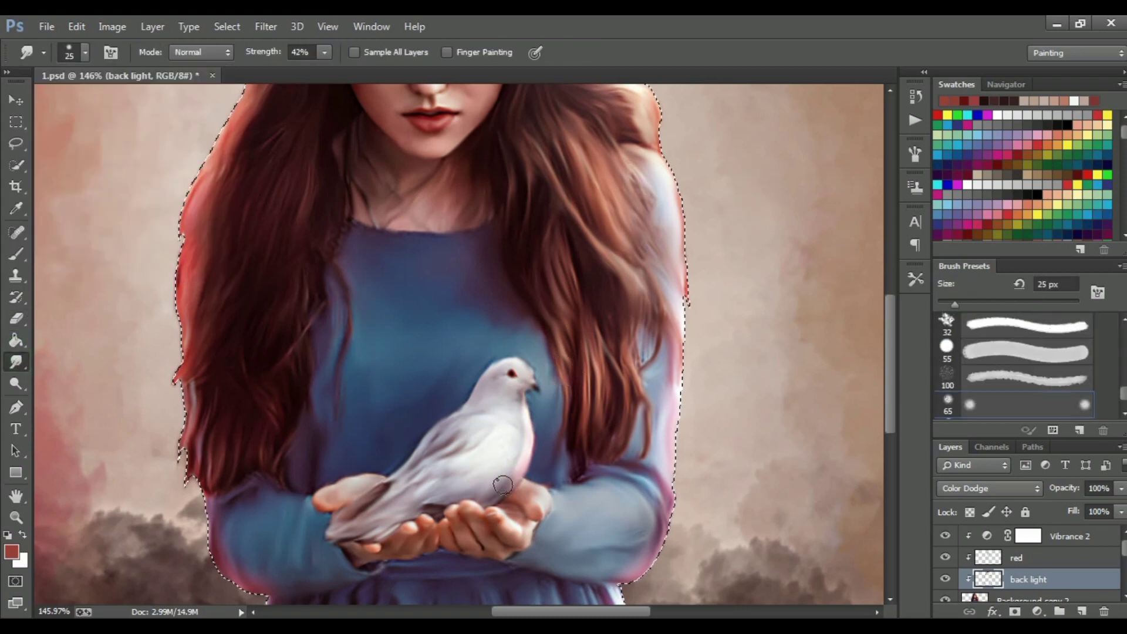
scroll(686, 379, "down", 2, "alt")
scroll(662, 446, "up", 1, "alt")
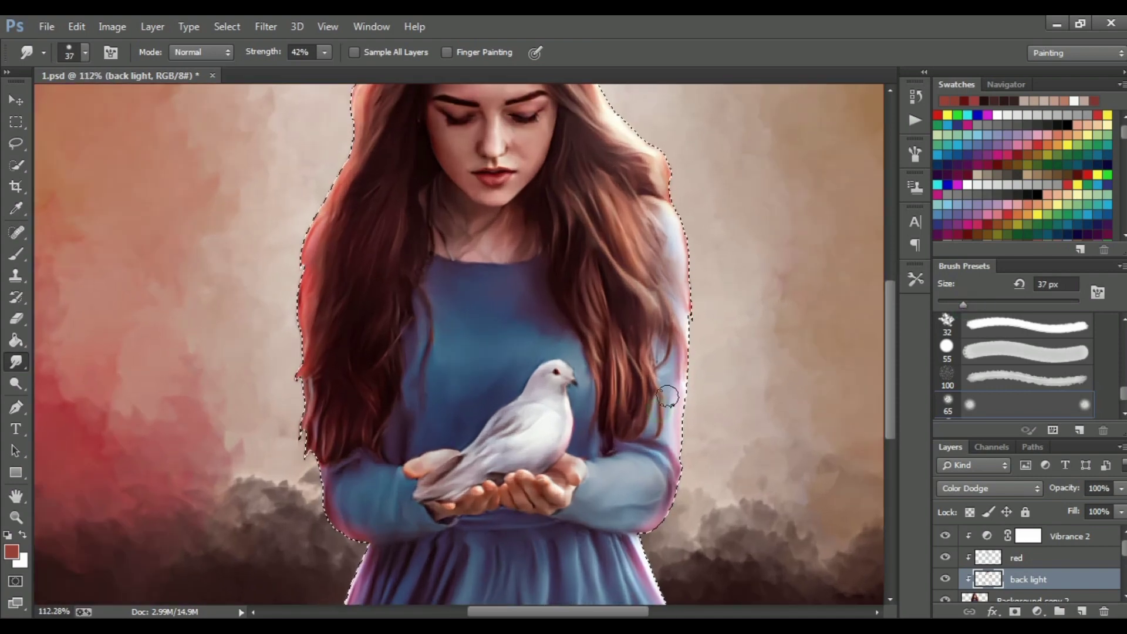
scroll(618, 528, "down", 3)
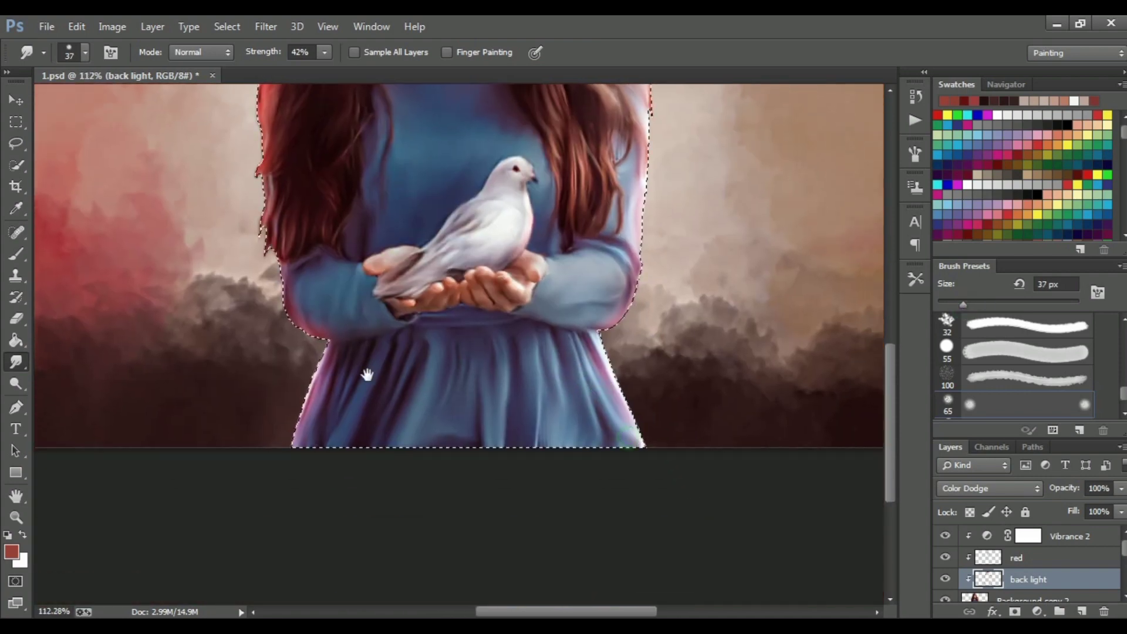
scroll(368, 373, "left", 1)
scroll(414, 460, "down", 1, "alt")
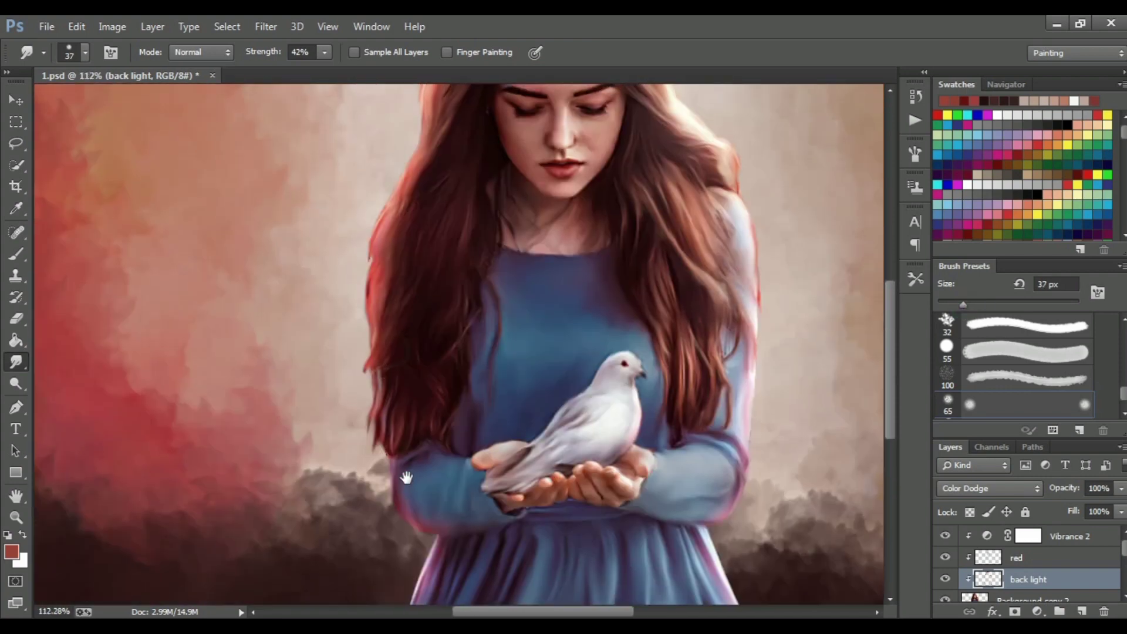
scroll(430, 280, "up", 1, "alt")
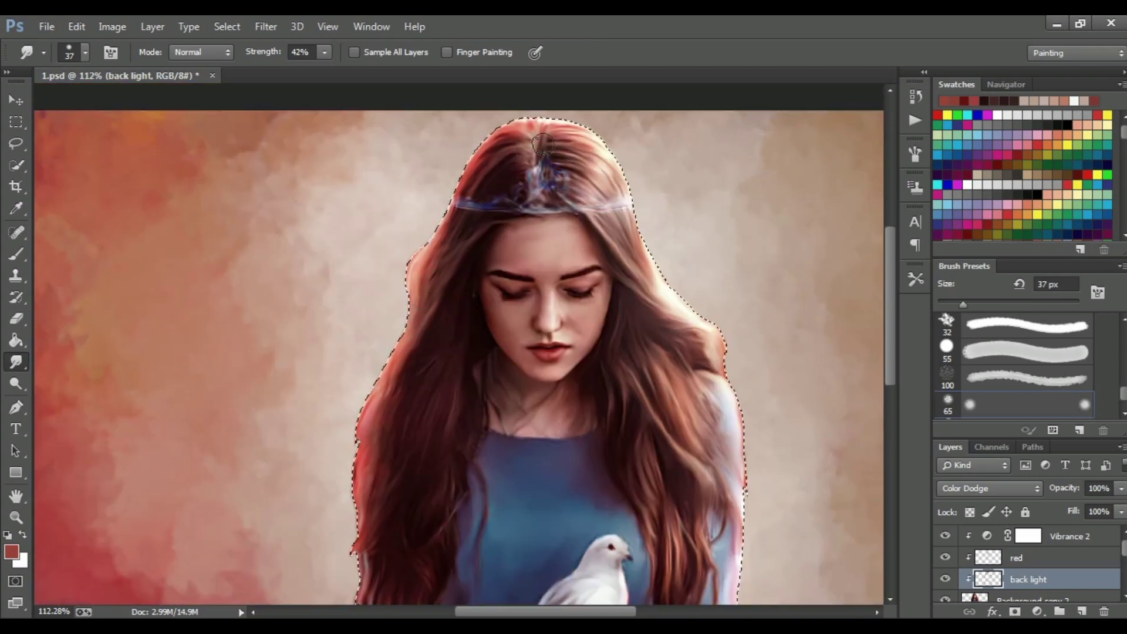
scroll(609, 227, "down", 2, "alt")
scroll(609, 226, "down", 1, "alt")
Test a lower opacity on back light and add a Curves adjustment layer.
left_click(1121, 488)
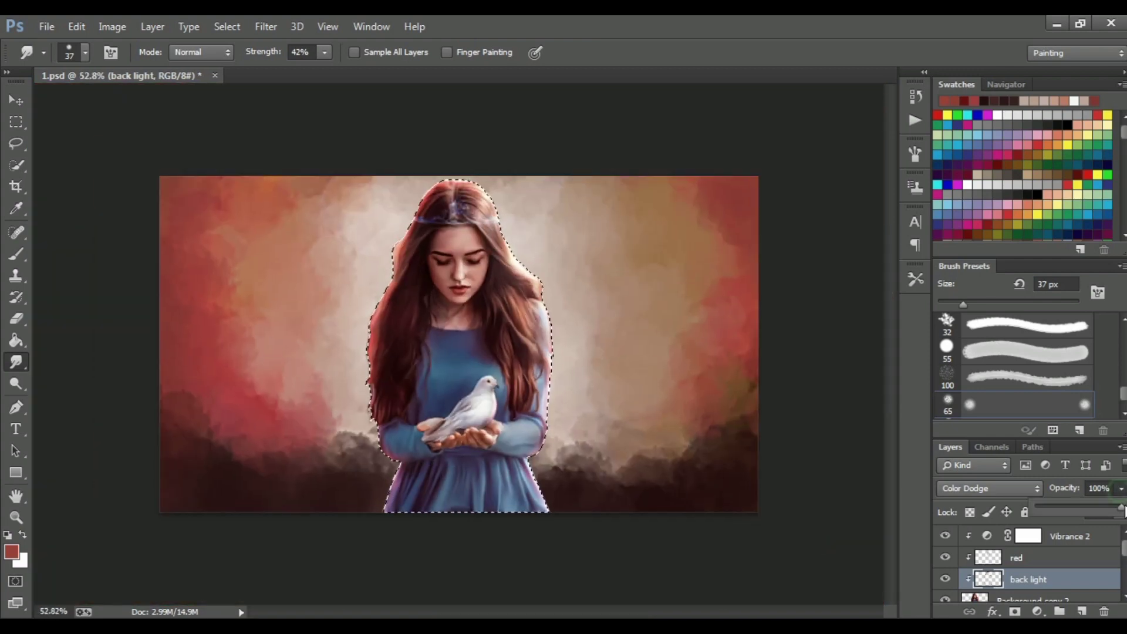
left_click_drag(1122, 509, 1107, 516)
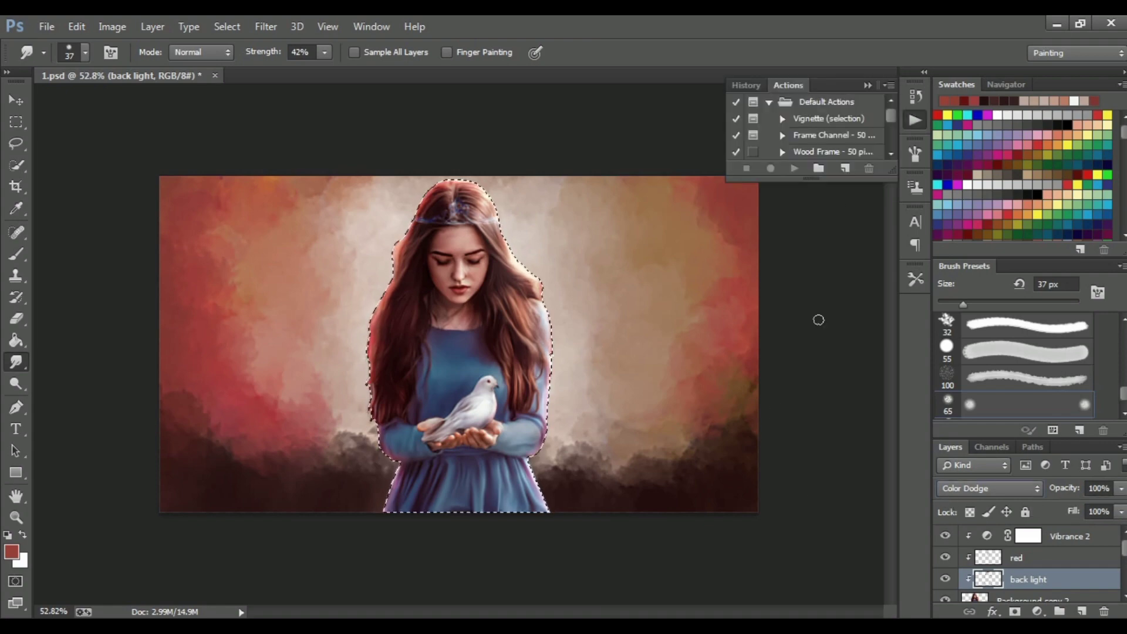
left_click(1037, 611)
left_click(1017, 353)
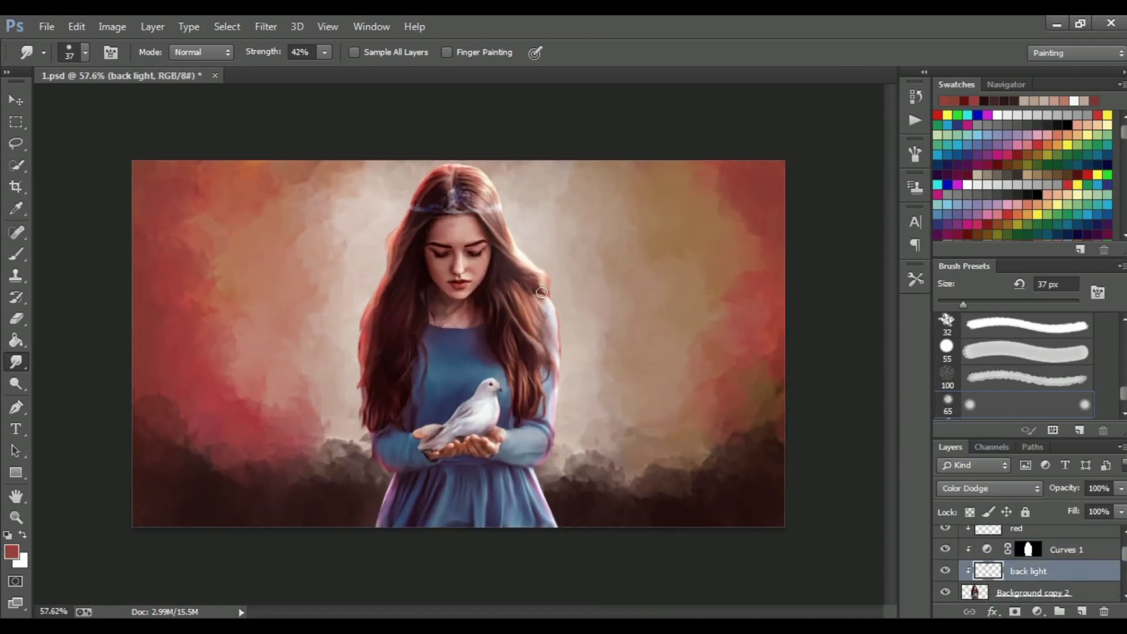
Test a darkening bend on the Curves 1 curve, then zoom out to the whole painting.
left_click(1077, 541)
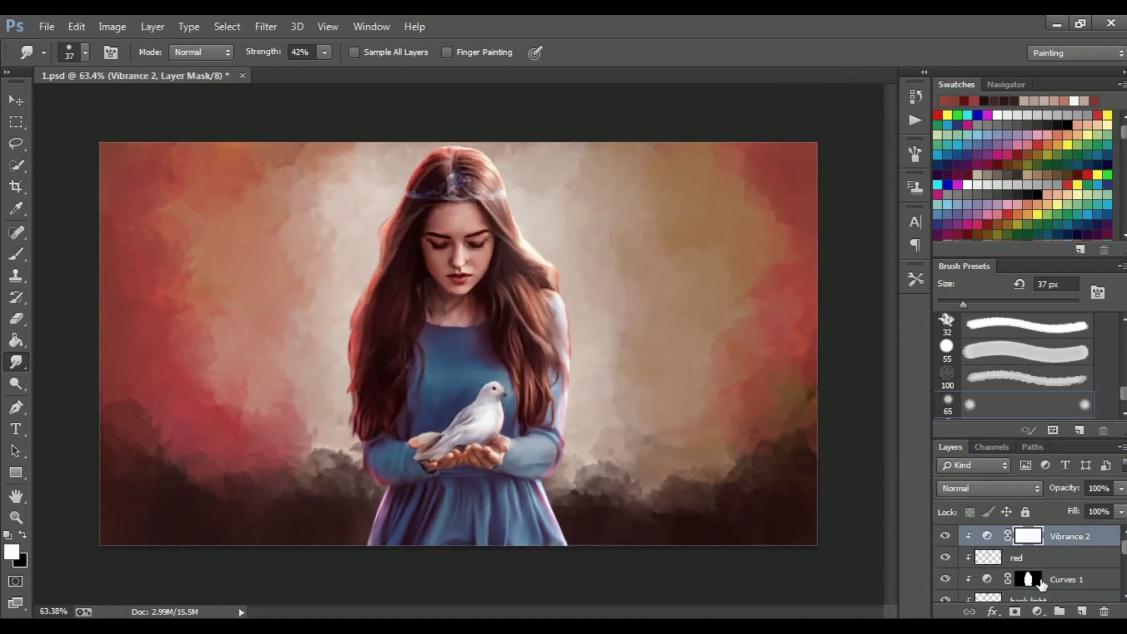
double_click(986, 579)
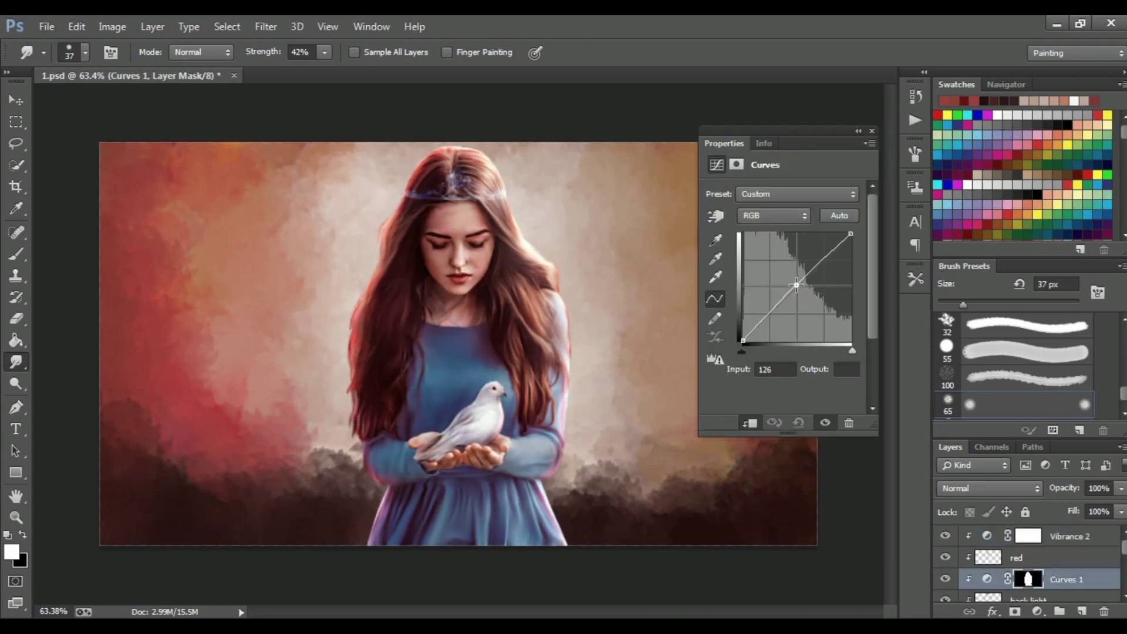
left_click_drag(781, 309, 803, 433)
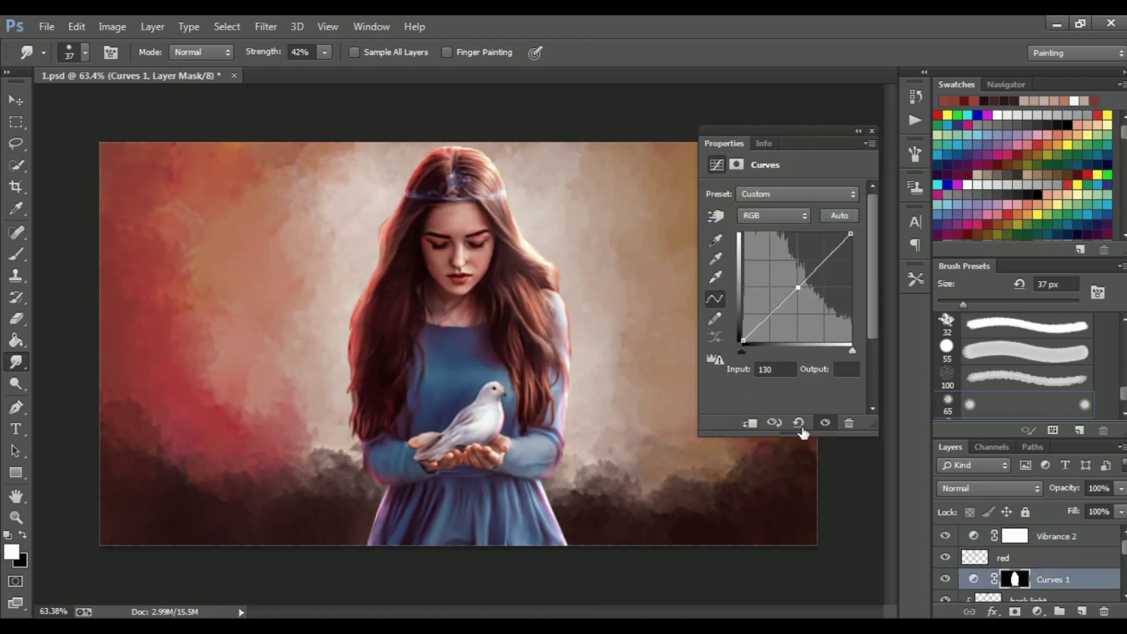
left_click(871, 132)
scroll(620, 296, "down", 1)
scroll(558, 306, "down", 1)
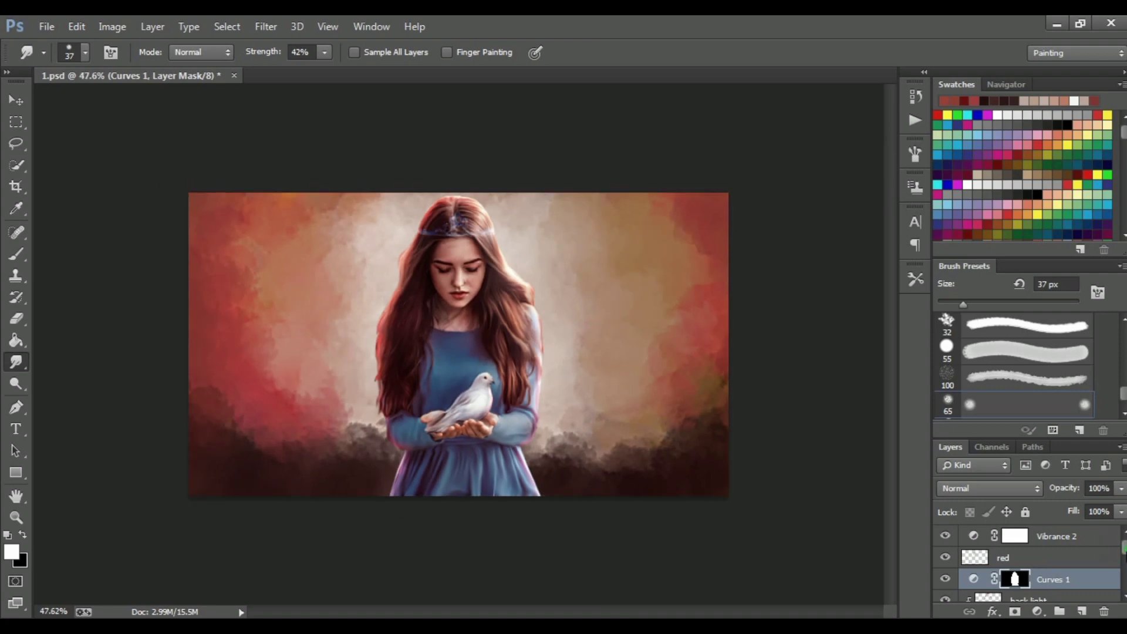
key("alt+bracketright")
key("alt+bracketright")
On the red layer, brush deeper red #940707 at 26% opacity into the hair, then switch to Smudge.
scroll(470, 329, "up", 2)
scroll(472, 237, "up", 6)
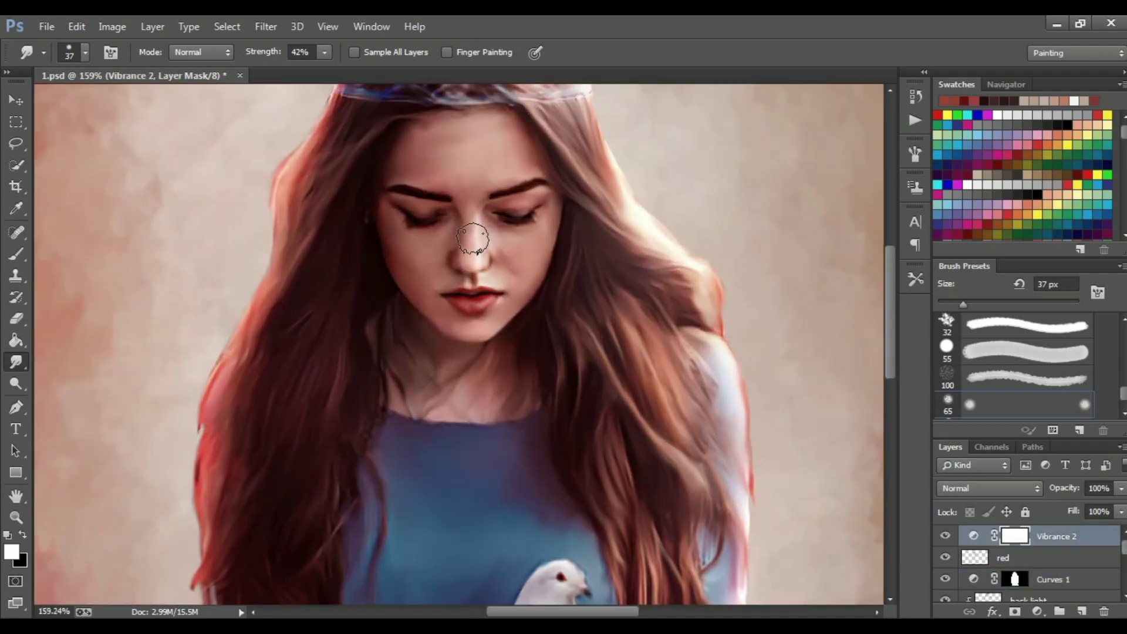
left_click(1003, 558)
key("b")
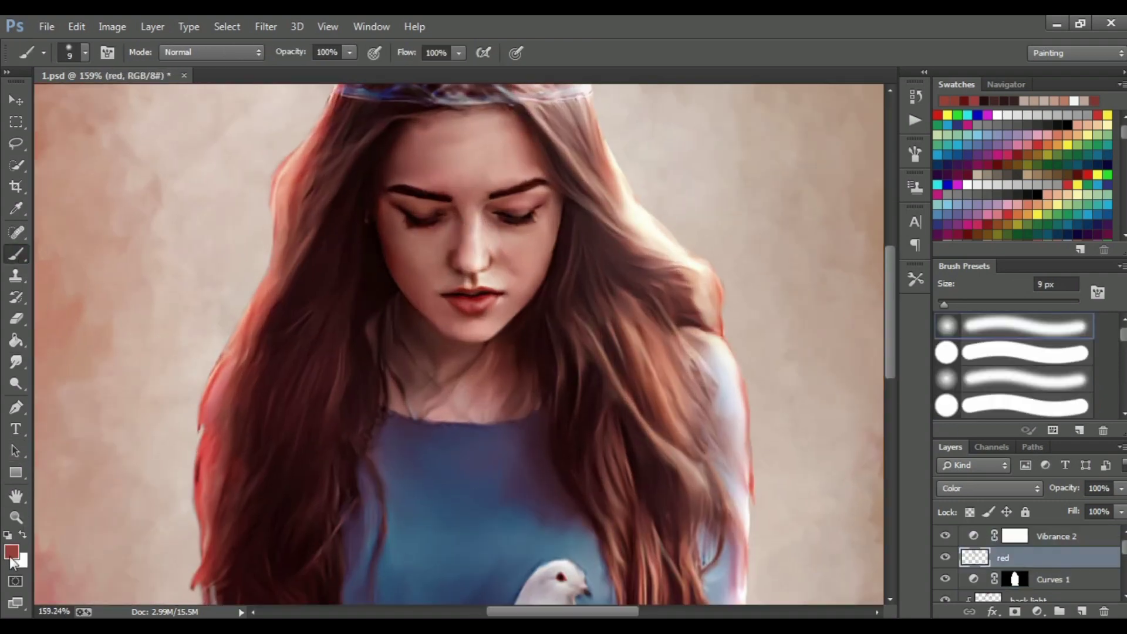
left_click(11, 552)
left_click(554, 252)
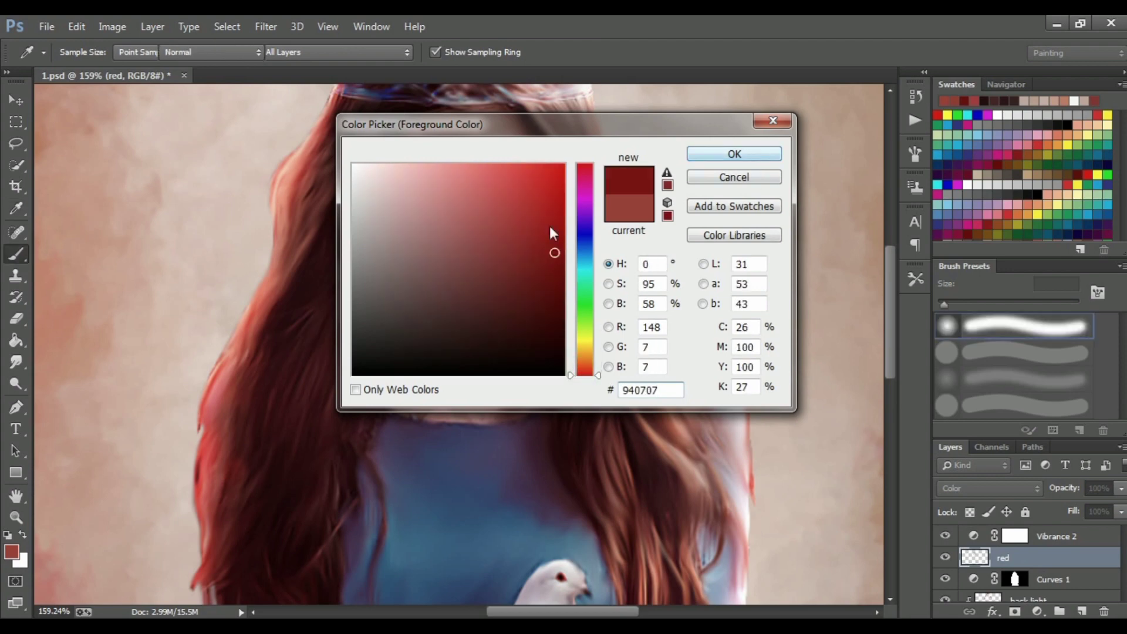
key("Return")
left_click(350, 52)
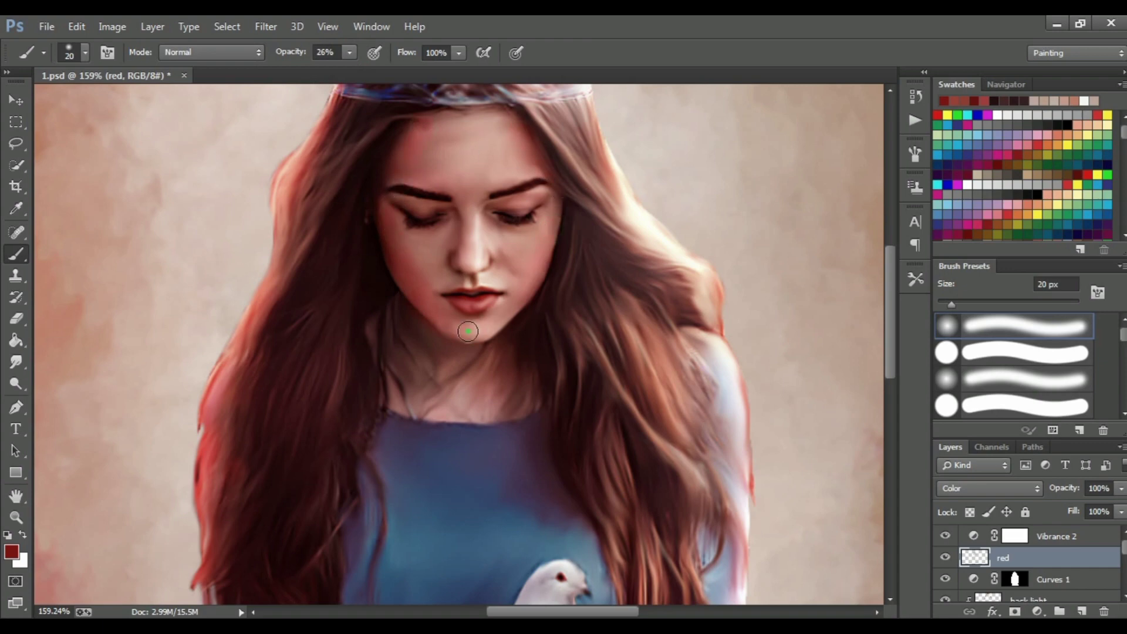
left_click(16, 362)
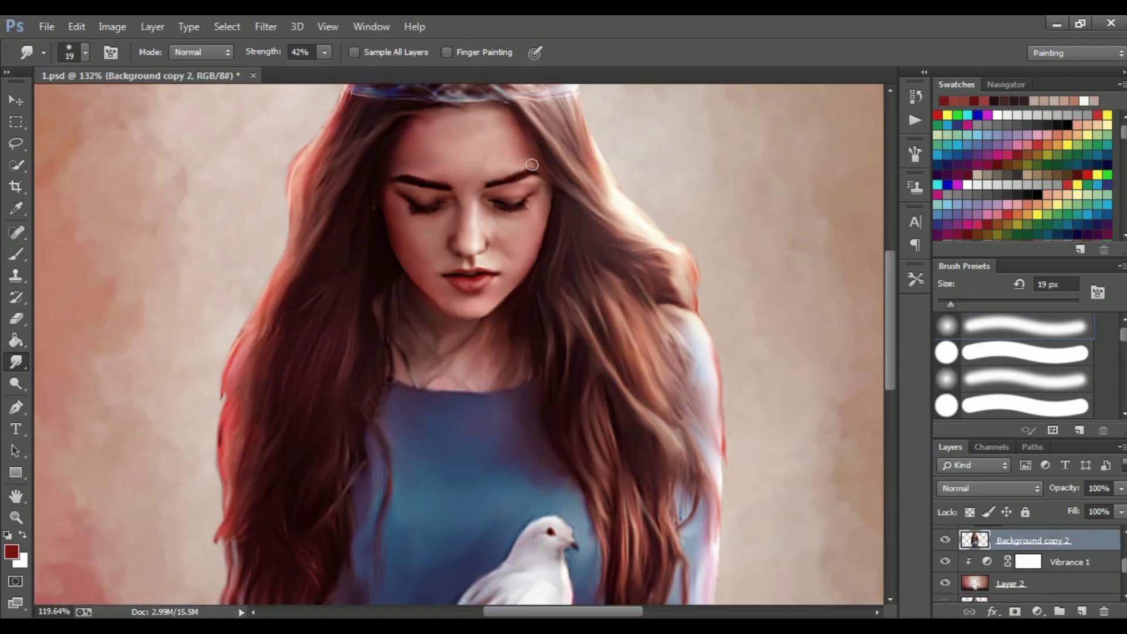
scroll(532, 168, "down", 3)
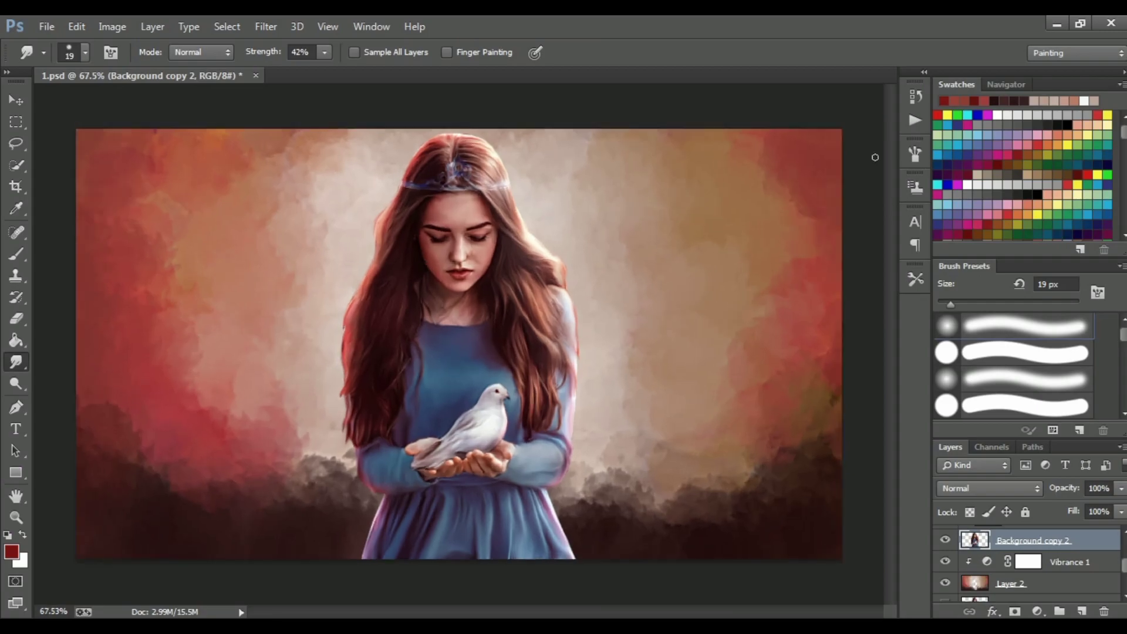